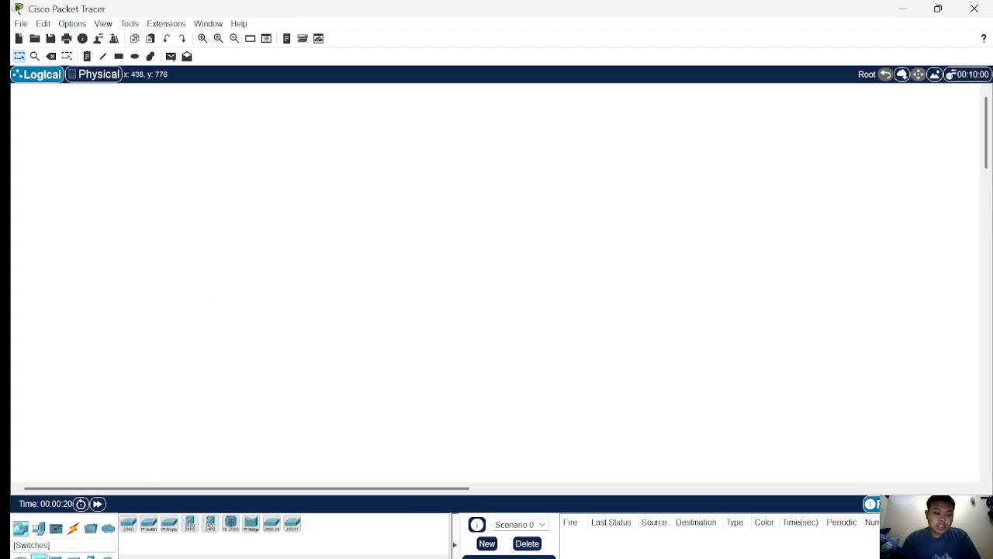
# Place a 2960-24TT switch in the middle of the workspace.
pyautogui.click(129, 526)
pyautogui.click(342, 239)
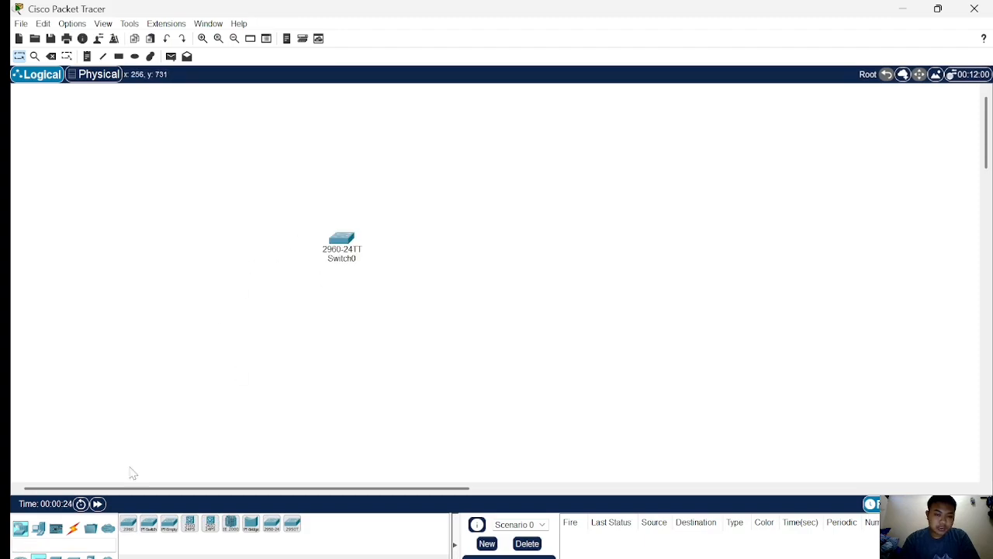
# Add three Server-PT servers around the switch: one left, one above and one right.
pyautogui.click(43, 532)
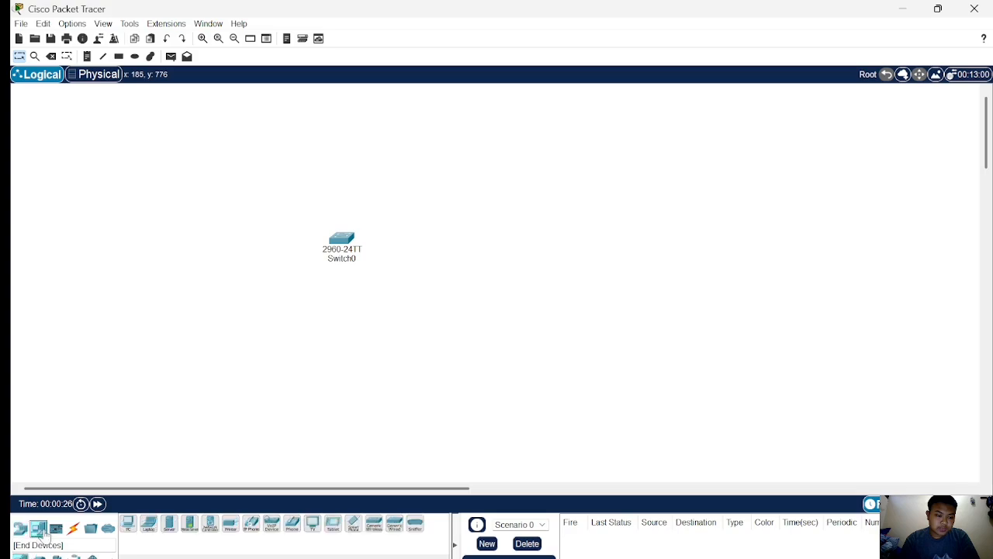
pyautogui.click(167, 524)
pyautogui.click(233, 214)
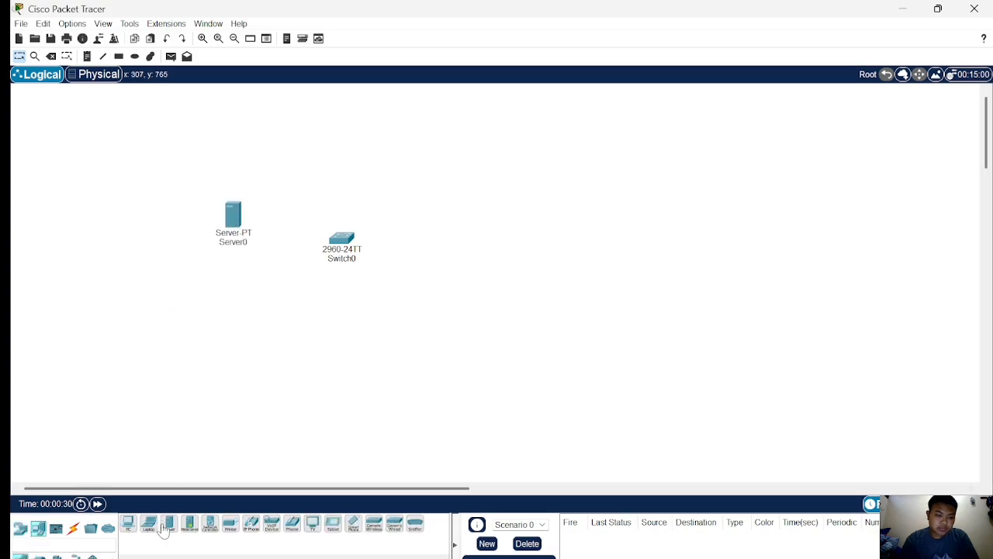
pyautogui.click(167, 524)
pyautogui.click(345, 176)
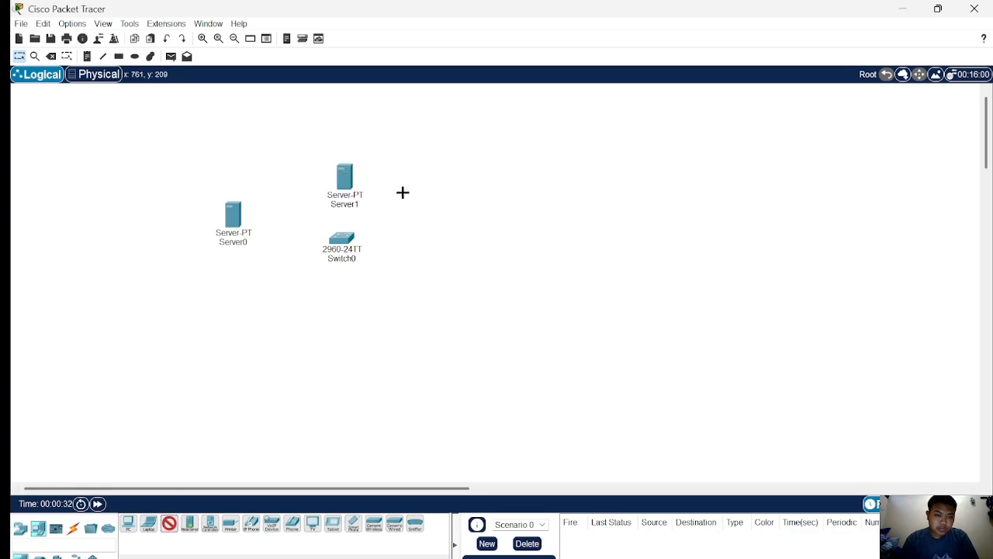
pyautogui.click(461, 253)
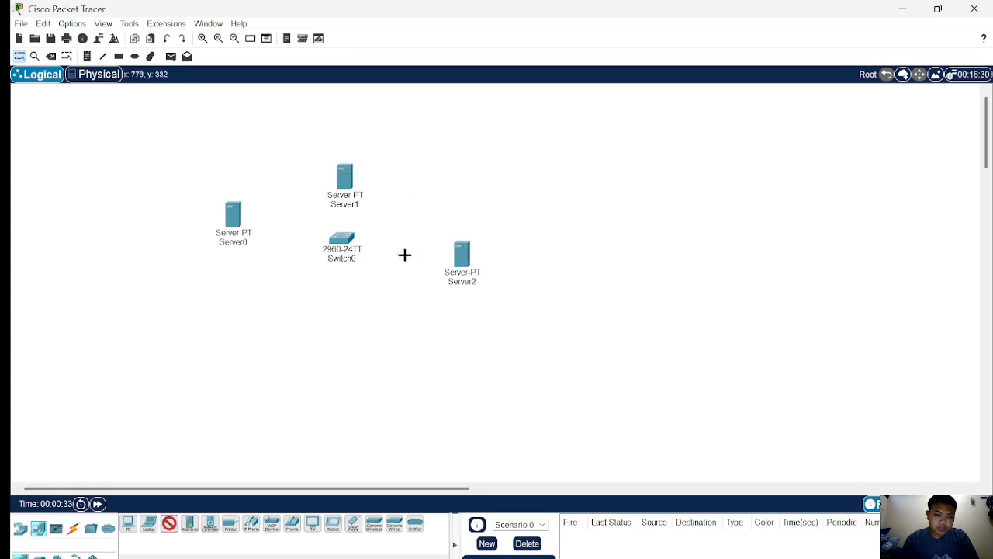
# Place a PC-PT below the switch and nudge the right and upper servers into position.
pyautogui.click(128, 523)
pyautogui.click(338, 346)
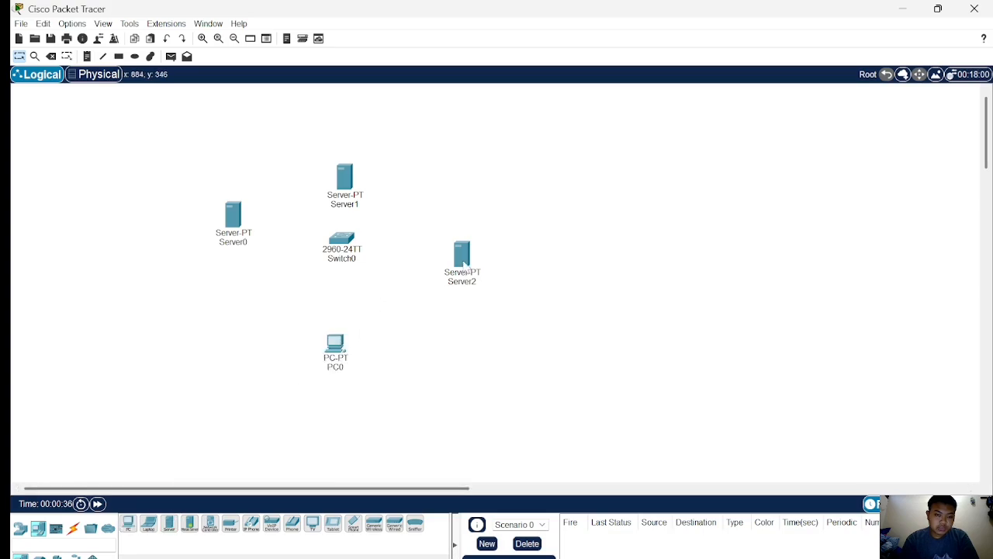
pyautogui.moveTo(464, 266); pyautogui.dragTo(455, 242)
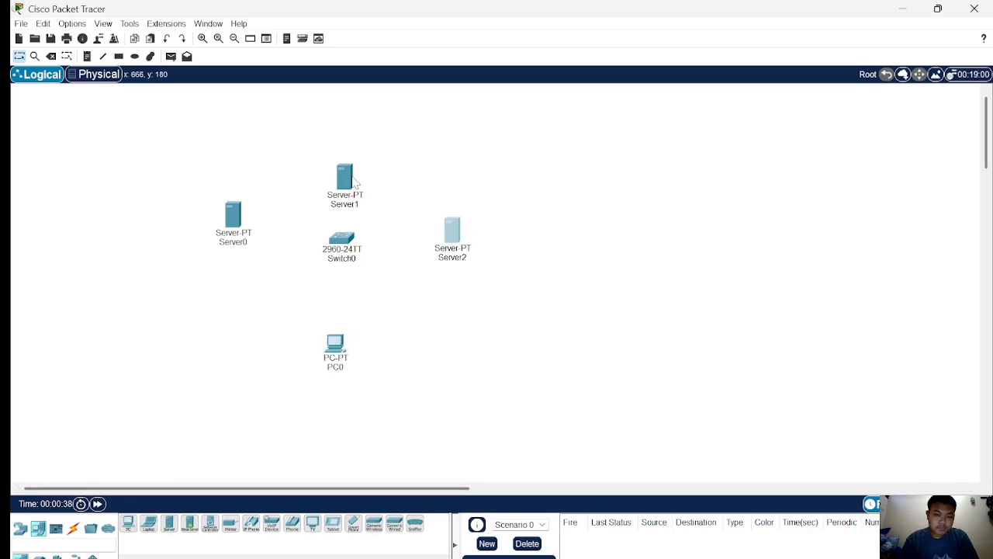
pyautogui.moveTo(353, 180); pyautogui.dragTo(358, 166)
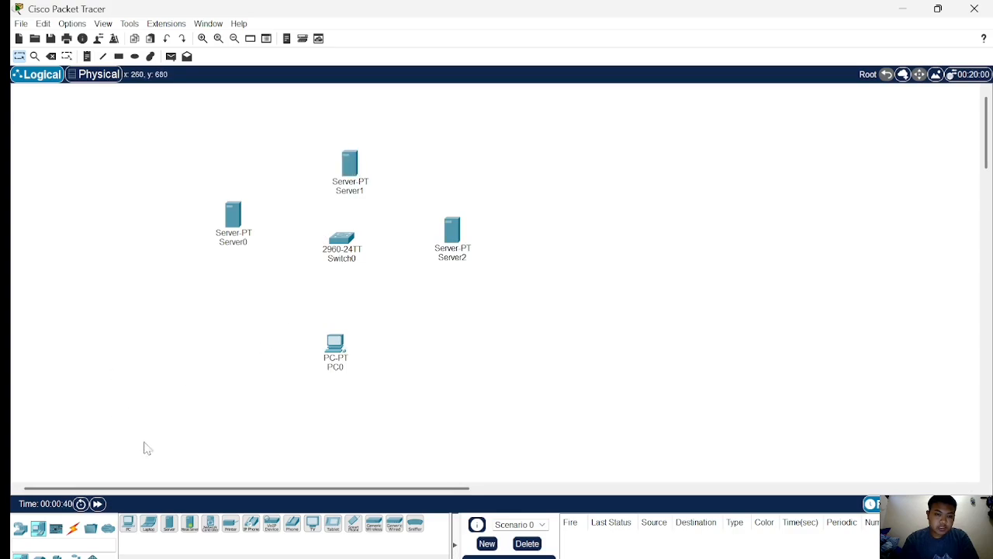
# Connect Server0 and Server1 to the switch using automatically chosen cables.
pyautogui.click(73, 528)
pyautogui.click(128, 524)
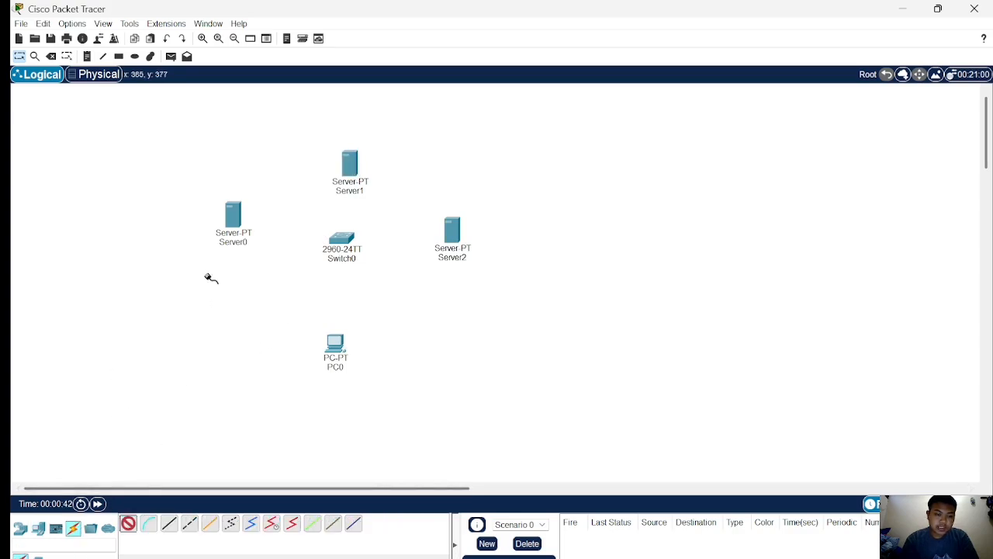
pyautogui.click(232, 226)
pyautogui.click(339, 242)
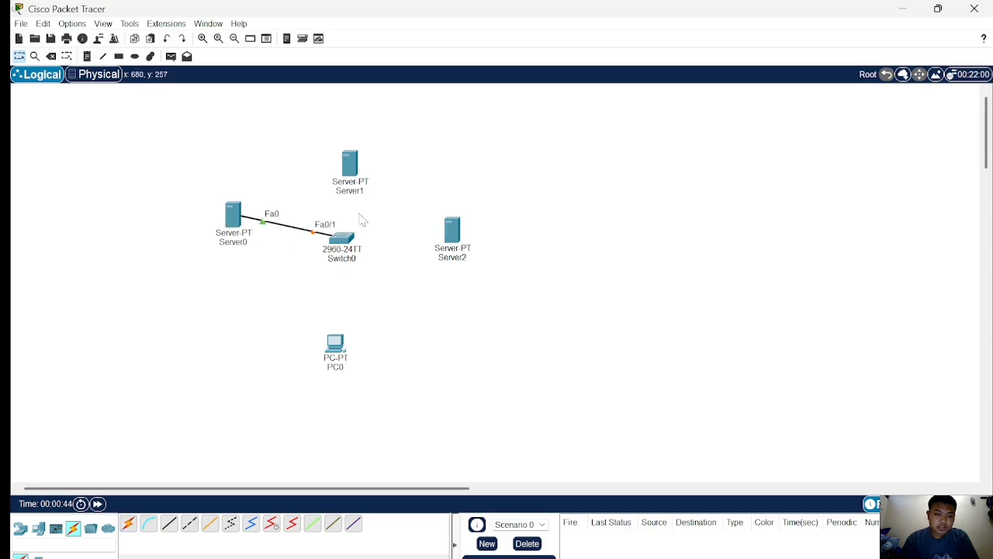
pyautogui.click(128, 523)
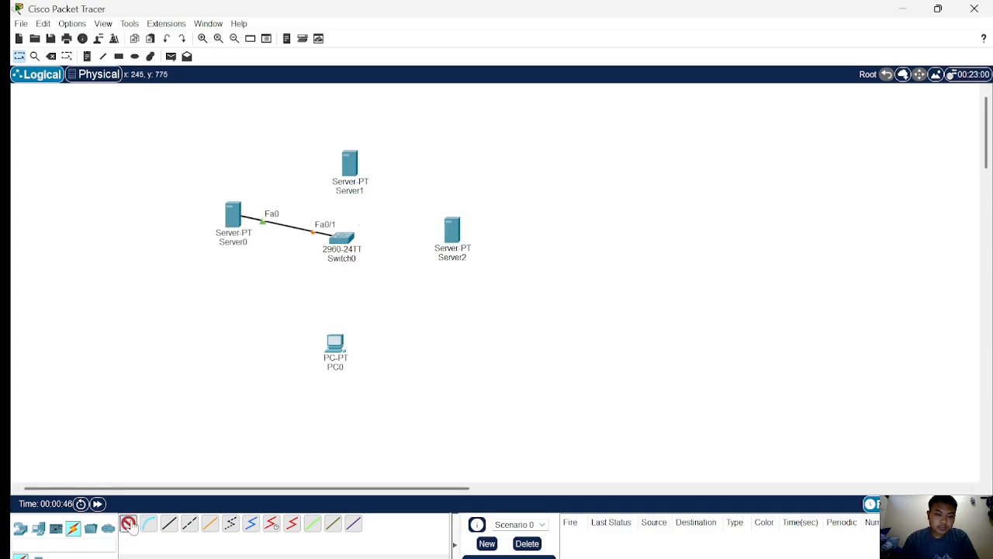
pyautogui.click(357, 177)
pyautogui.click(346, 245)
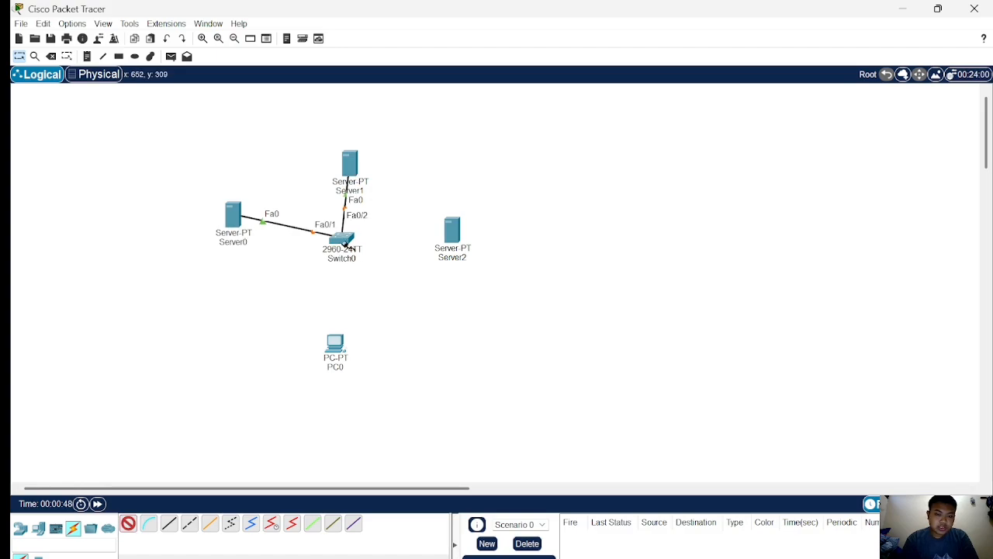
# Connect Server2 and the PC to the switch using automatically chosen cables.
pyautogui.click(449, 234)
pyautogui.click(353, 242)
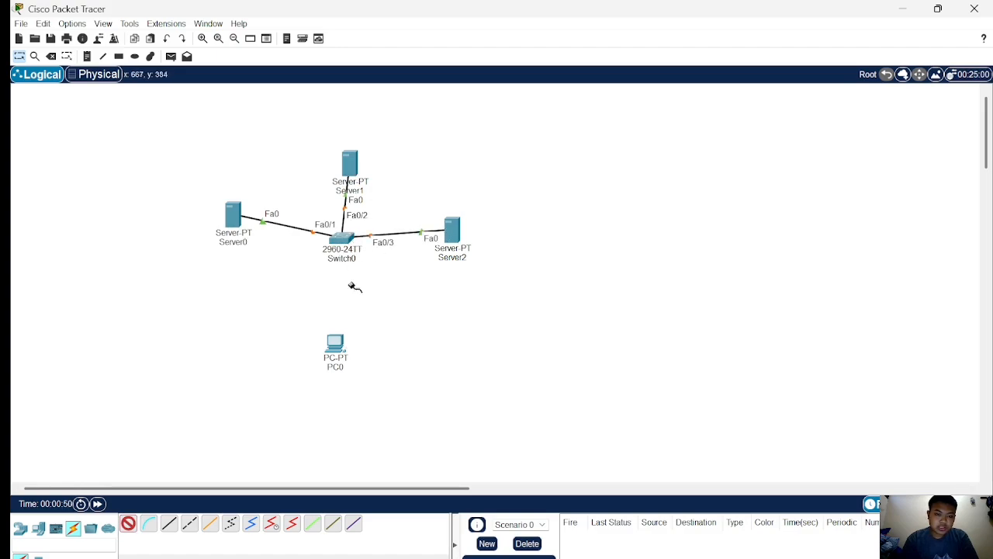
pyautogui.click(336, 355)
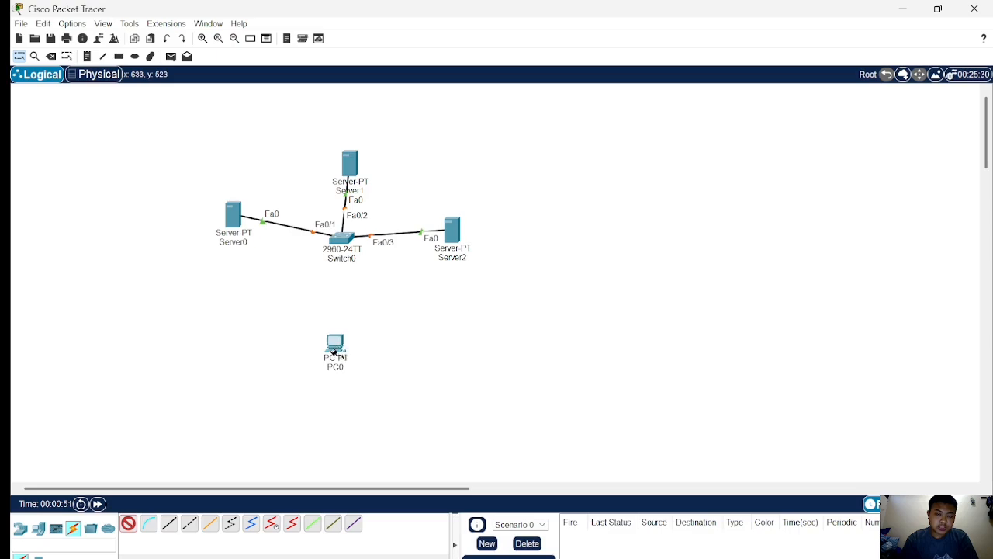
pyautogui.click(347, 242)
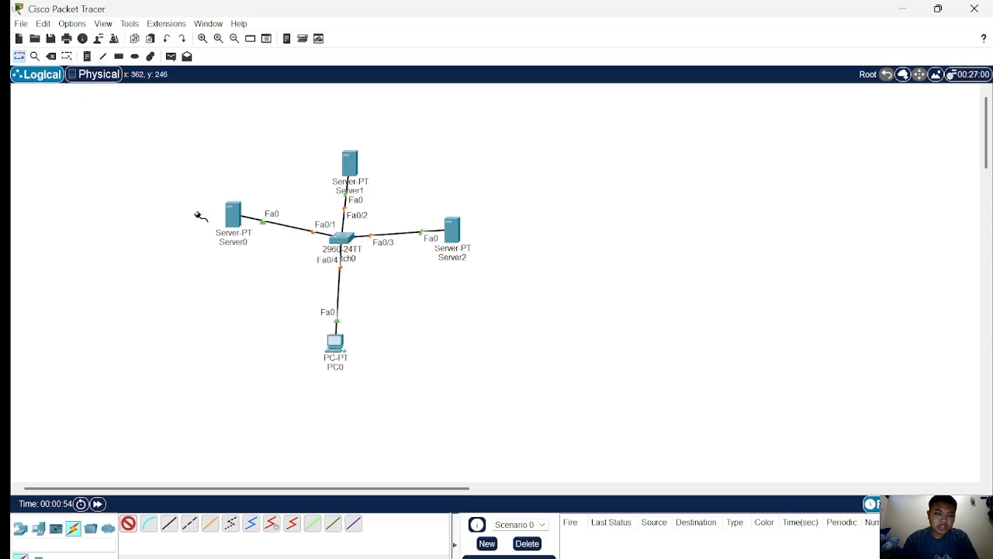
# Rename the left server Server0 as SR1.
pyautogui.click(233, 242)
pyautogui.click(133, 282)
pyautogui.click(21, 530)
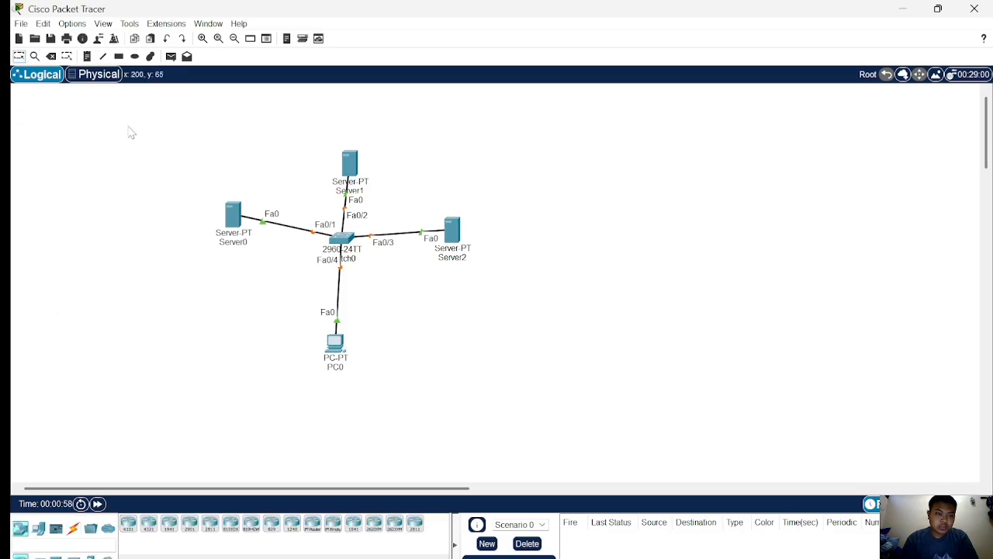
pyautogui.click(231, 241)
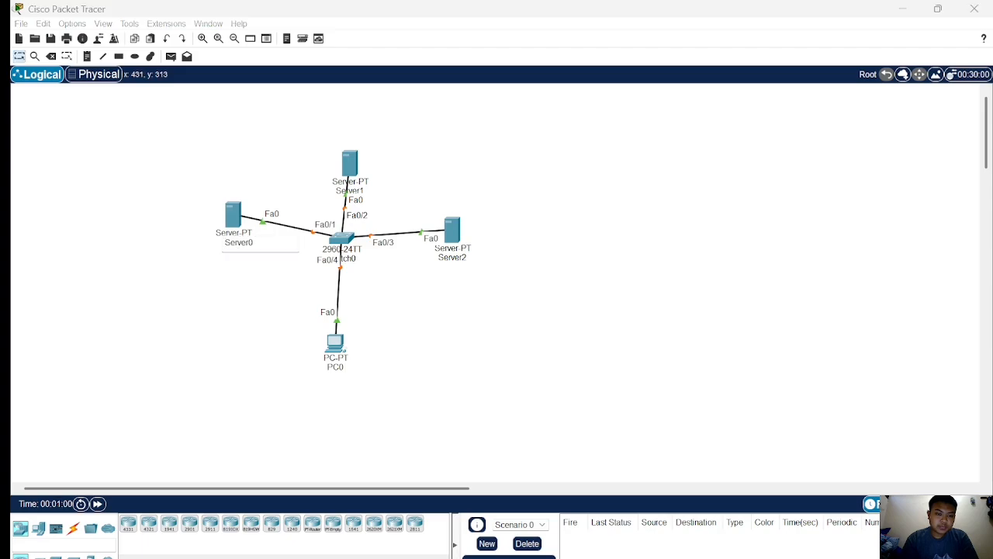
pyautogui.press('BackSpace')
pyautogui.press('BackSpace')
pyautogui.press('BackSpace')
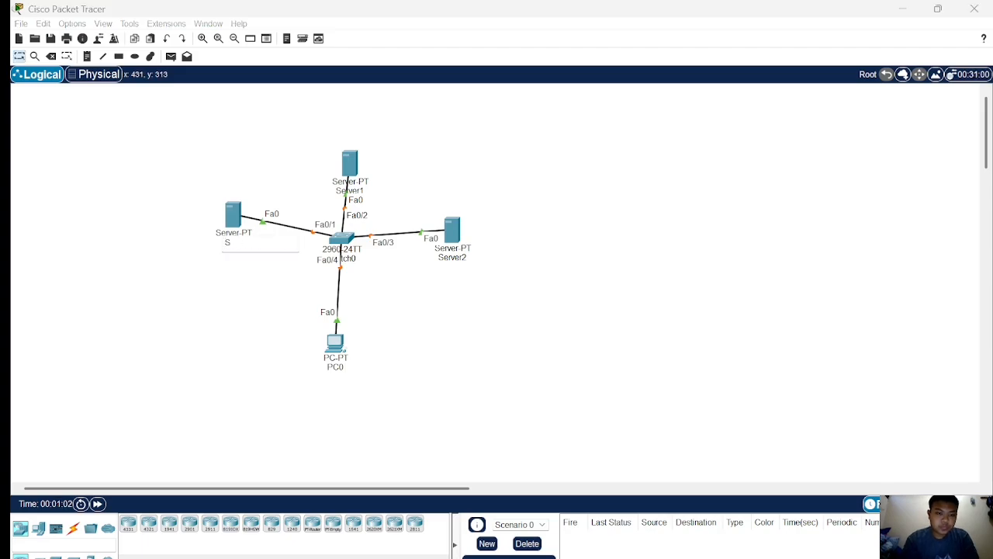
pyautogui.write('R1')
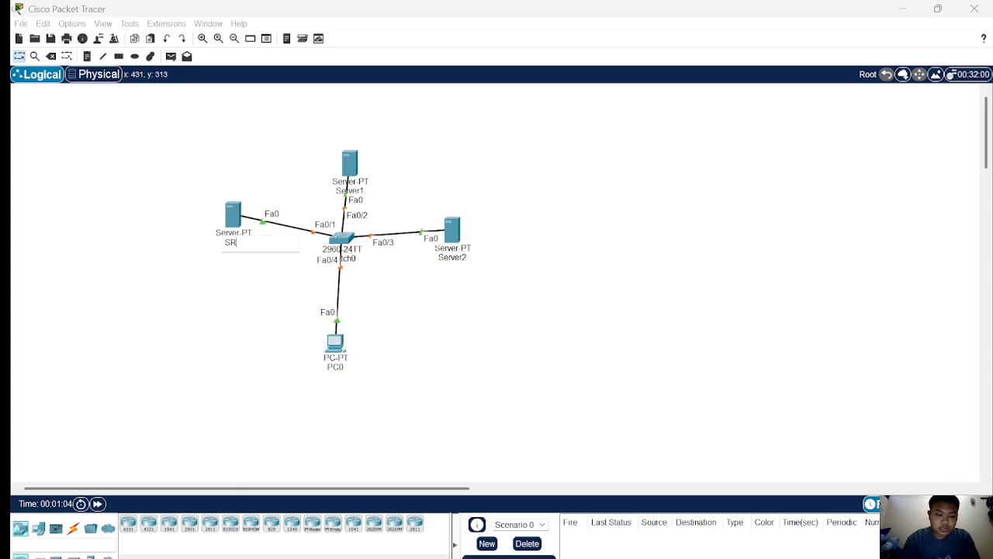
# Rename the upper server as SR2 and the right server as SR3.
pyautogui.click(350, 190)
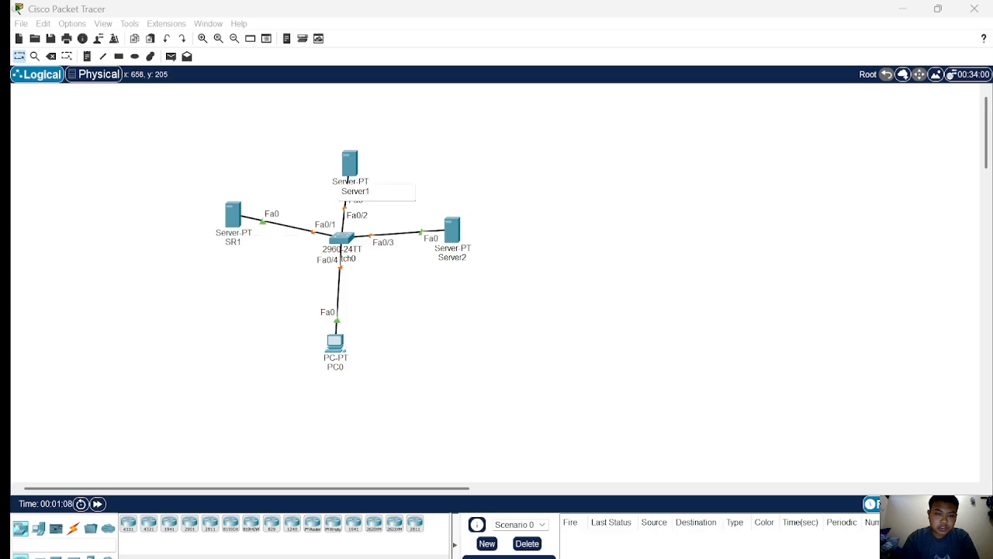
pyautogui.hotkey('ctrl', 'a')
pyautogui.press('Right')
pyautogui.press('BackSpace')
pyautogui.press('BackSpace')
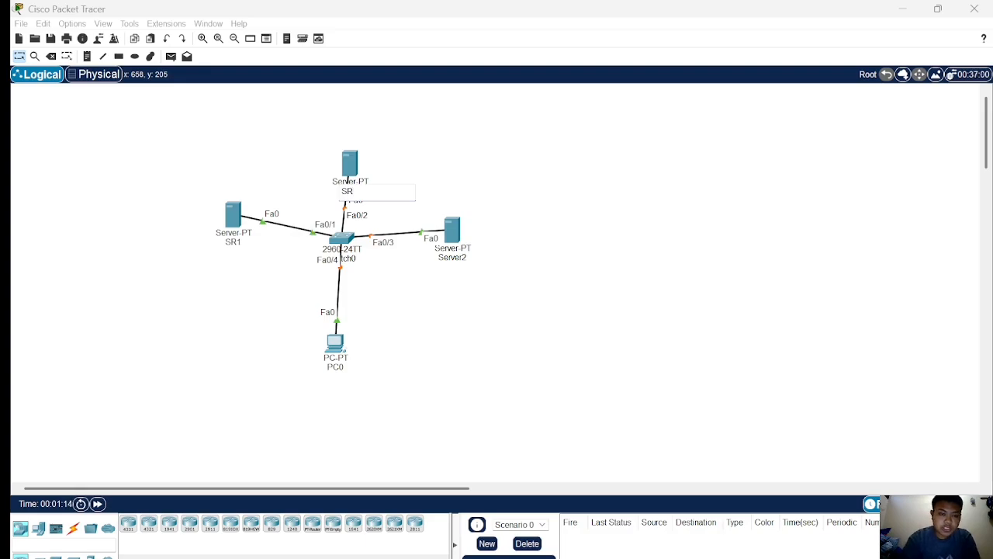
pyautogui.click(456, 263)
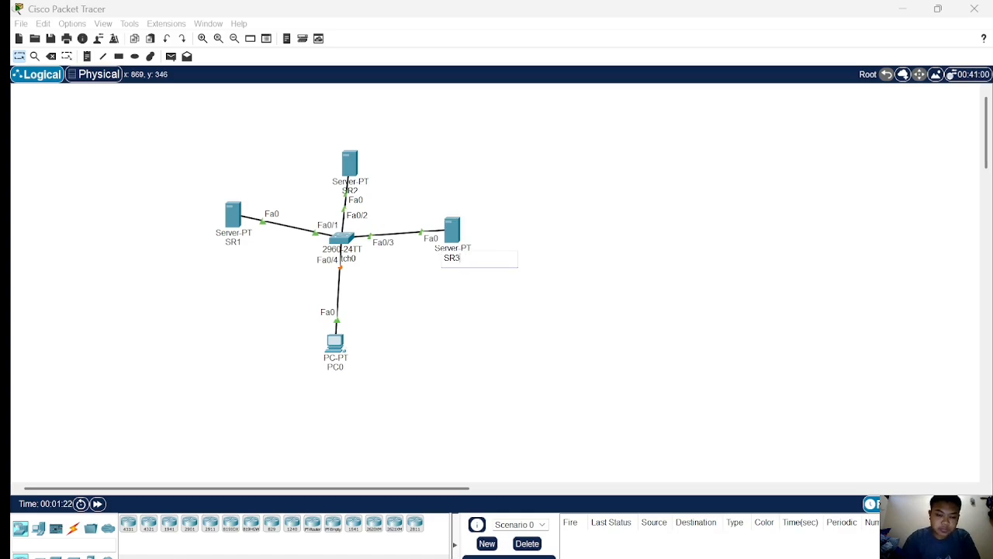
# Rename the PC below the switch as Client.
pyautogui.click(335, 368)
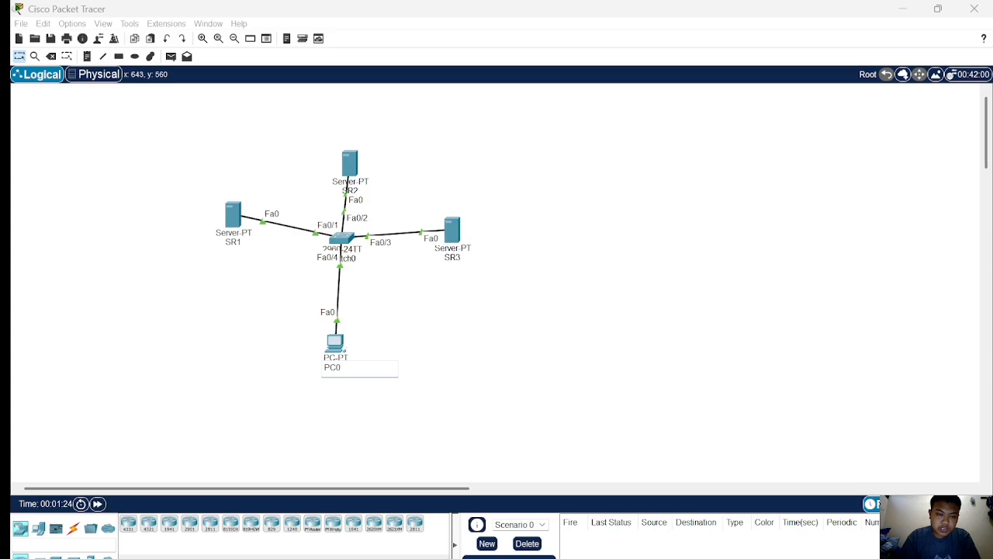
pyautogui.press('Delete')
pyautogui.press('Delete')
pyautogui.press('Delete')
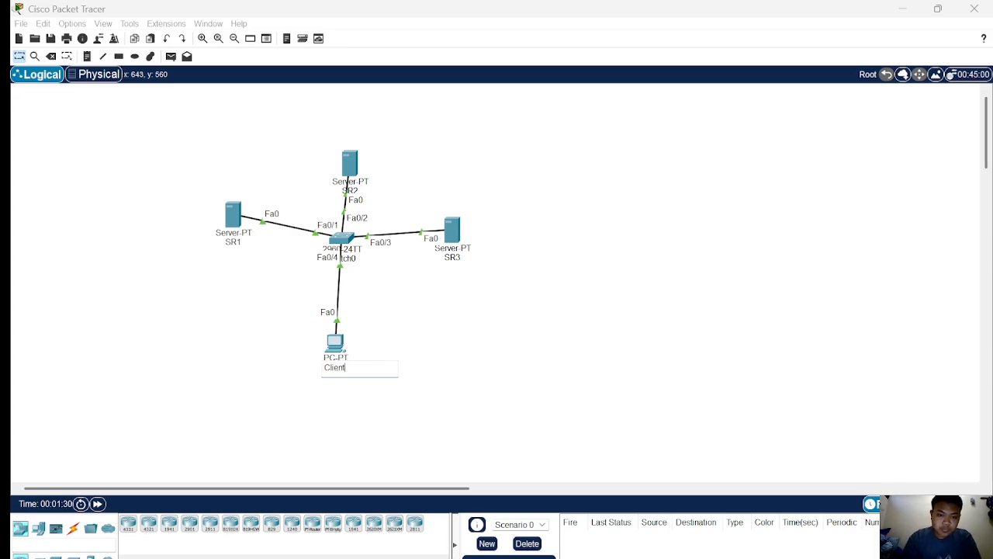
# Reposition SR2 and SR1 slightly closer to the switch.
pyautogui.click(393, 342)
pyautogui.moveTo(342, 162); pyautogui.dragTo(337, 160)
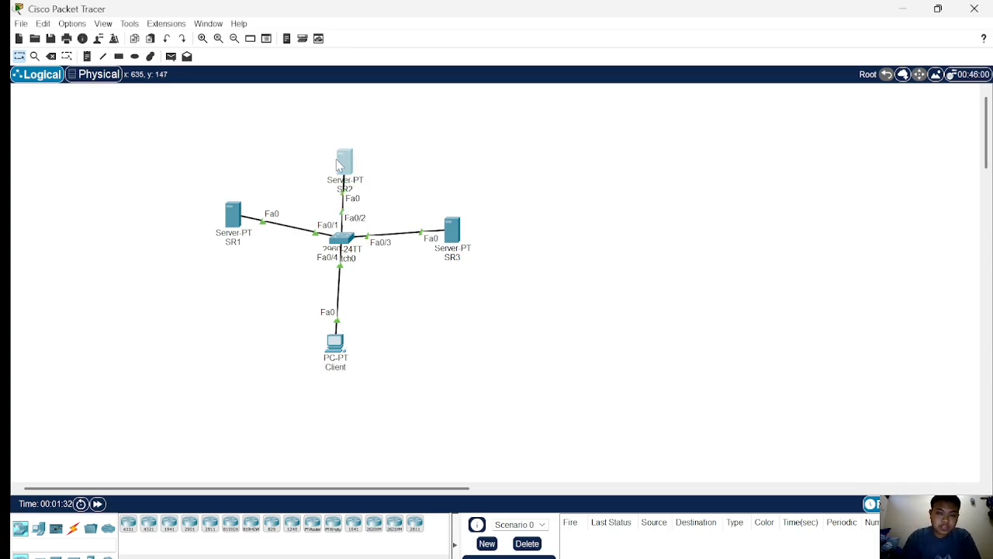
pyautogui.moveTo(233, 224); pyautogui.dragTo(243, 220)
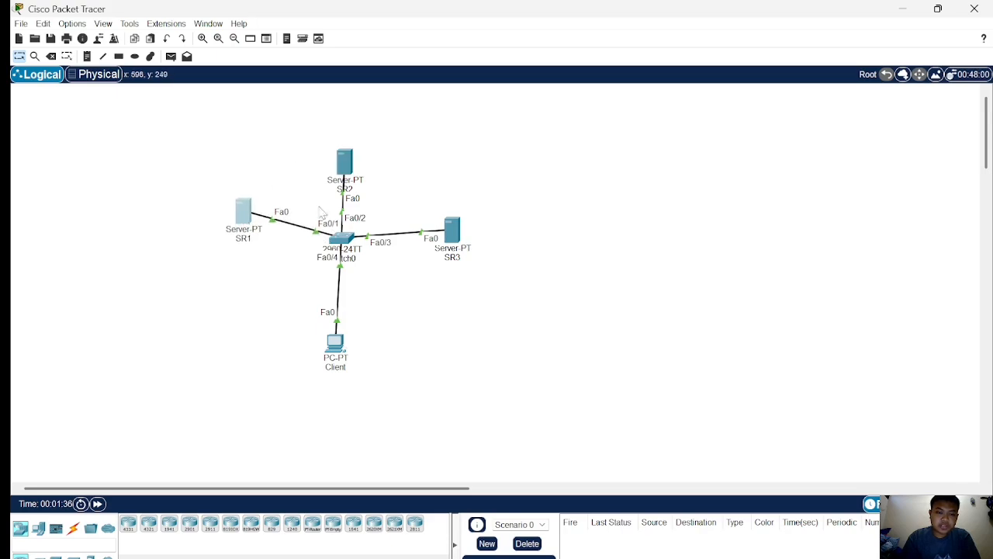
pyautogui.moveTo(346, 168)
pyautogui.mouseDown()
pyautogui.moveTo(335, 159)
pyautogui.moveTo(338, 168)
pyautogui.mouseUp()
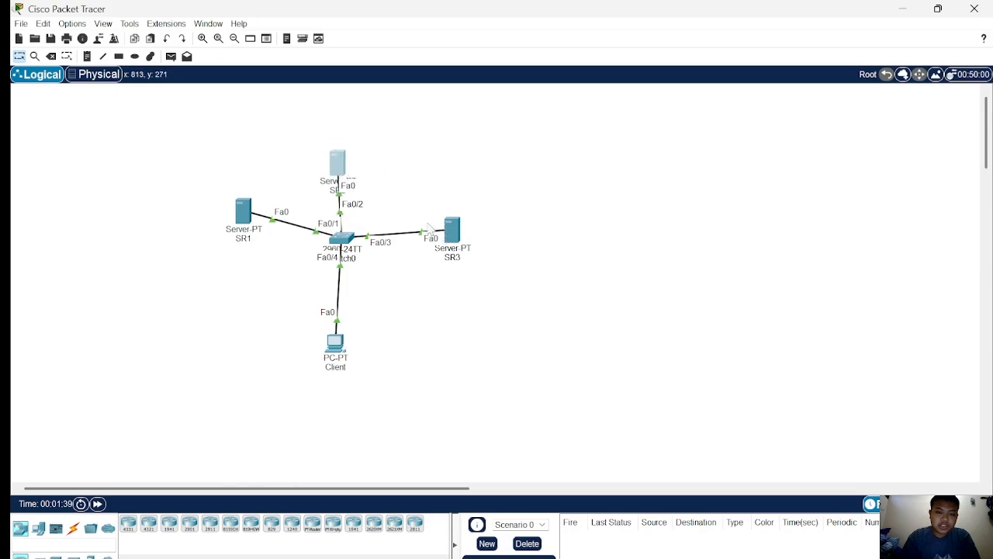
pyautogui.click(496, 197)
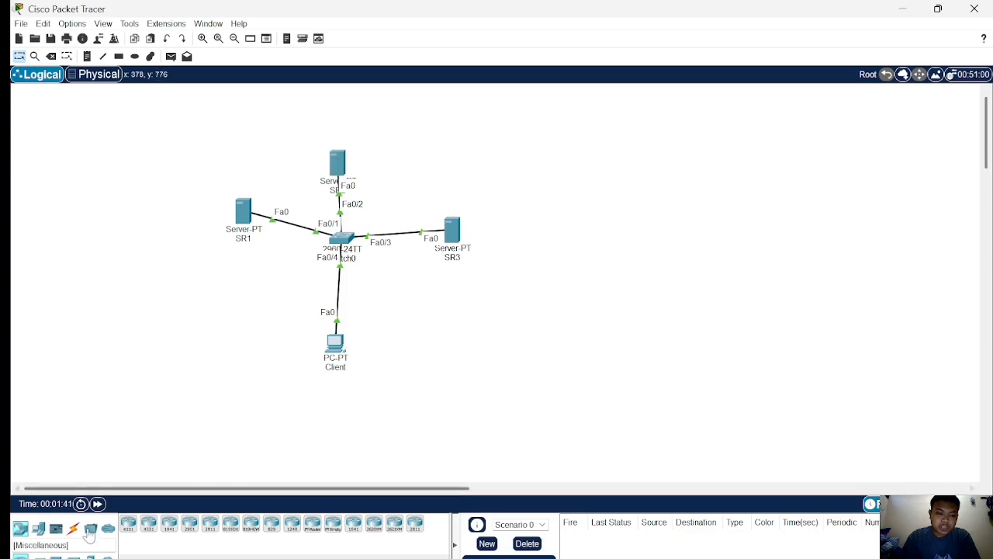
# Add another PC-PT above and to the right of the switch.
pyautogui.click(38, 529)
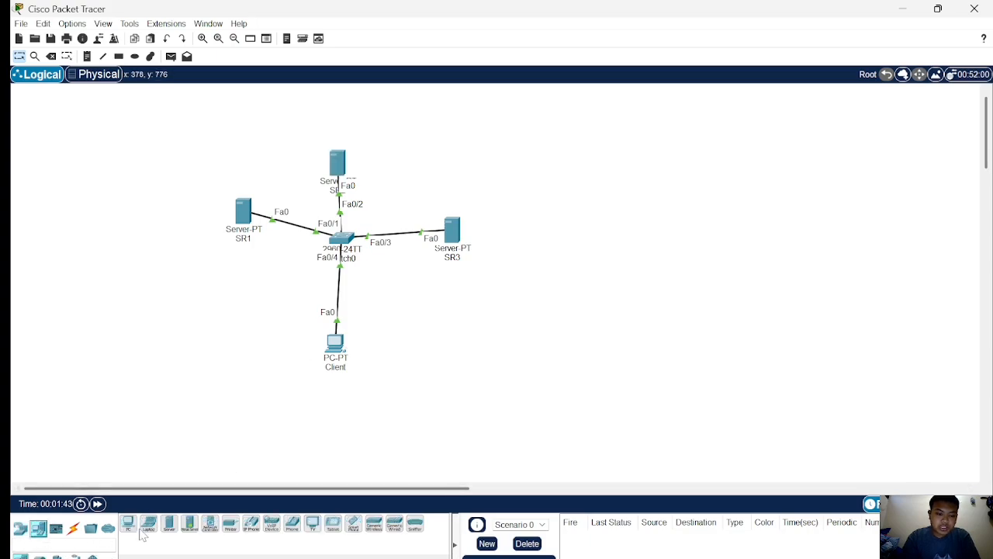
pyautogui.click(128, 523)
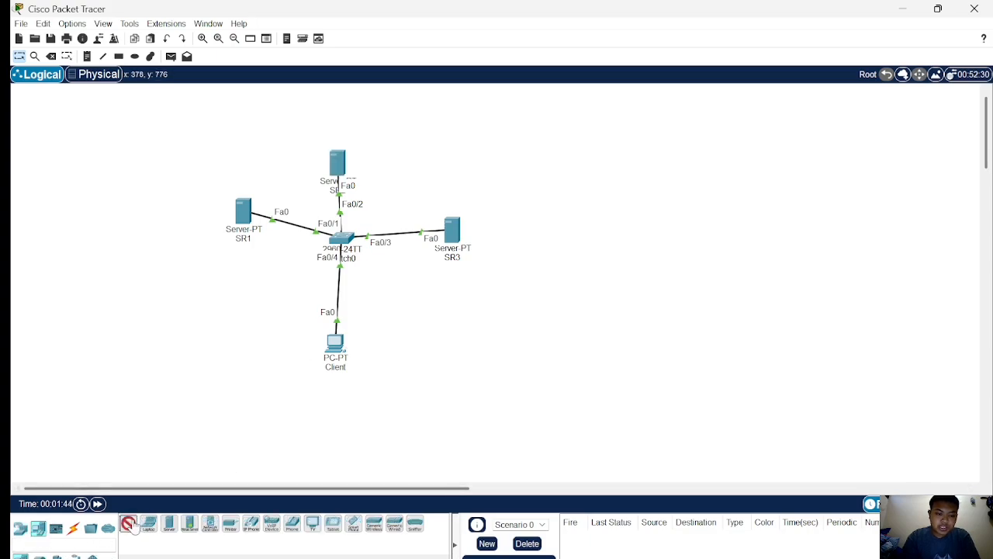
pyautogui.click(447, 159)
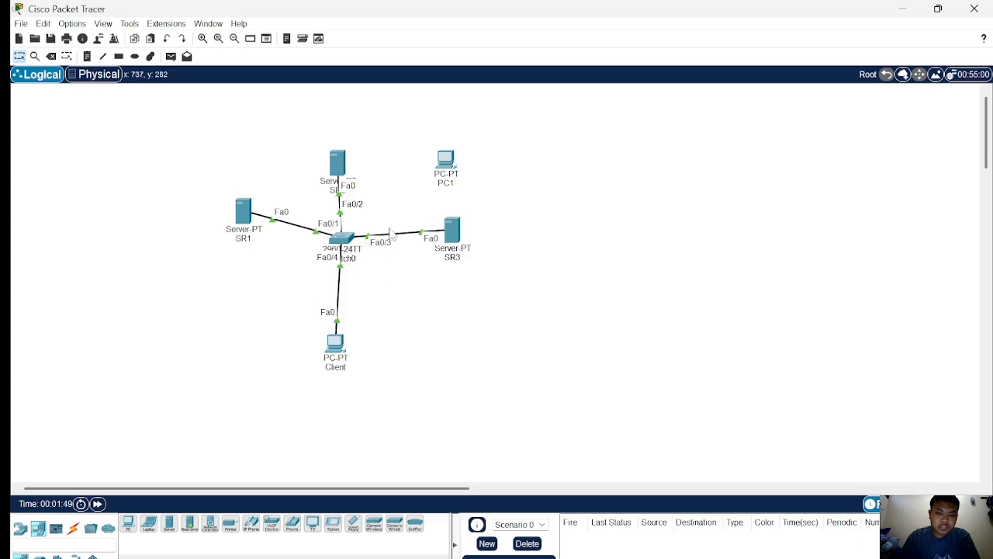
# Connect the new PC's FastEthernet0 port to the switch.
pyautogui.moveTo(423, 231); pyautogui.dragTo(454, 163)
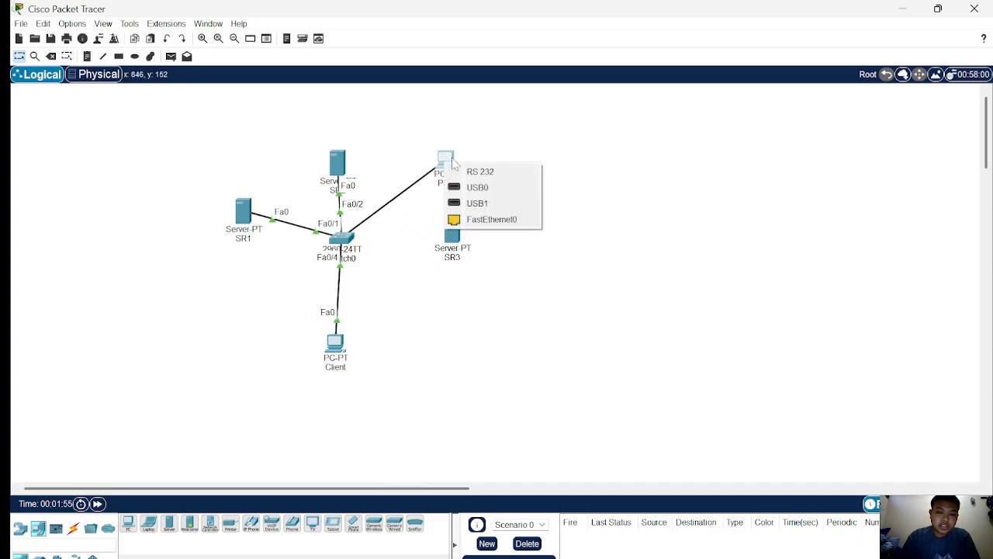
pyautogui.click(478, 220)
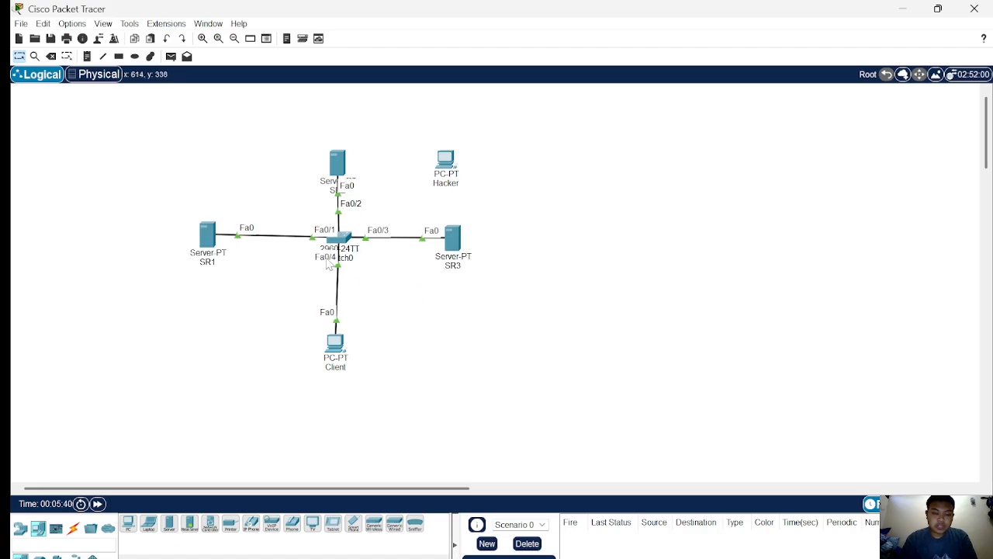
# Assign SR1 the static IPv4 address 192.168.50.1 with subnet mask 255.255.255.0.
pyautogui.click(206, 242)
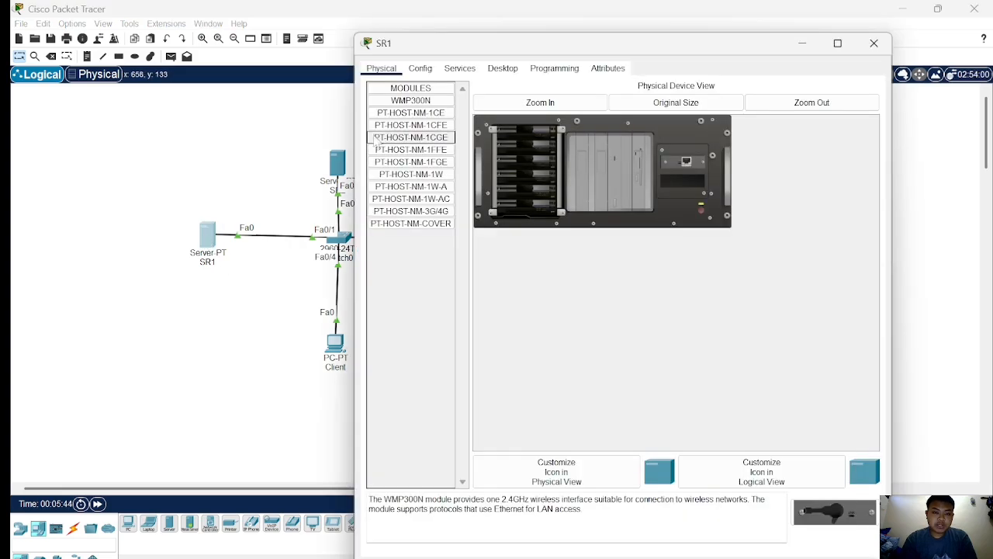
pyautogui.click(460, 74)
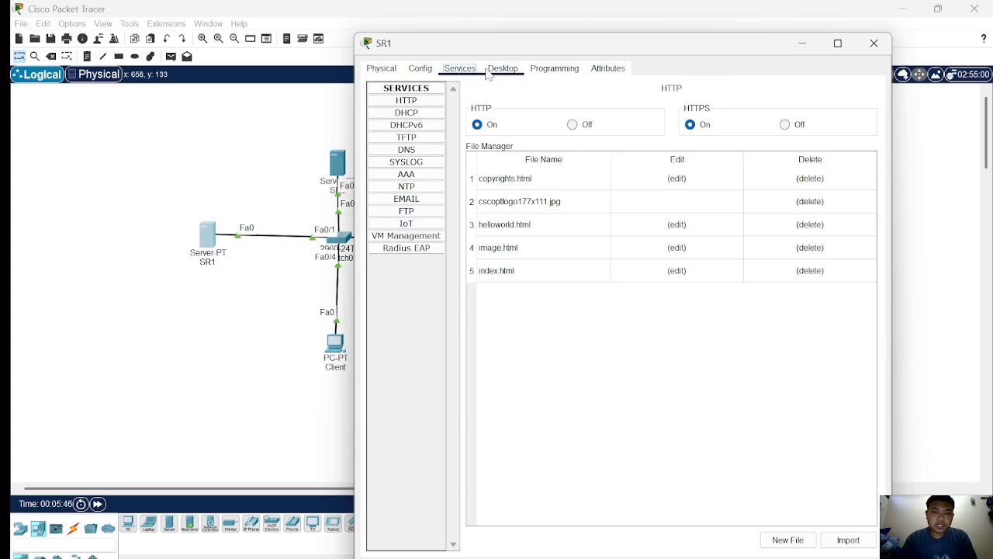
pyautogui.click(485, 74)
pyautogui.click(417, 112)
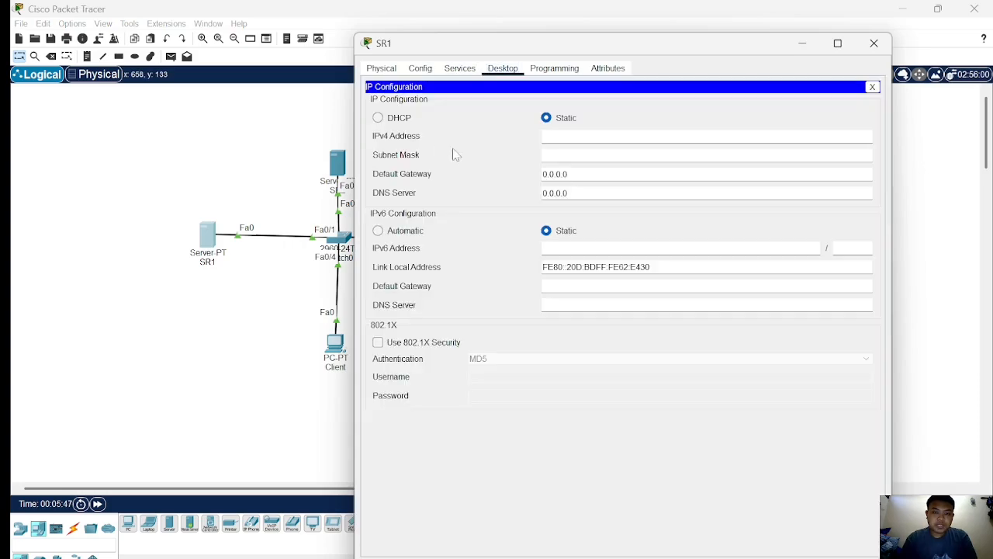
pyautogui.write('192.168.')
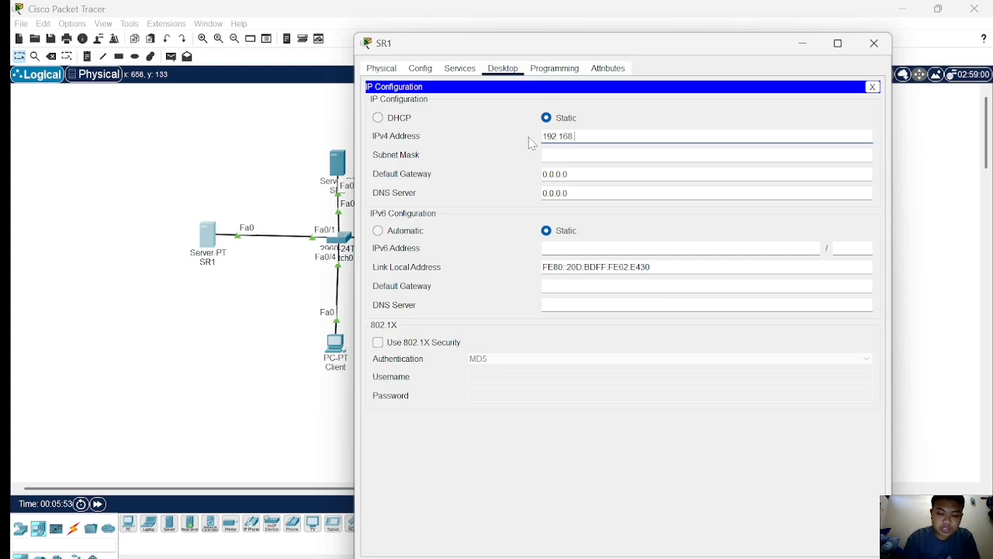
pyautogui.write('50.1')
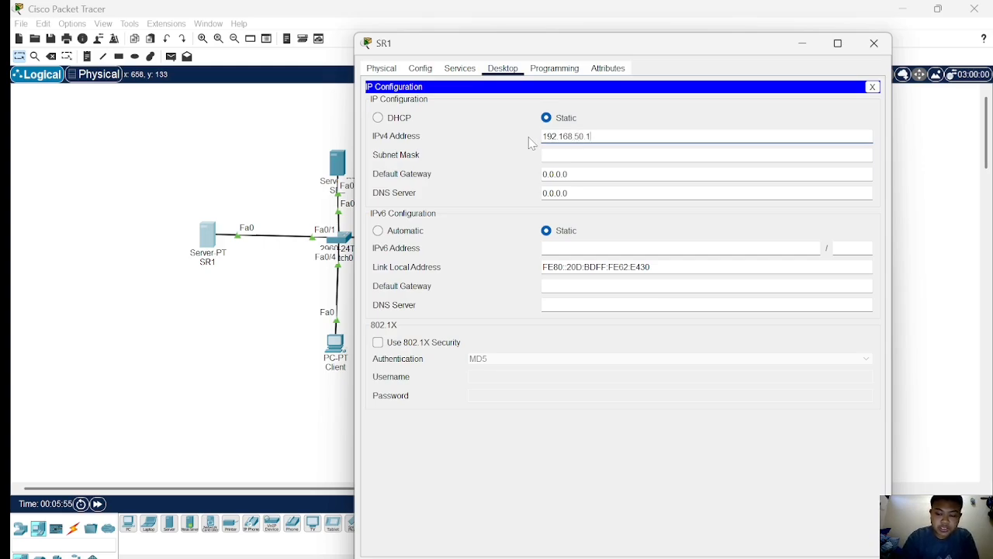
pyautogui.press('Tab')
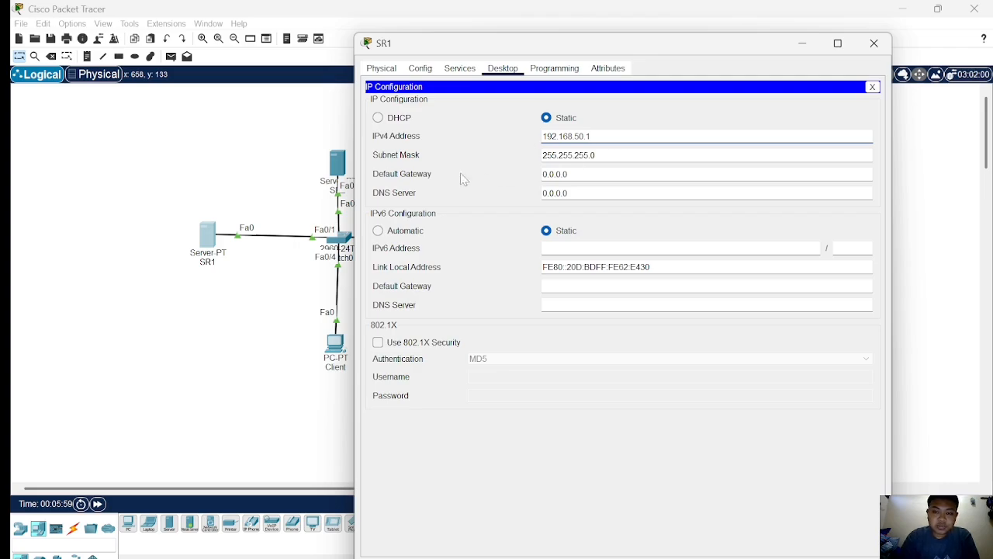
# Assign SR2 the static IPv4 address 192.168.50.2 and fill in its default subnet mask.
pyautogui.click(339, 169)
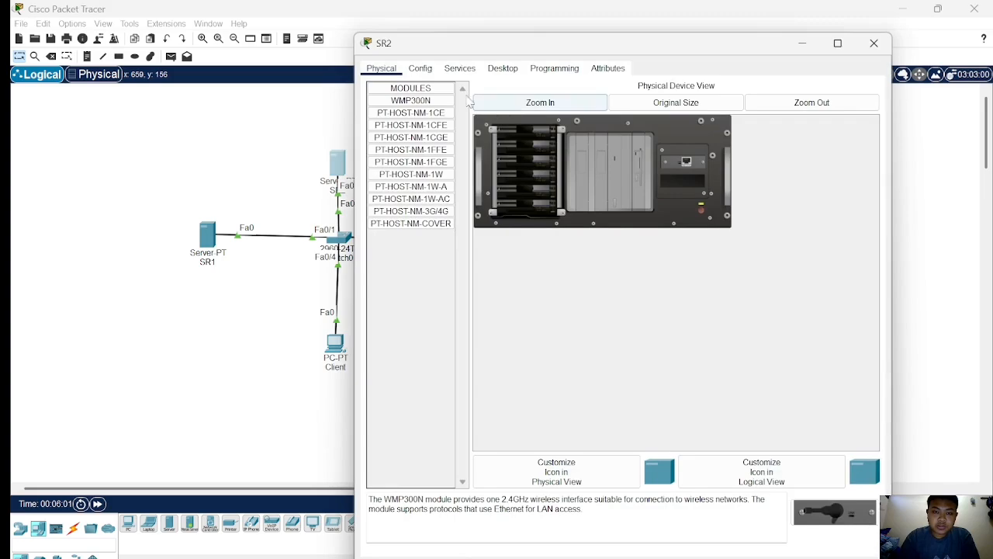
pyautogui.click(459, 68)
pyautogui.click(503, 68)
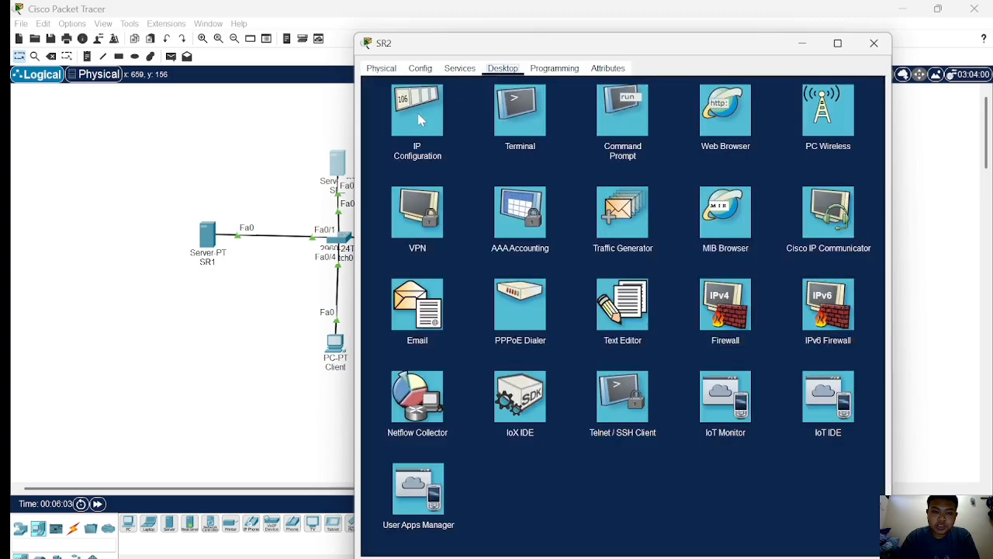
pyautogui.click(420, 119)
pyautogui.write('1')
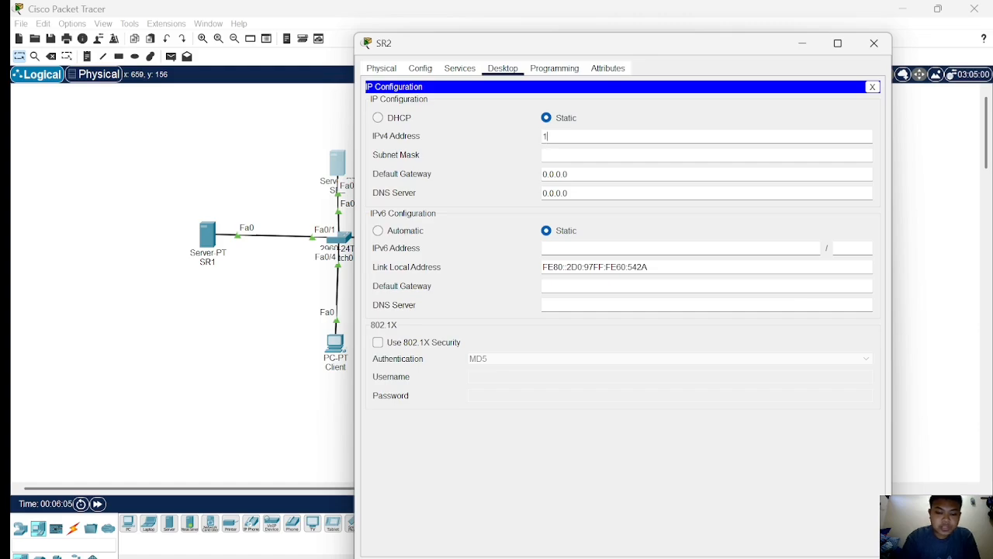
pyautogui.write('92.1')
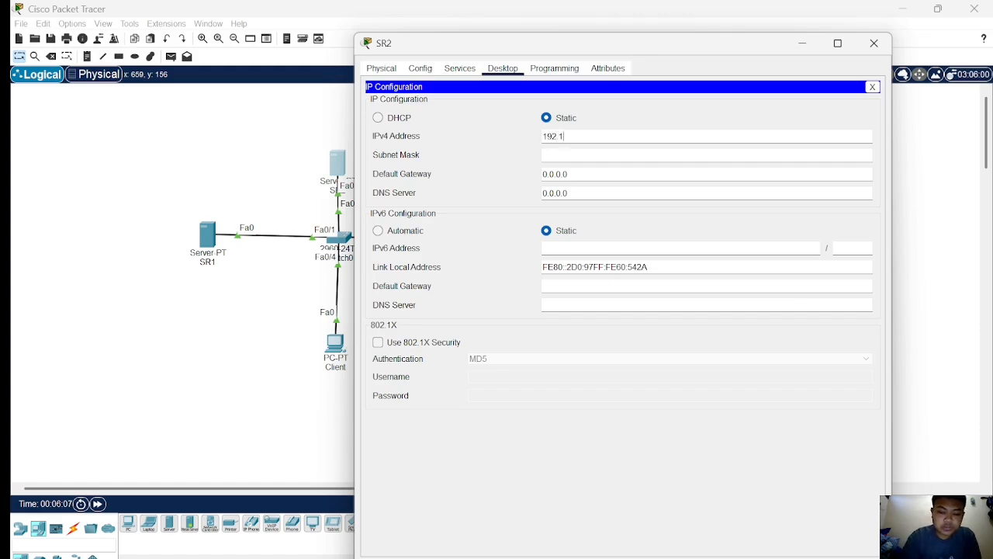
pyautogui.write('58.')
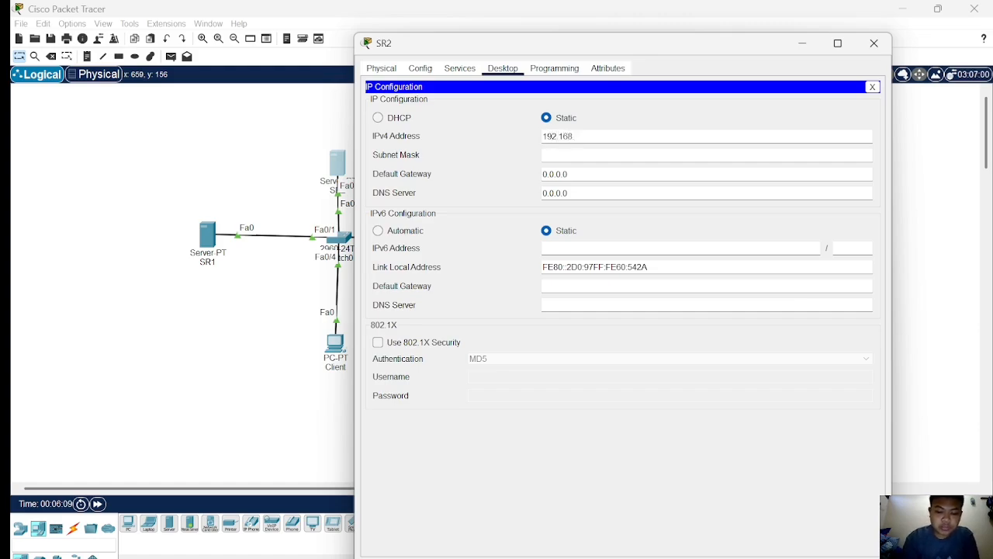
pyautogui.write('50.2')
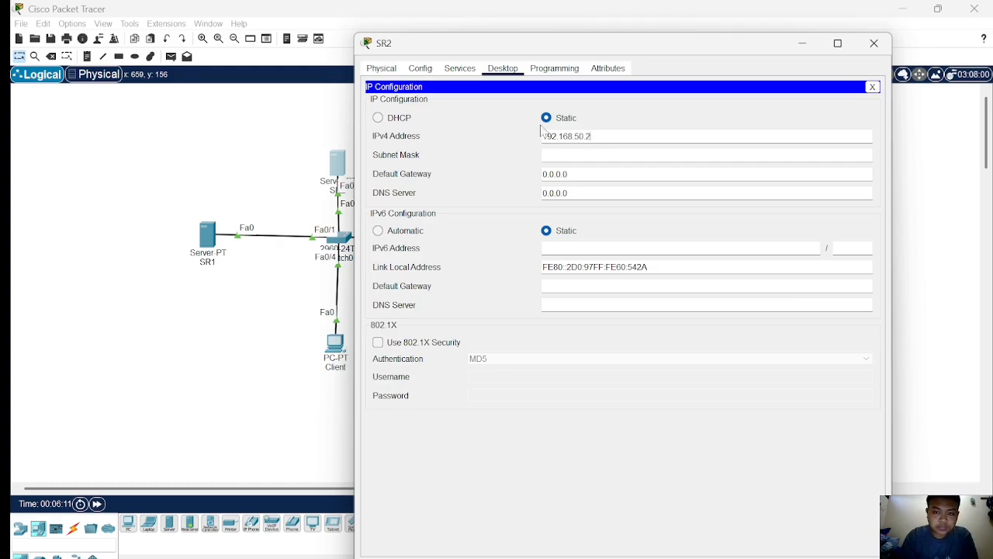
pyautogui.click(561, 155)
pyautogui.click(293, 158)
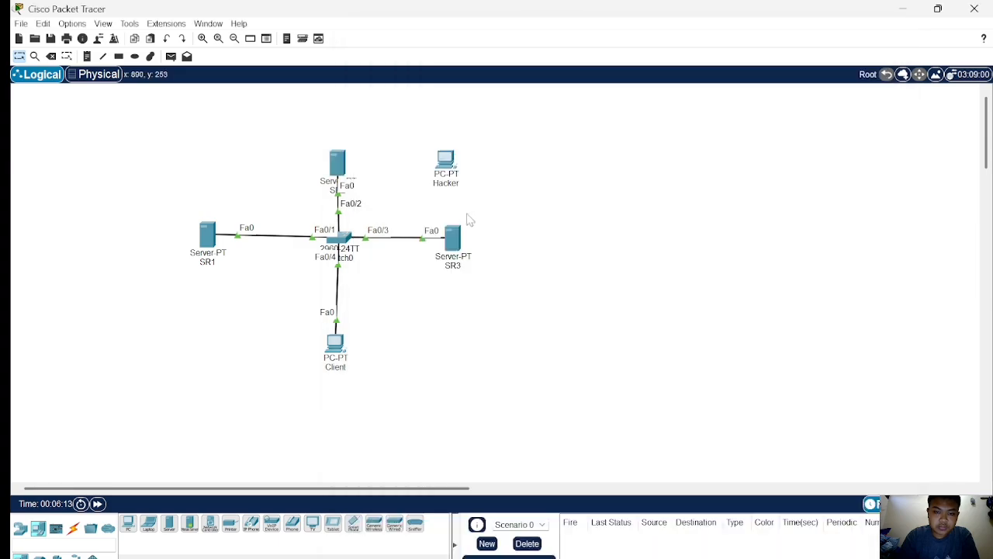
# Assign SR3 the static IPv4 address 192.168.50.3 and fill in its default subnet mask.
pyautogui.click(458, 240)
pyautogui.click(462, 69)
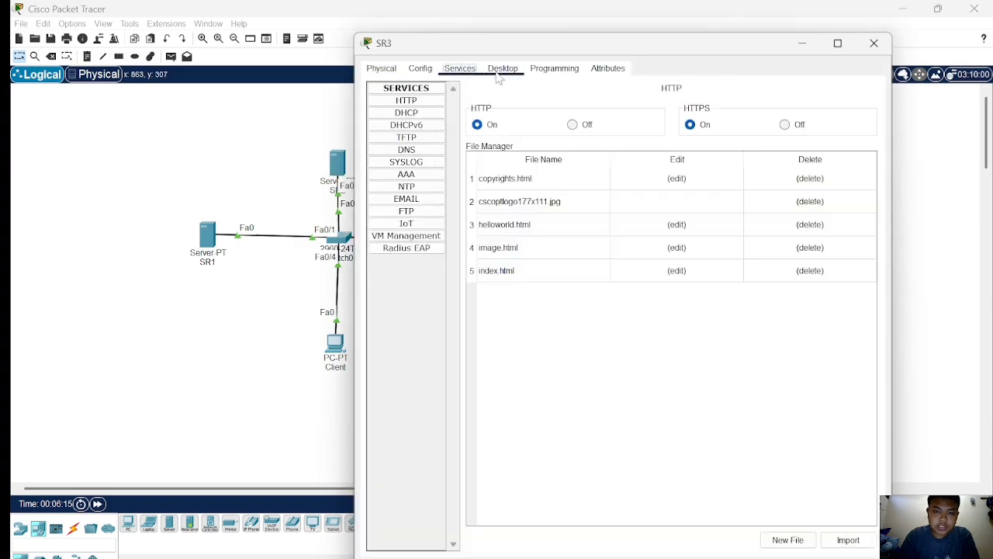
pyautogui.click(502, 68)
pyautogui.click(417, 113)
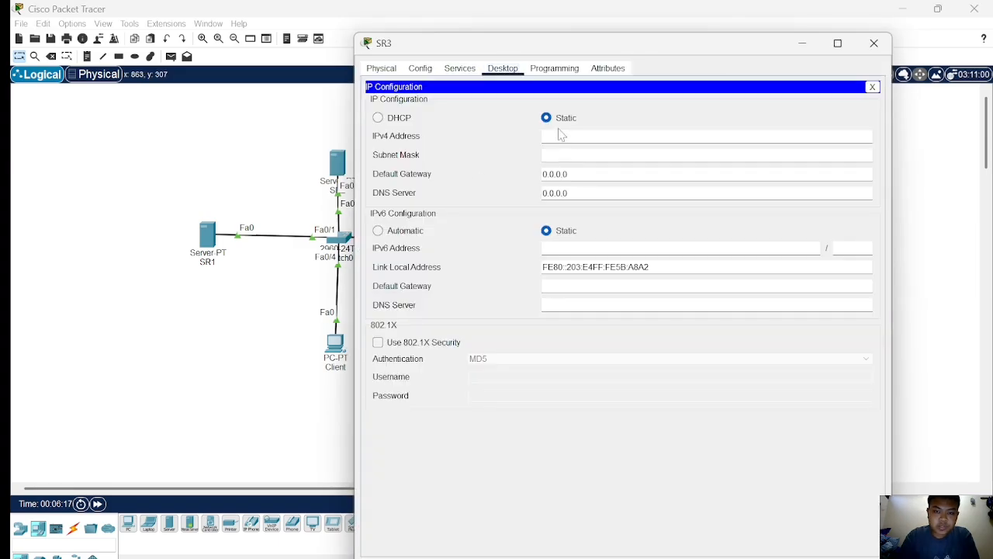
pyautogui.write('192.168.50.3')
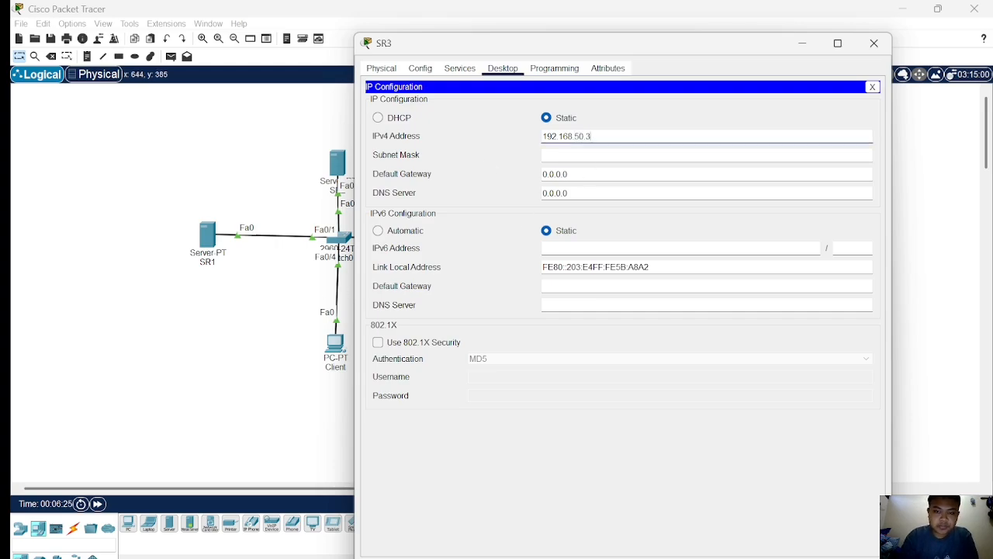
pyautogui.press('Tab')
pyautogui.click(296, 328)
# Assign the Client PC the static IPv4 address 192.168.50.4 and fill in its default subnet mask.
pyautogui.click(333, 340)
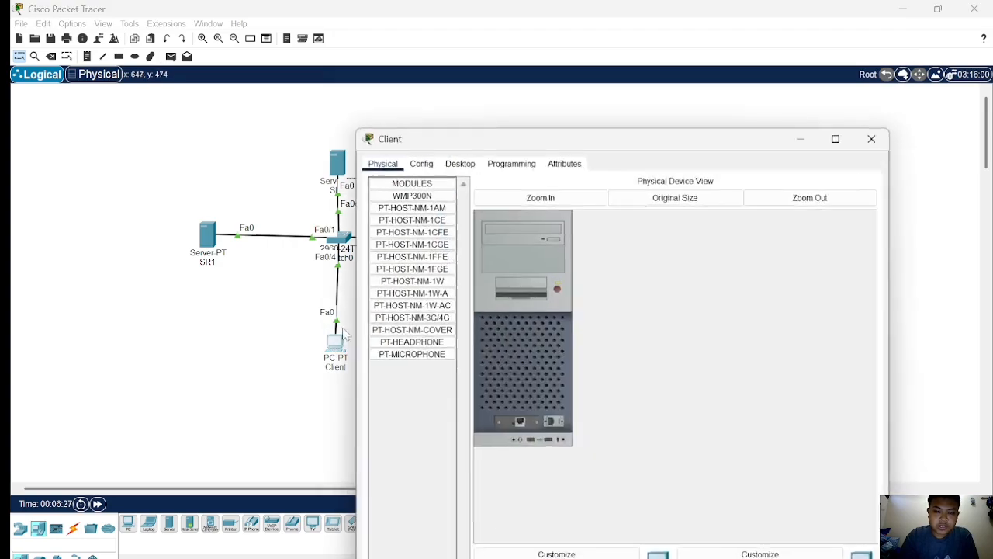
pyautogui.click(460, 69)
pyautogui.click(418, 117)
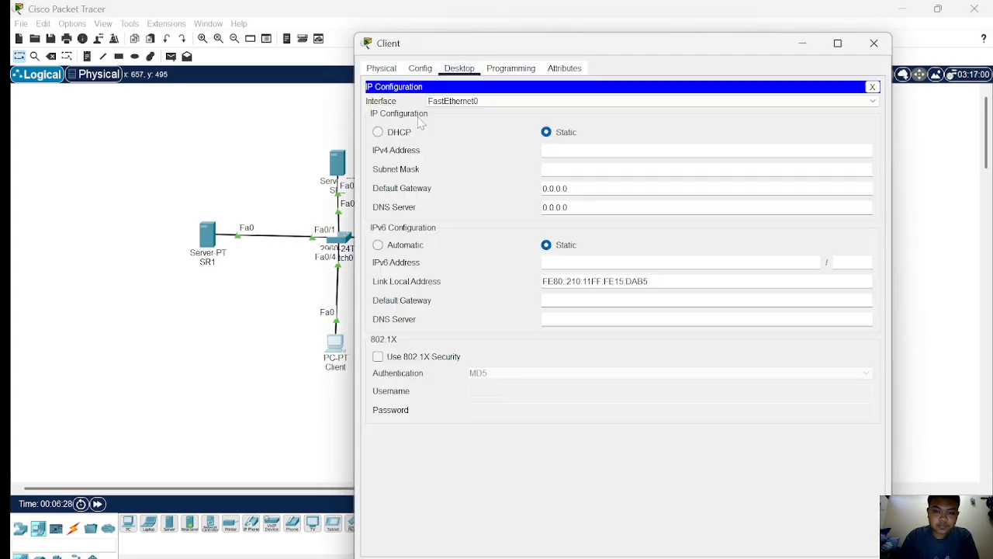
pyautogui.write('192.168.50.4')
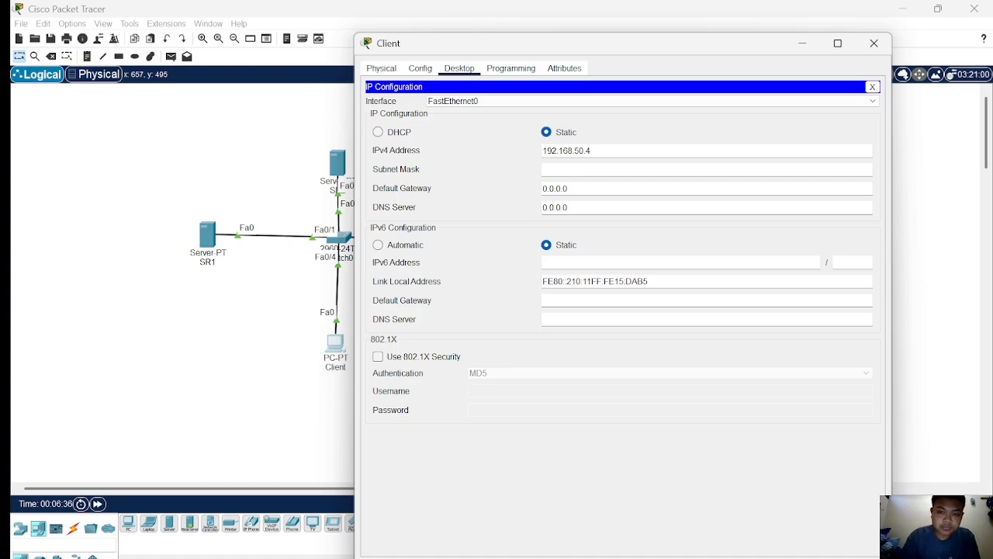
pyautogui.click(604, 166)
pyautogui.click(153, 133)
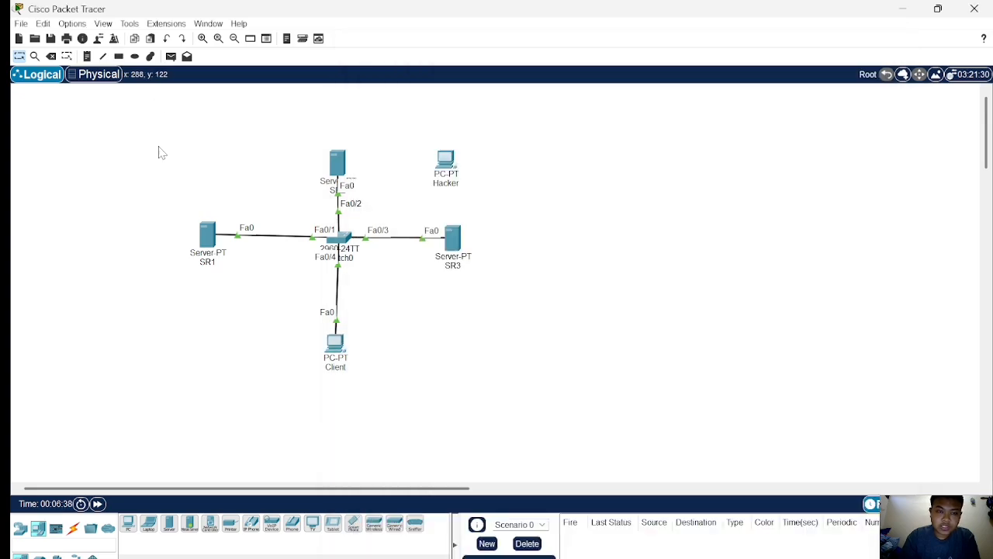
# Send simple PDUs from SR1, SR2 and SR3 to the Client to test connectivity.
pyautogui.click(170, 56)
pyautogui.click(207, 233)
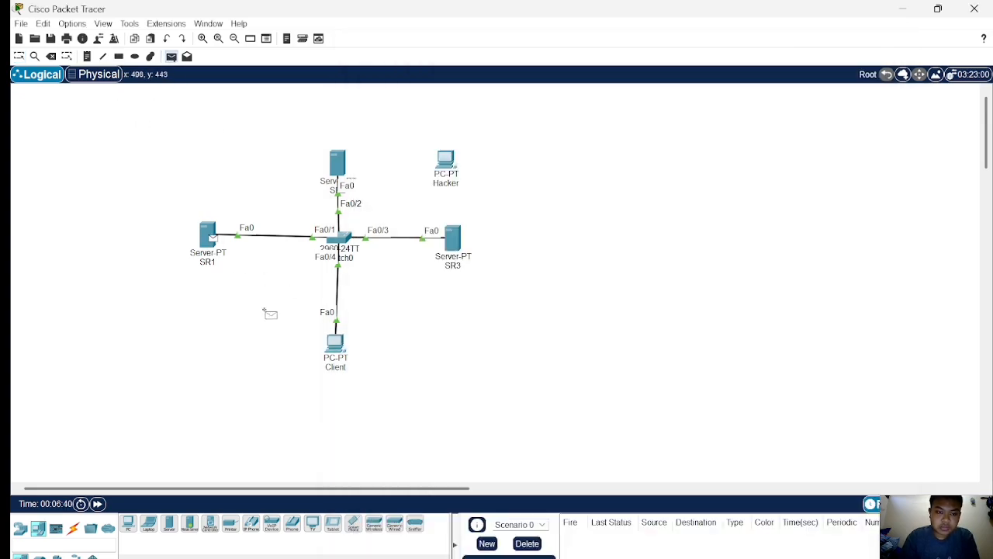
pyautogui.click(341, 345)
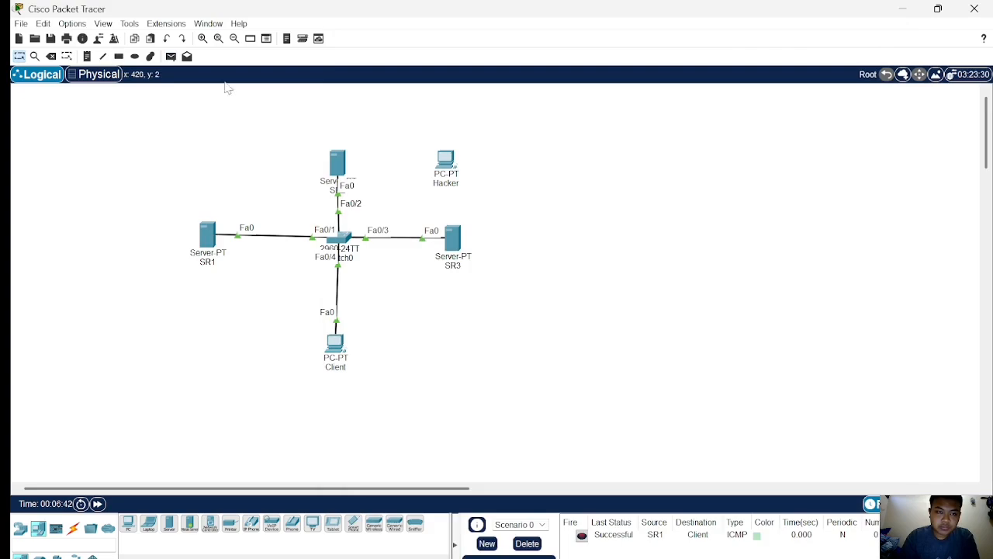
pyautogui.click(171, 56)
pyautogui.click(333, 161)
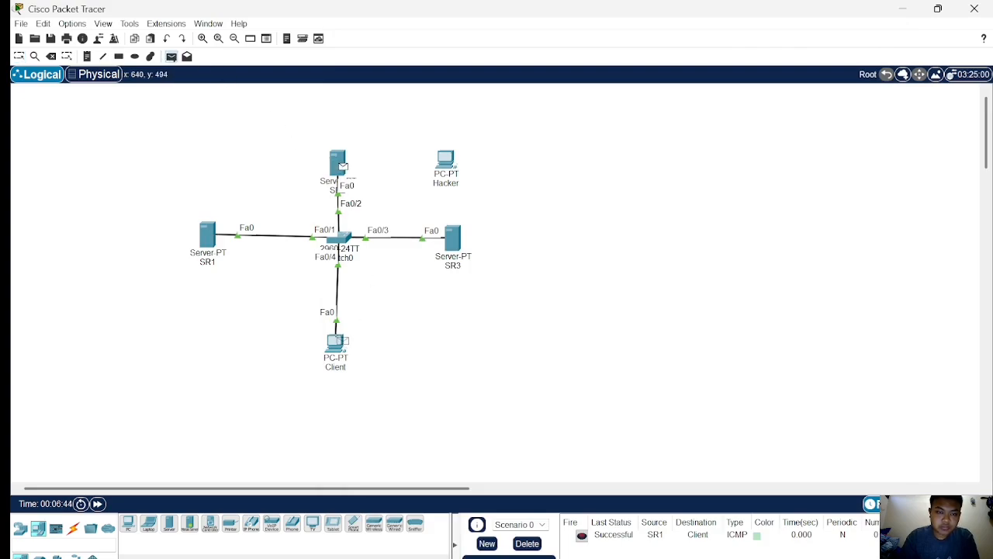
pyautogui.click(336, 341)
pyautogui.click(171, 56)
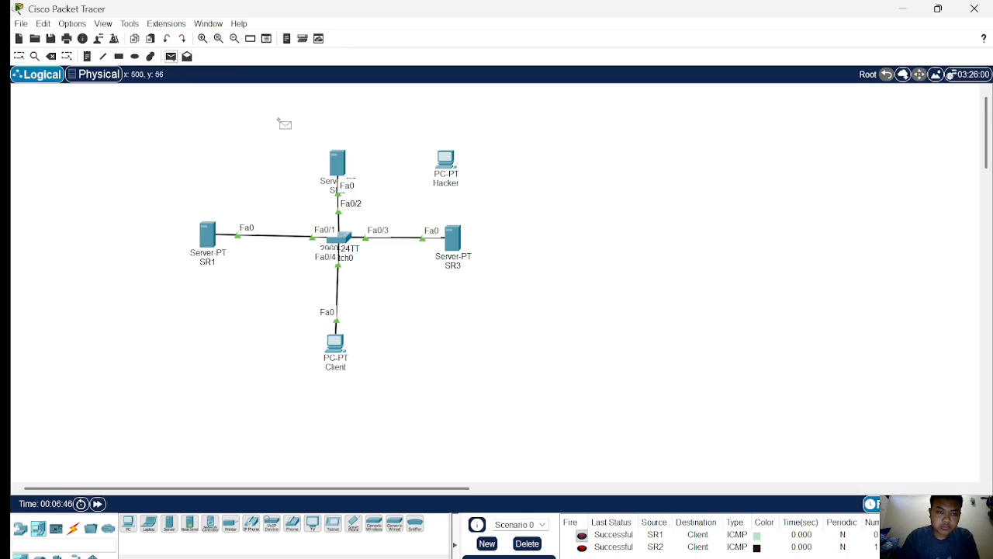
pyautogui.click(456, 241)
pyautogui.click(336, 342)
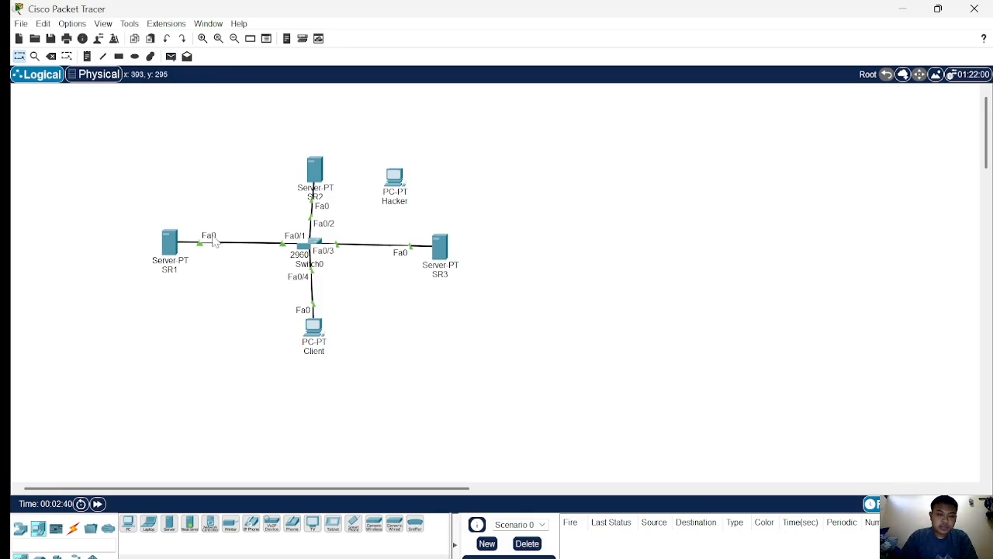
# Open the switch's command line and enter privileged mode and global configuration mode with en and conf t.
pyautogui.click(302, 253)
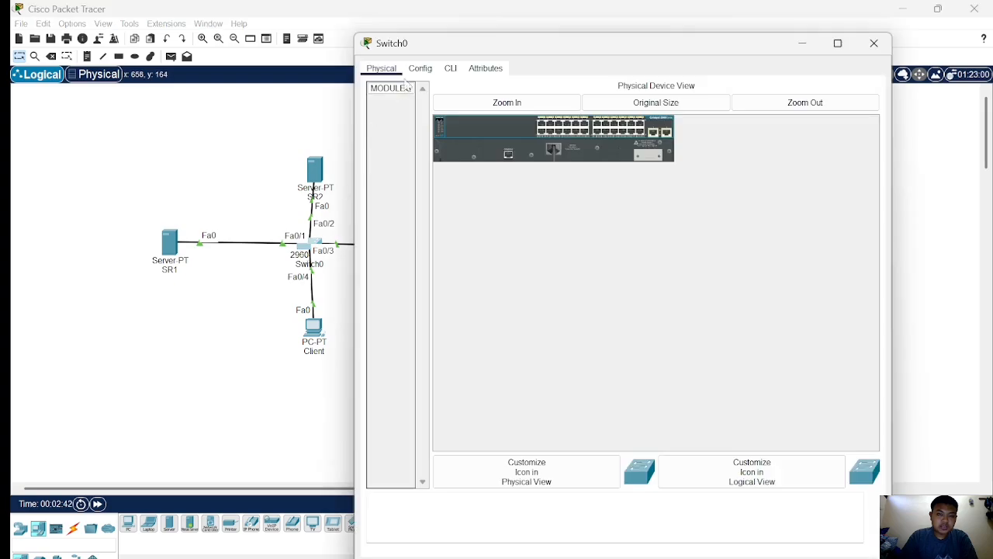
pyautogui.click(450, 68)
pyautogui.press('Return')
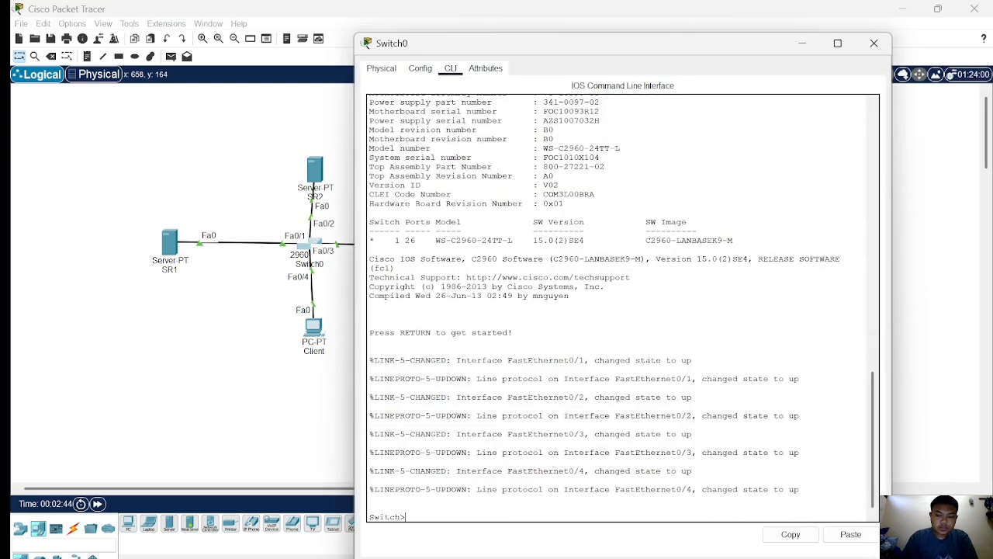
pyautogui.write('e')
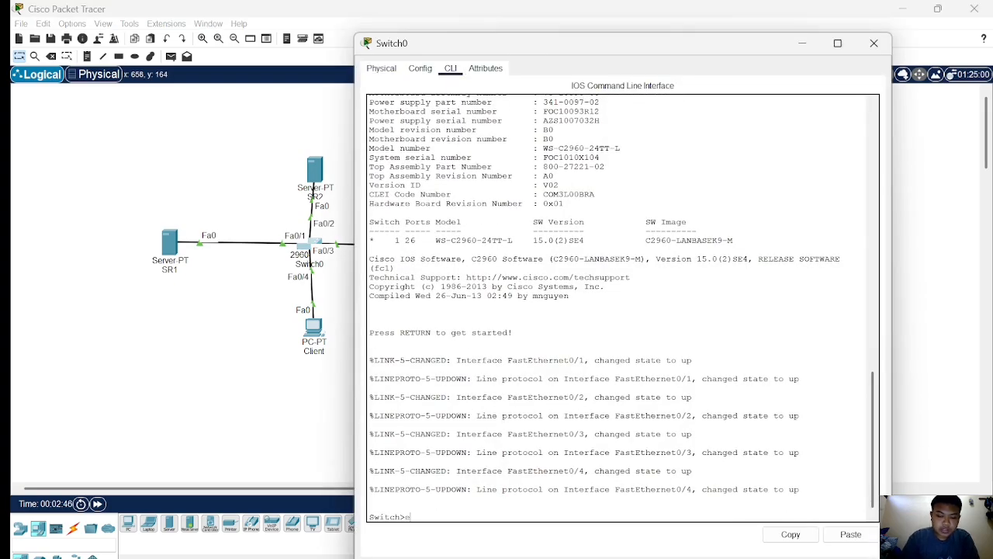
pyautogui.write('n')
pyautogui.press('Return')
pyautogui.write('conf t')
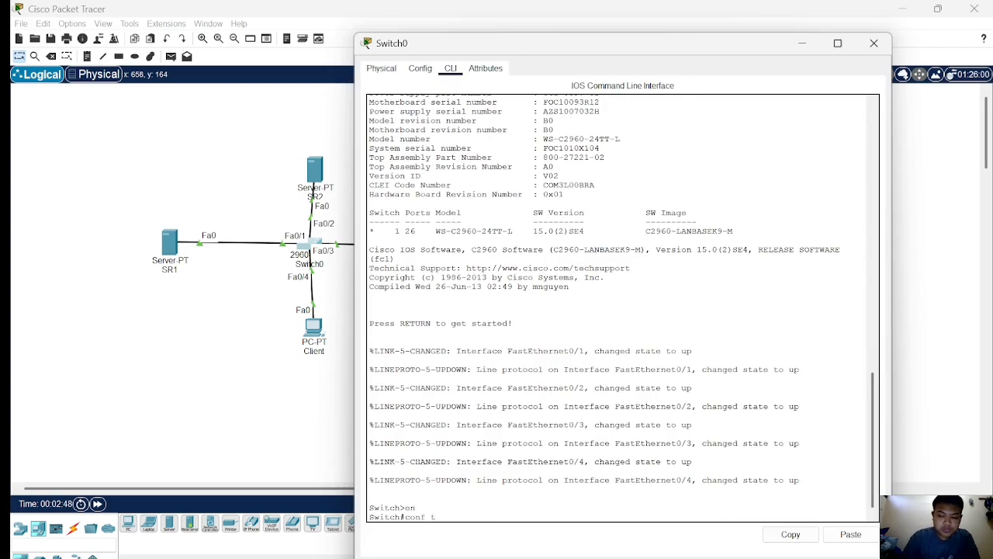
pyautogui.press('Return')
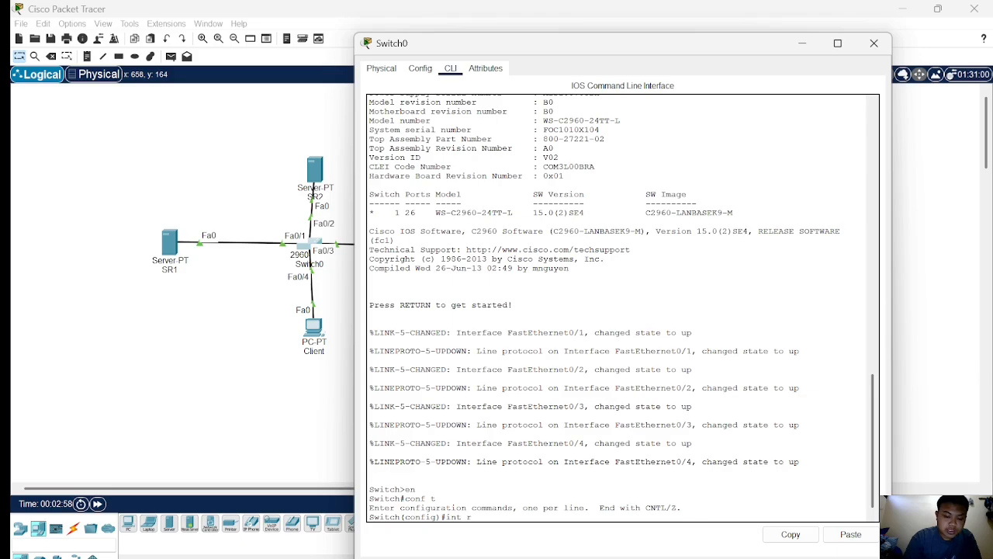
# Set interface range fa0/1-3 to switchport mode access, then exit interface configuration.
pyautogui.write('0/1-')
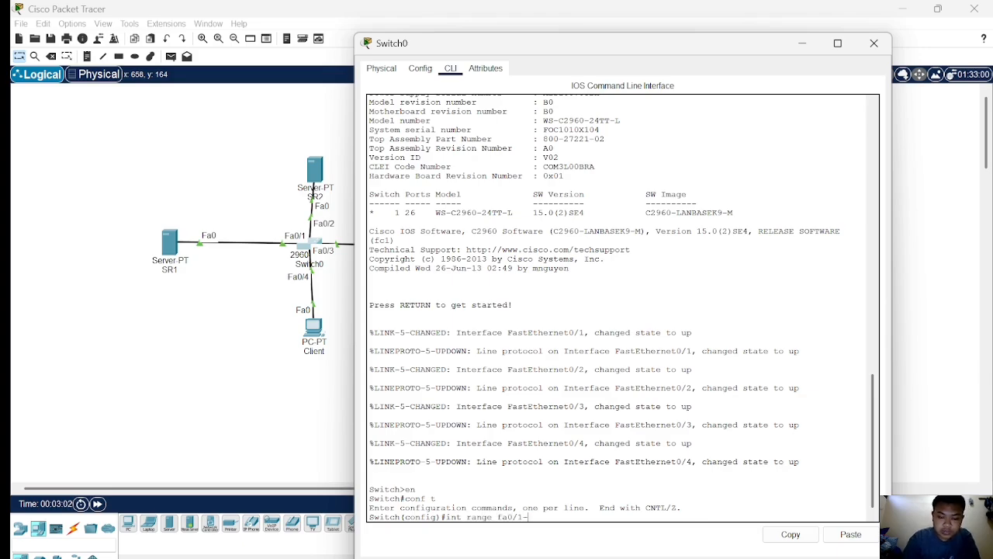
pyautogui.write('3')
pyautogui.press('Return')
pyautogui.write('s')
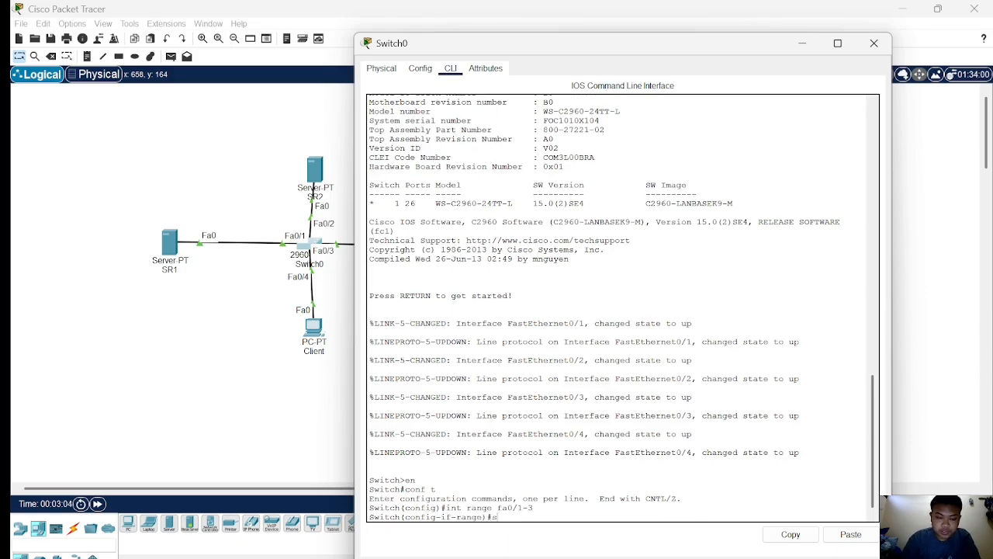
pyautogui.write('wi')
pyautogui.press('Tab')
pyautogui.write('mode a')
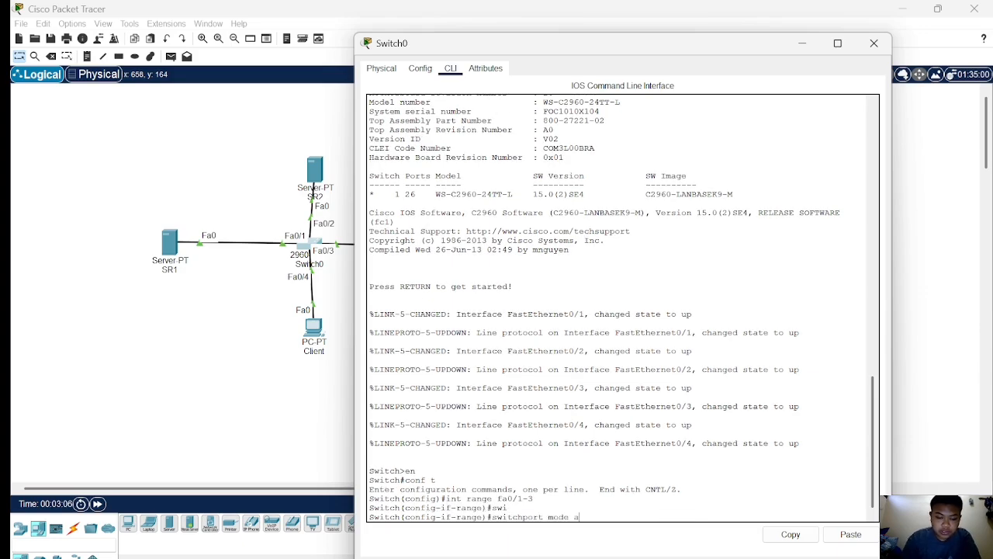
pyautogui.write('c')
pyautogui.press('Tab')
pyautogui.press('Return')
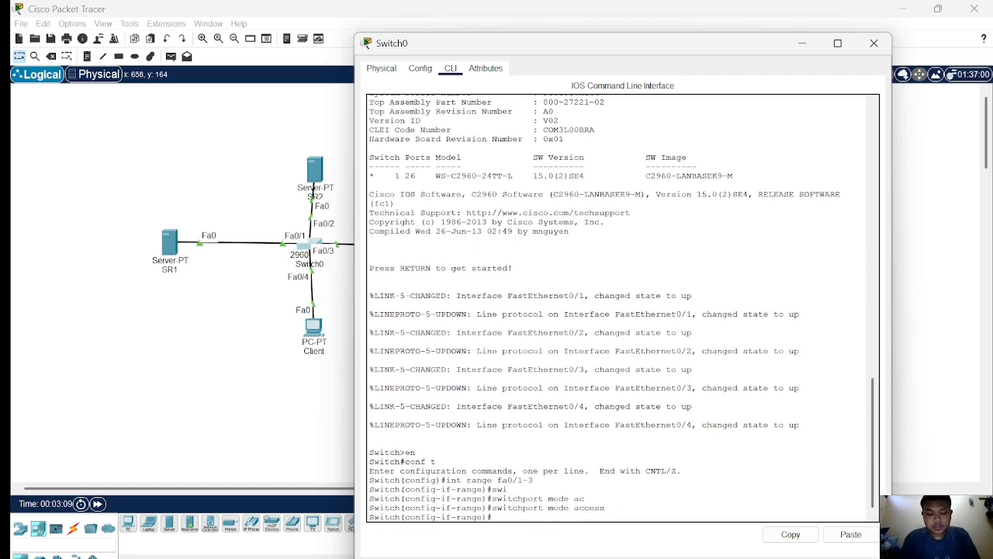
pyautogui.write('exit')
pyautogui.press('Return')
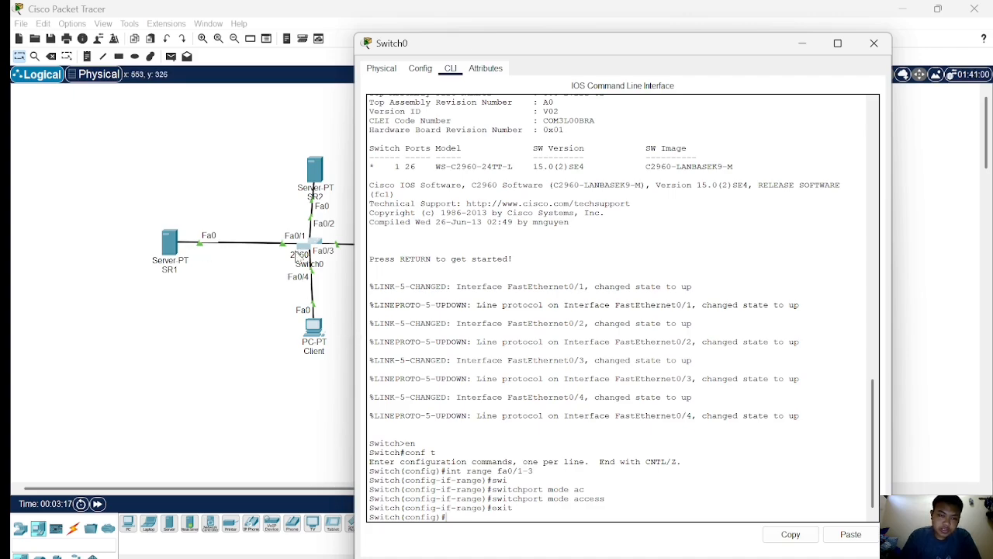
# Enter interface fa0/3 configuration and enable switchport port-security on it.
pyautogui.write('i')
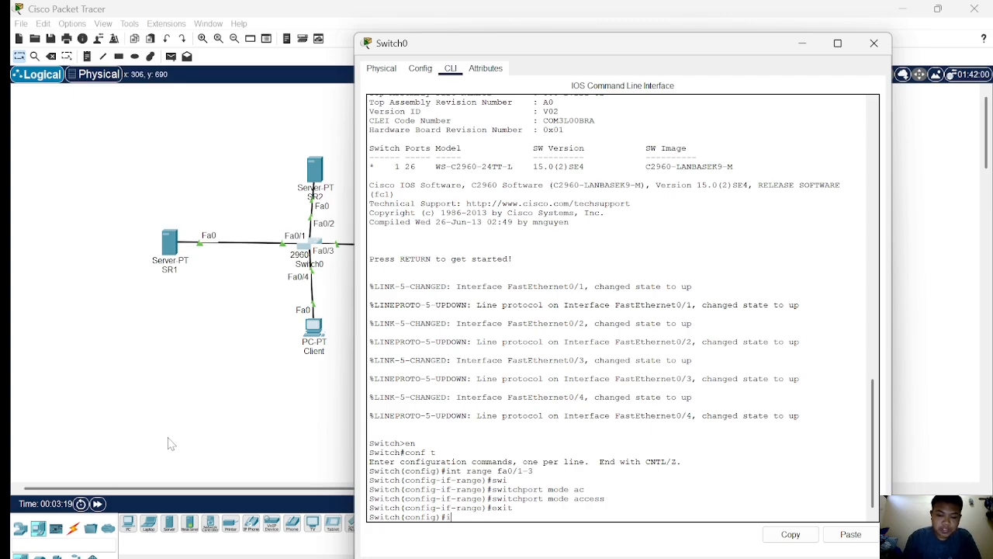
pyautogui.write('nt fa')
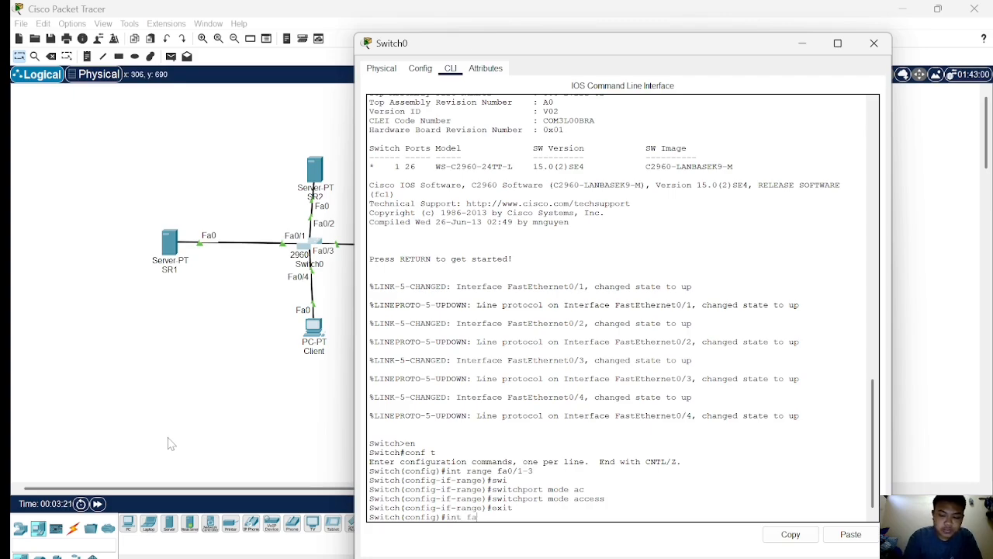
pyautogui.write('0/3')
pyautogui.press('Return')
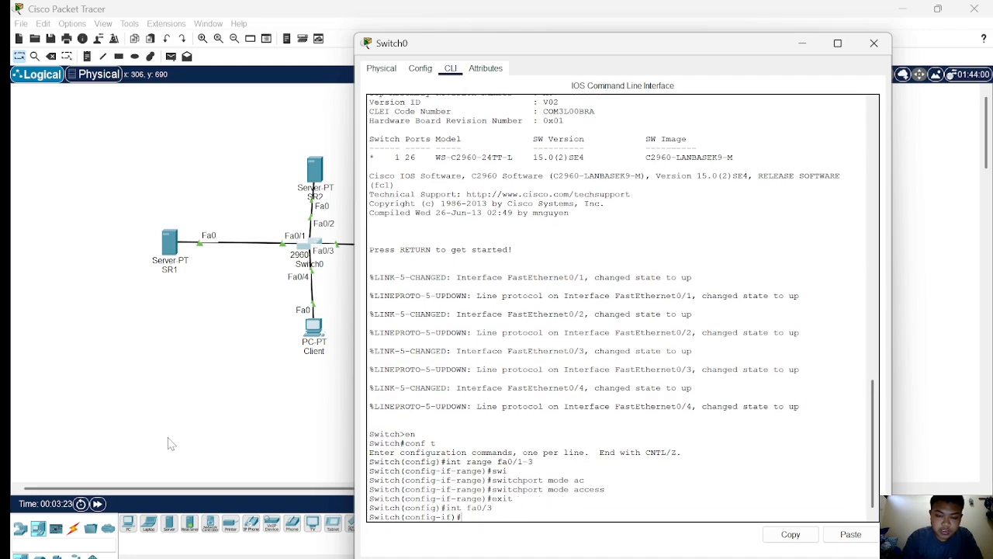
pyautogui.write('swi')
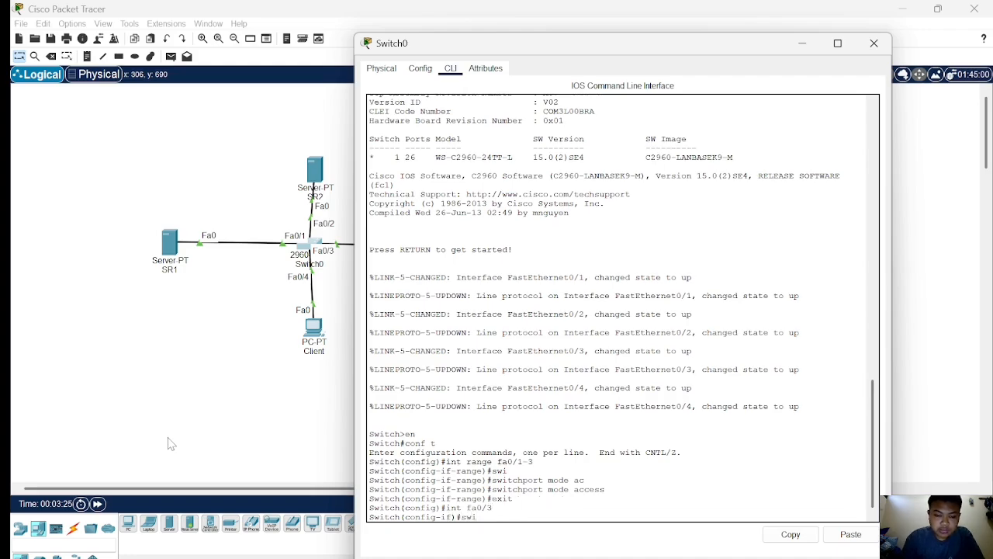
pyautogui.press('Tab')
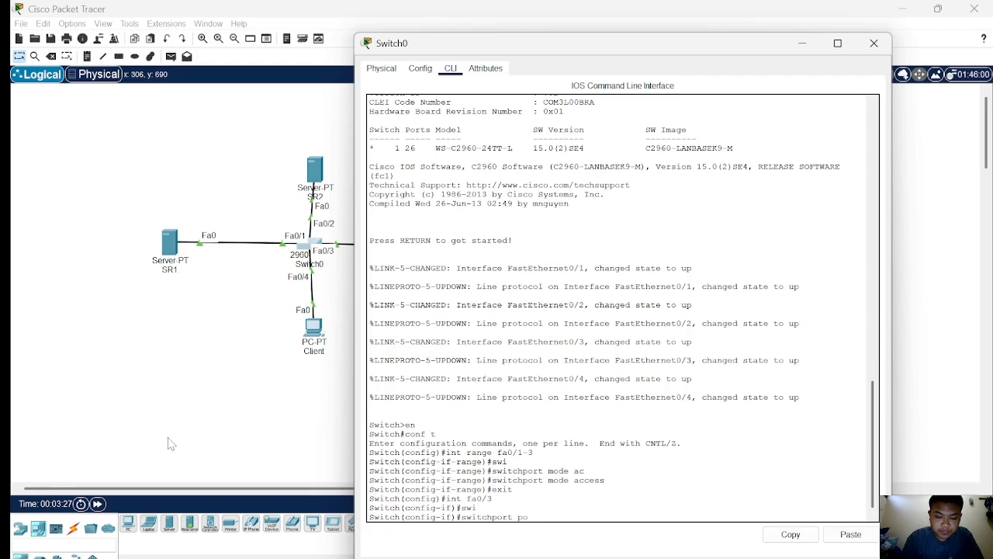
pyautogui.write('po')
pyautogui.press('Tab')
pyautogui.press('Return')
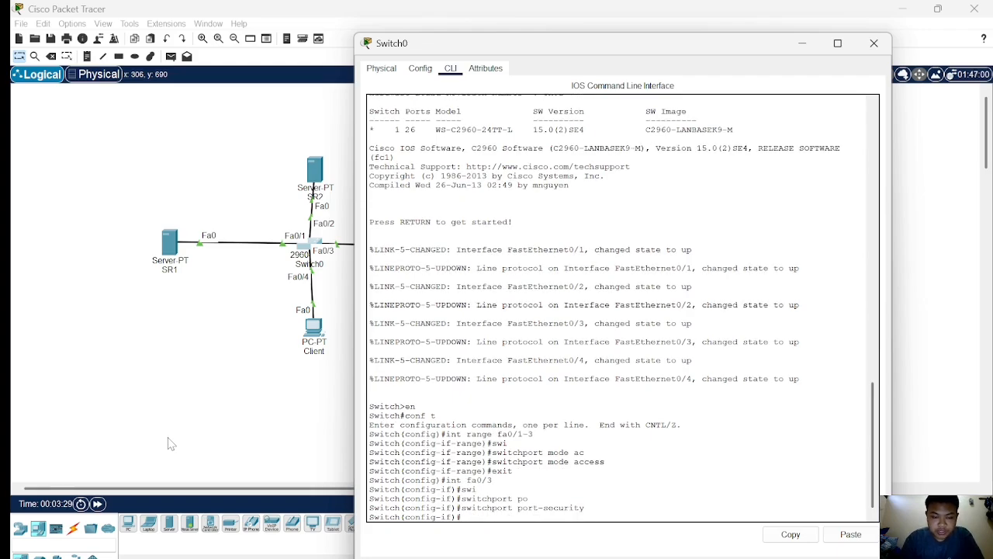
# Begin the port-security mac-address command and copy the MAC address of SR3's FastEthernet0 interface.
pyautogui.write('swi')
pyautogui.press('Tab')
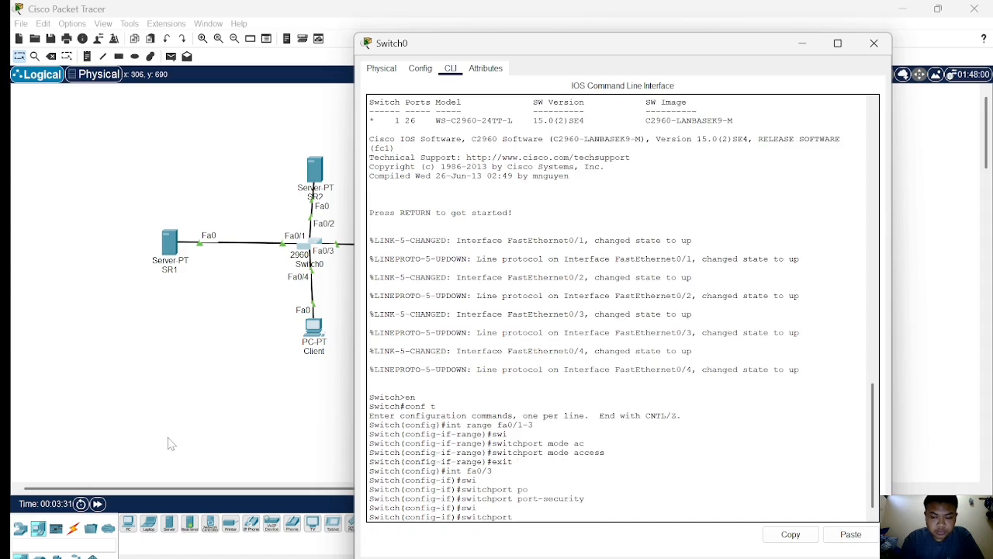
pyautogui.write('po')
pyautogui.press('Tab')
pyautogui.write('ma')
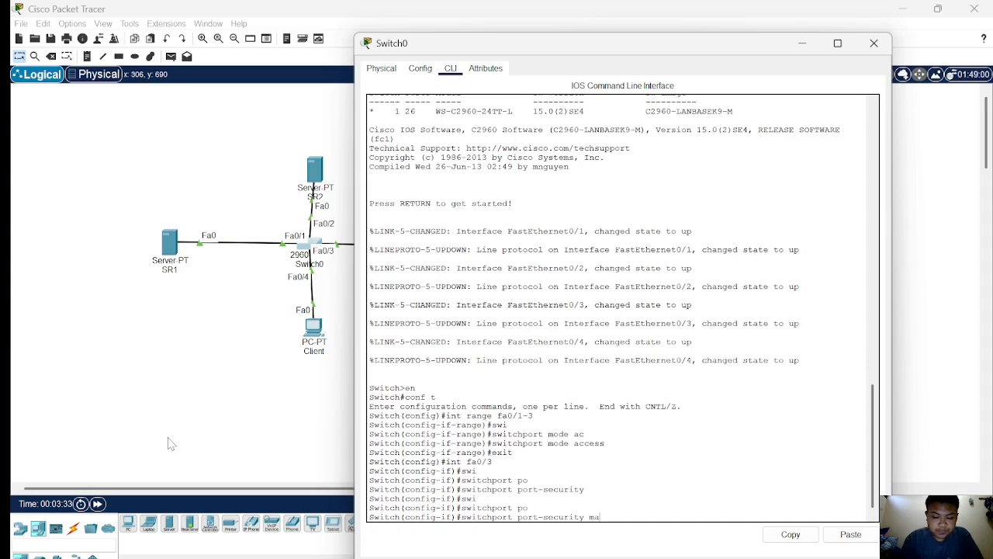
pyautogui.write('c')
pyautogui.press('Tab')
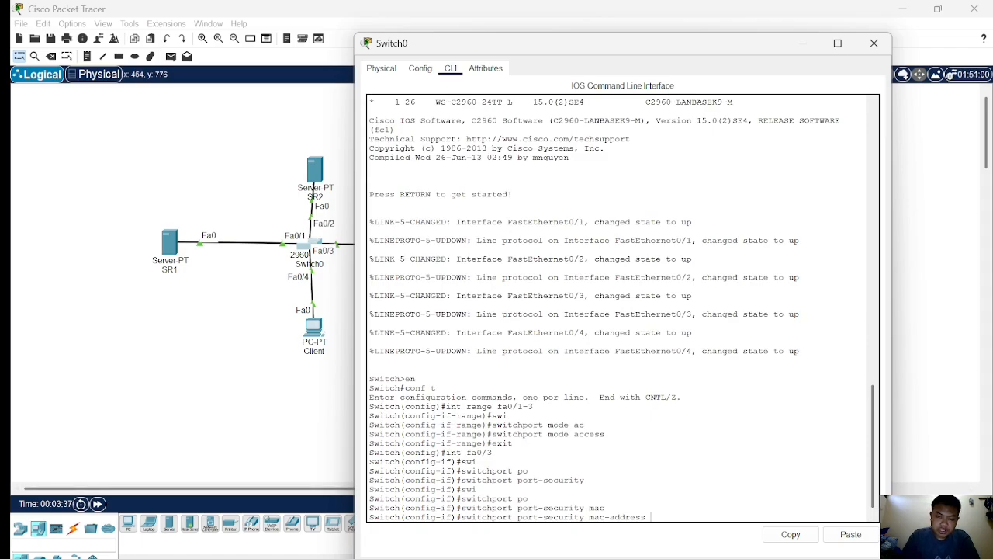
pyautogui.click(222, 399)
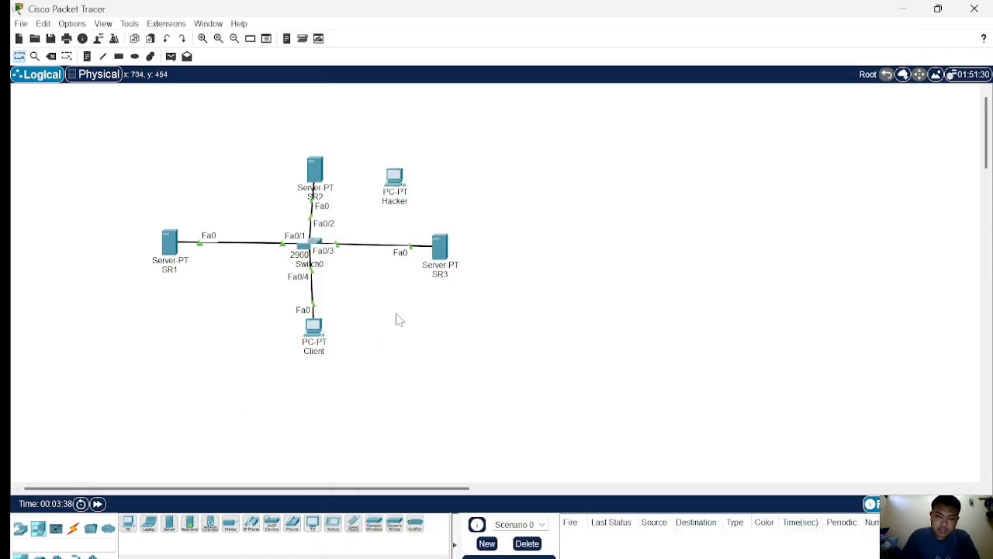
pyautogui.click(445, 253)
pyautogui.click(419, 69)
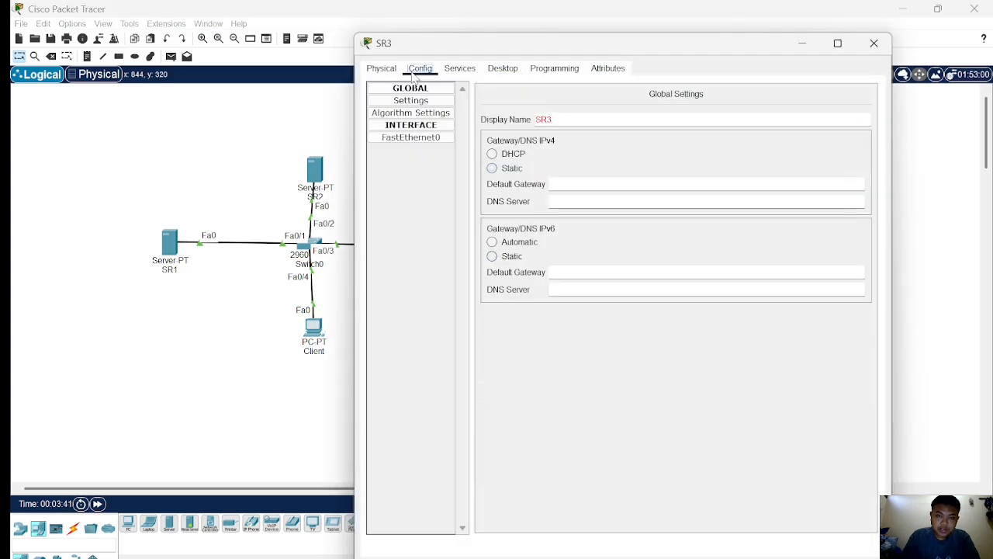
pyautogui.click(411, 138)
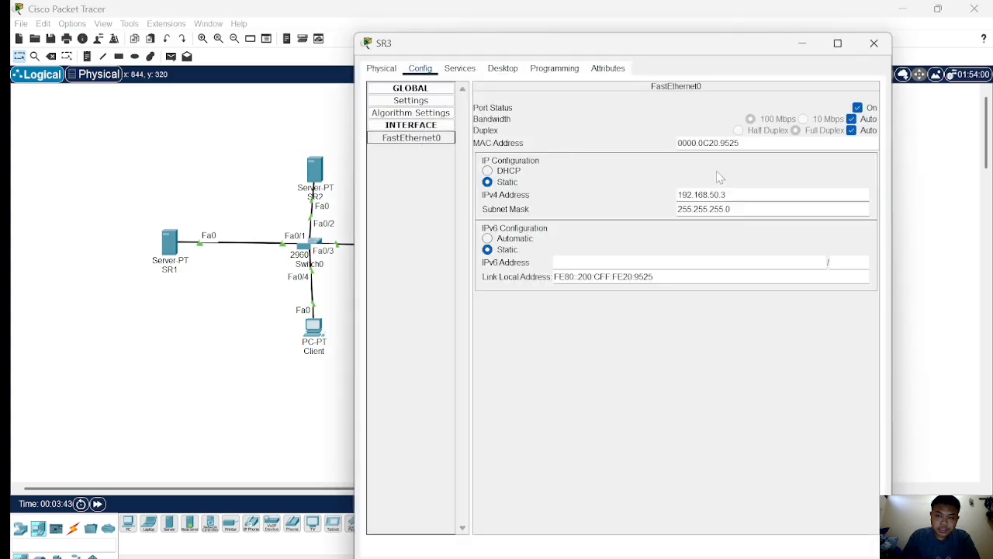
pyautogui.moveTo(683, 142); pyautogui.dragTo(739, 143)
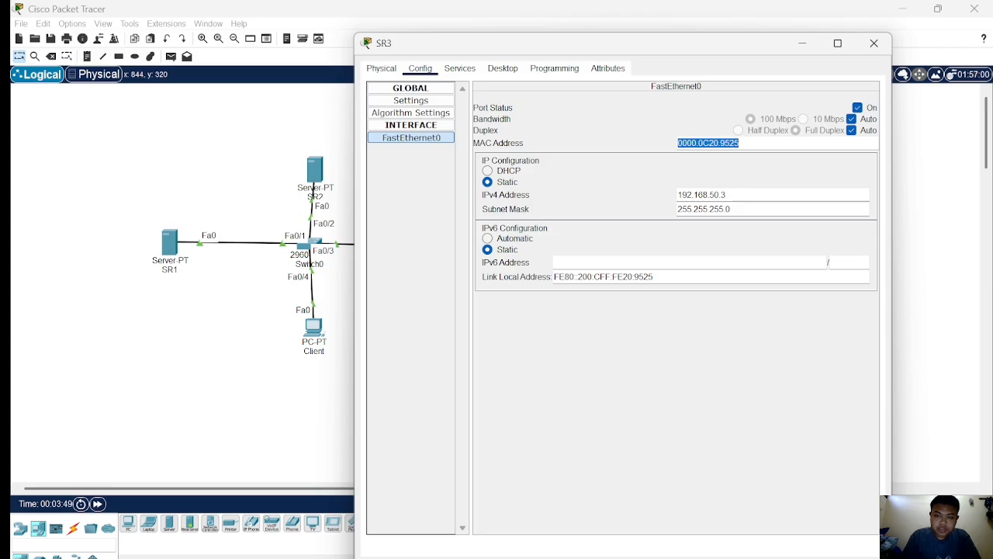
pyautogui.click(740, 142)
pyautogui.click(675, 146)
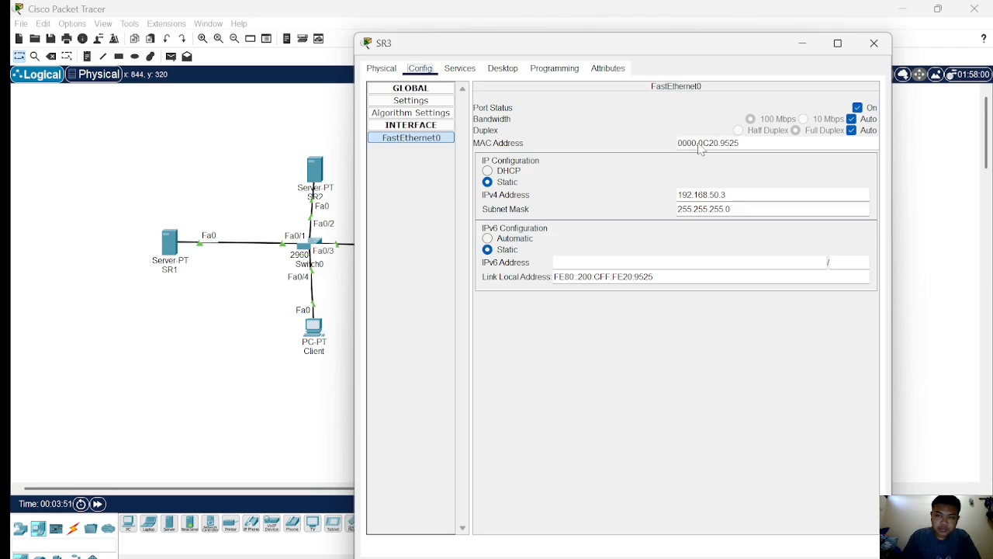
pyautogui.moveTo(677, 143); pyautogui.dragTo(735, 142)
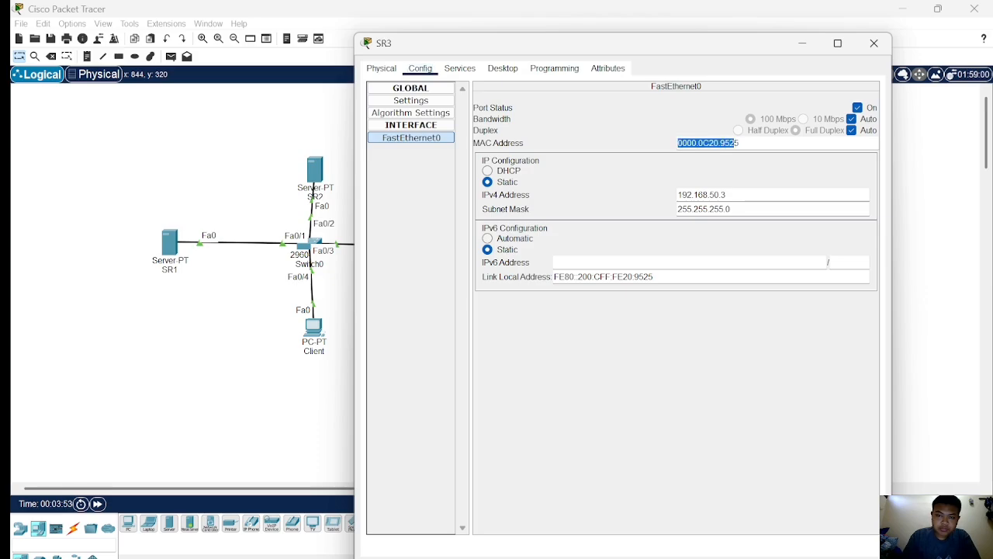
pyautogui.rightClick(748, 143)
pyautogui.click(776, 188)
# Paste SR3's MAC address 0000.0C20.9525 to complete the port-security mac-address command on fa0/3.
pyautogui.click(308, 248)
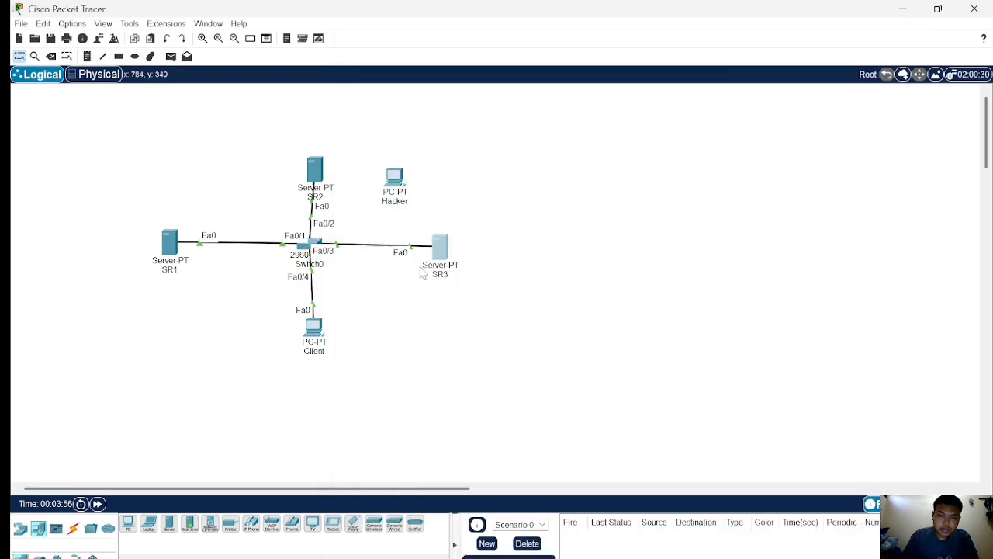
pyautogui.click(309, 247)
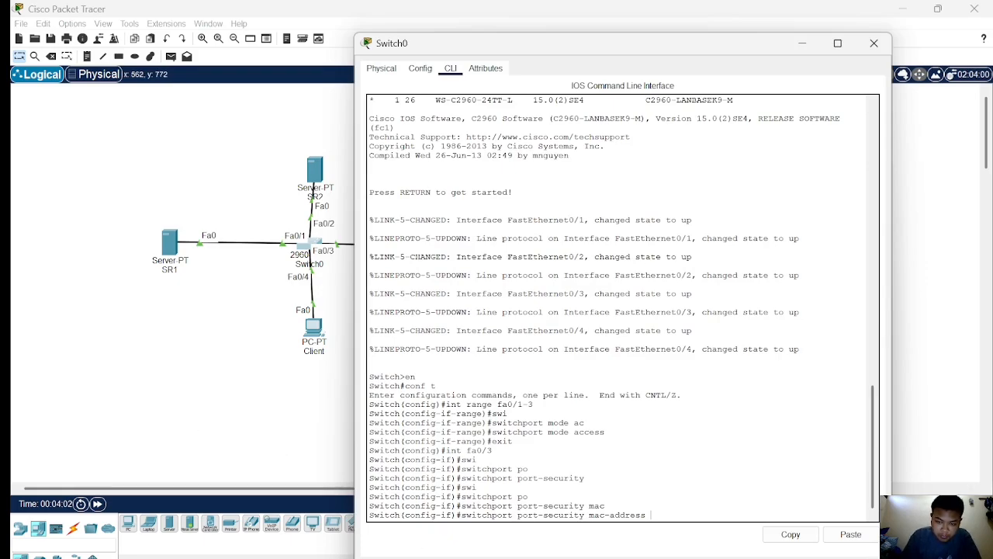
pyautogui.rightClick(654, 513)
pyautogui.click(683, 541)
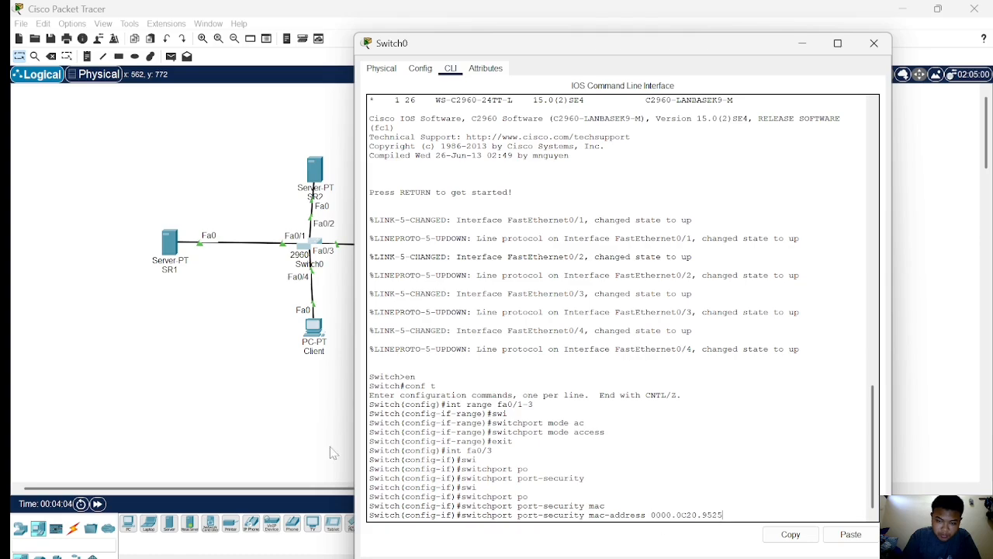
pyautogui.press('Return')
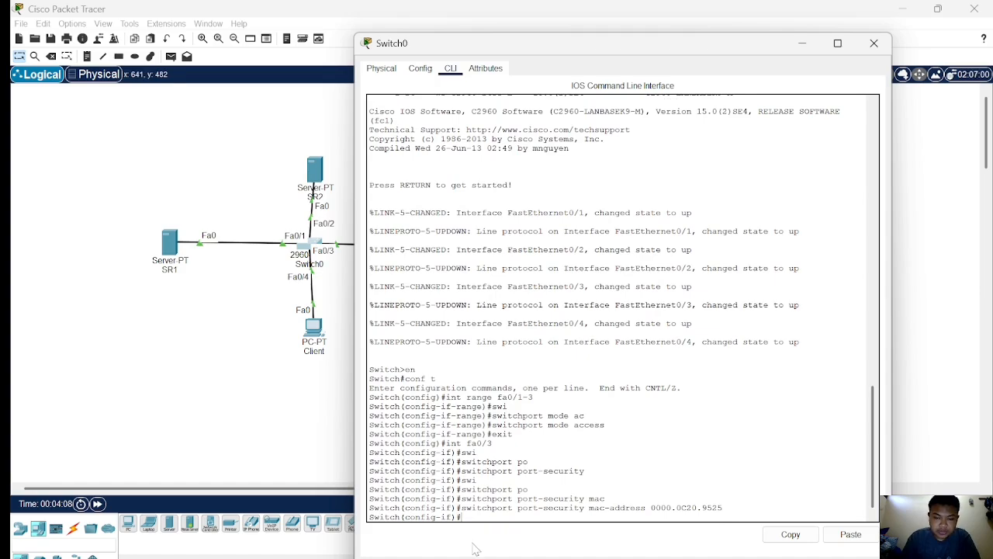
# Set the port-security maximum number of MAC addresses on fa0/3 to 1.
pyautogui.write('s')
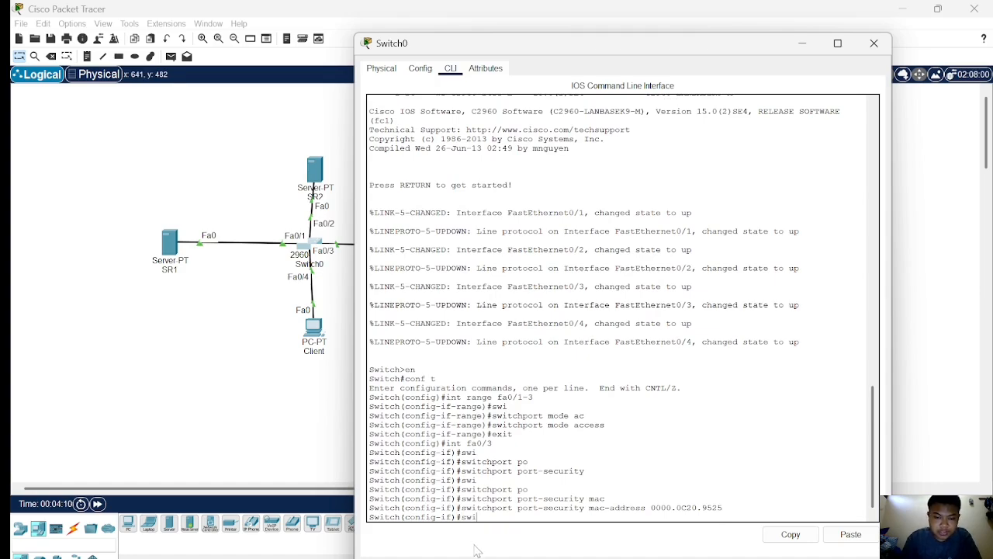
pyautogui.write('wi')
pyautogui.press('Tab')
pyautogui.write('p')
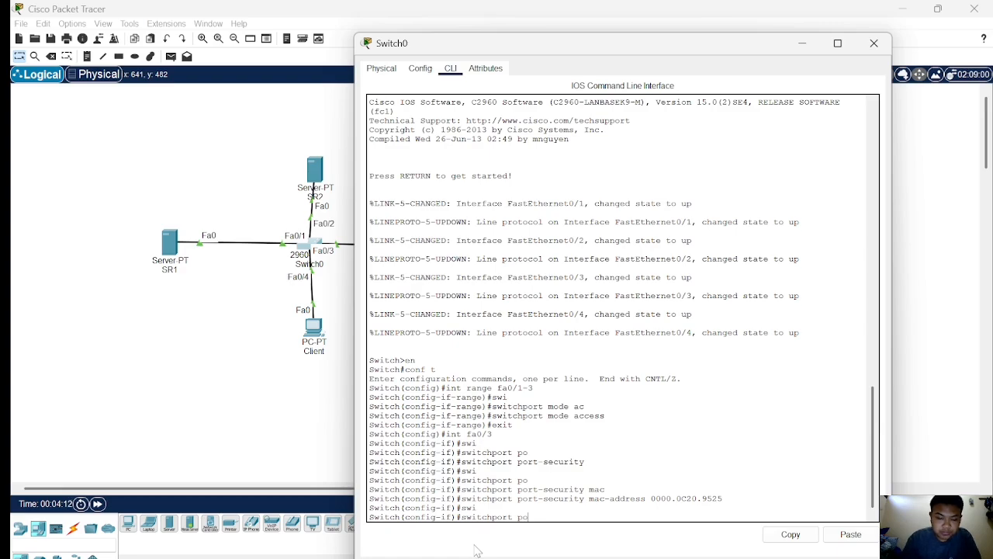
pyautogui.write('o')
pyautogui.press('Tab')
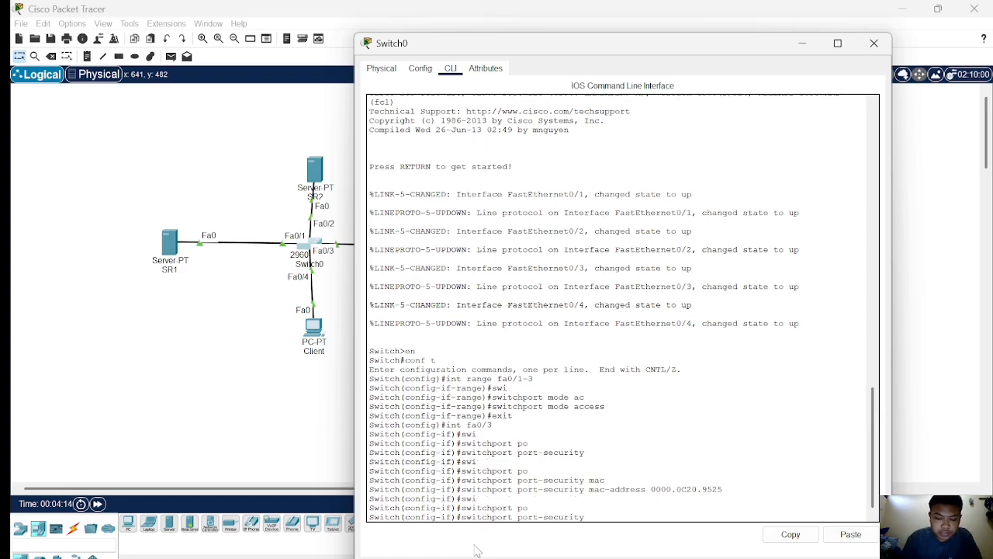
pyautogui.write('max')
pyautogui.press('Tab')
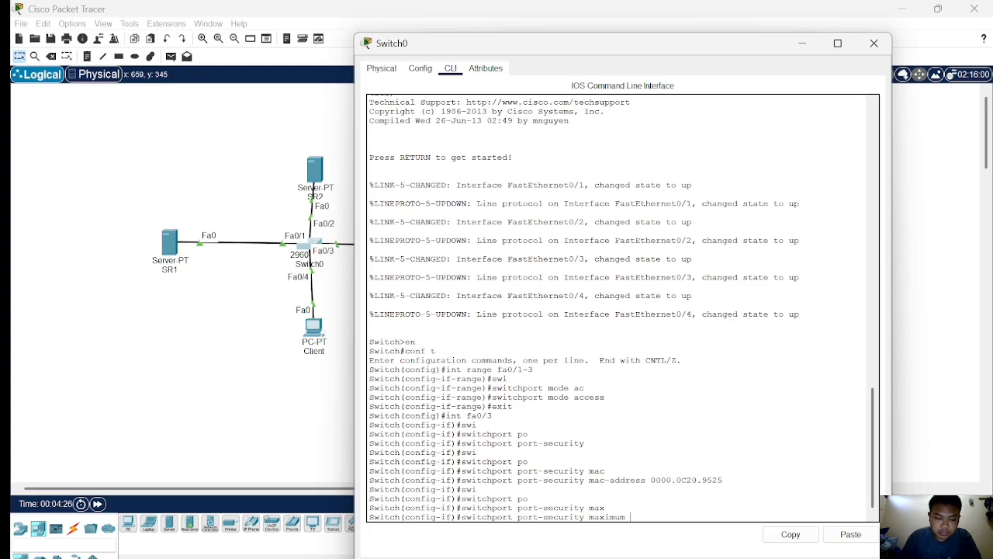
pyautogui.moveTo(669, 557)
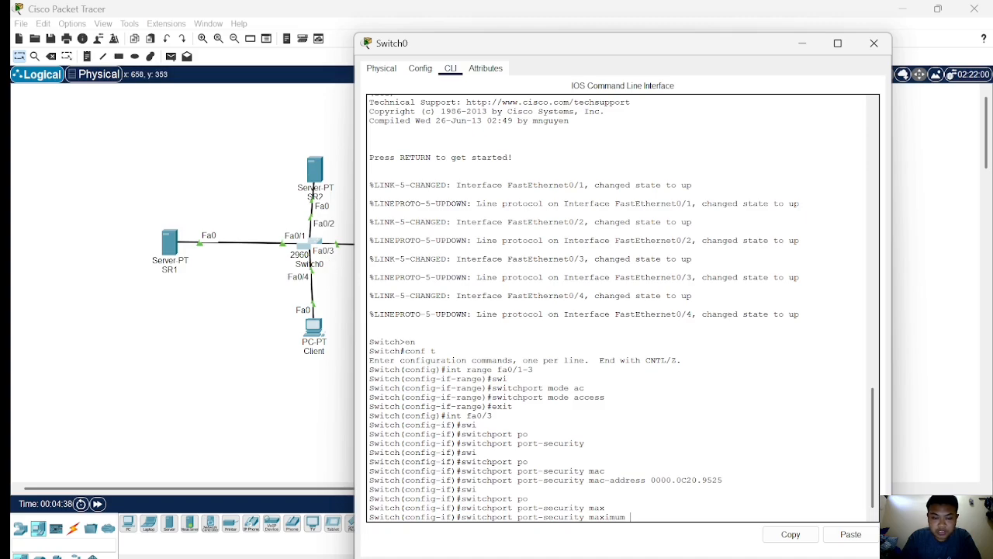
pyautogui.write('1')
pyautogui.press('Return')
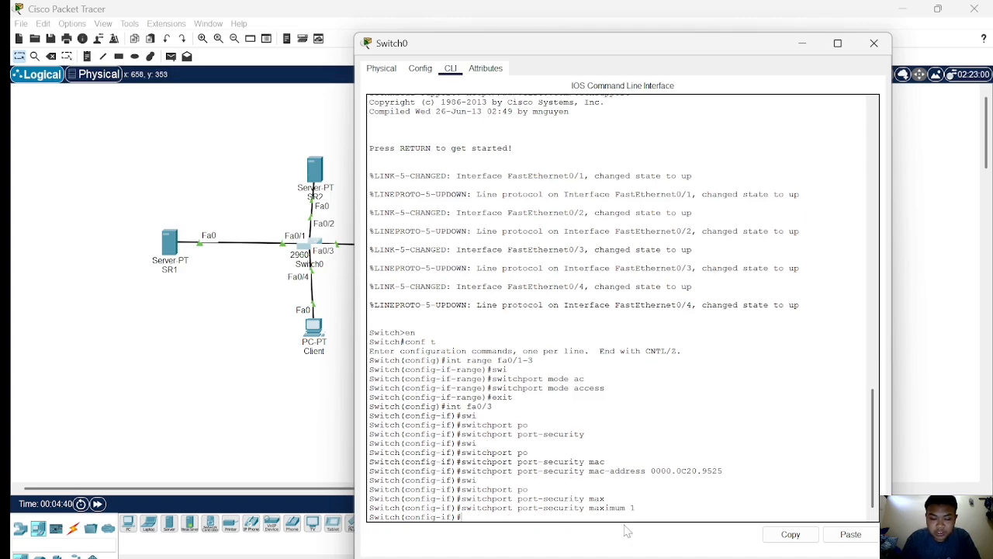
# Try to enter the port-security violation command on fa0/3.
pyautogui.write('swi')
pyautogui.press('Tab')
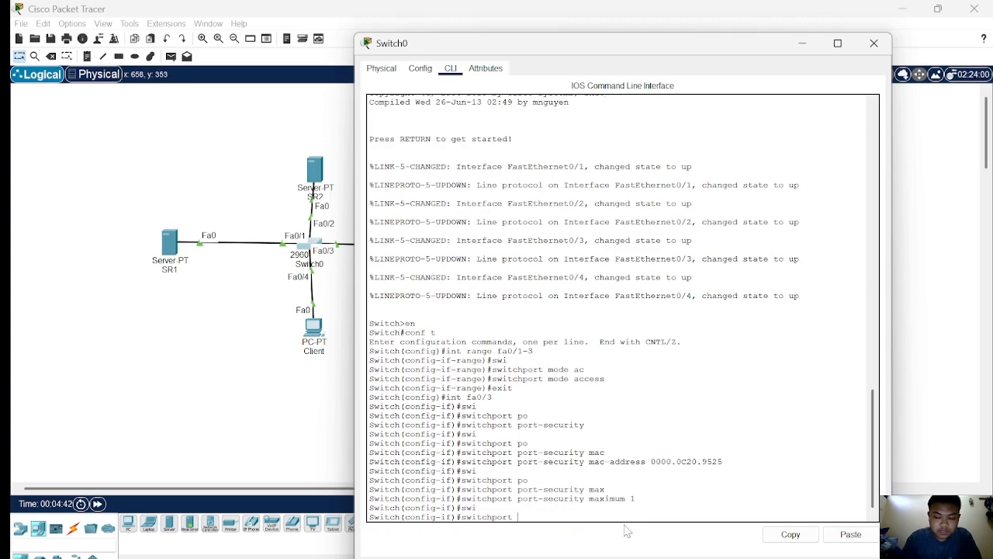
pyautogui.write('po')
pyautogui.press('Tab')
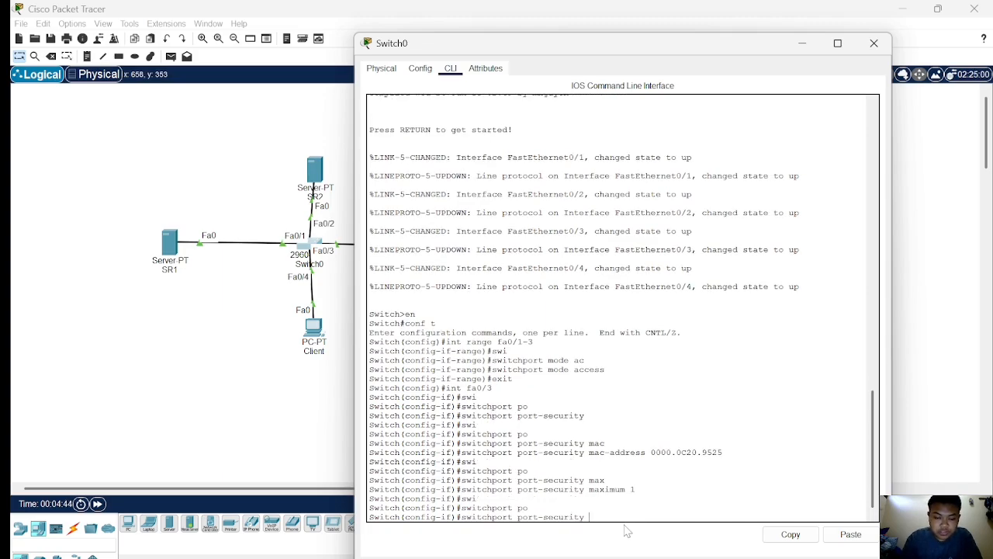
pyautogui.write('vi')
pyautogui.press('Return')
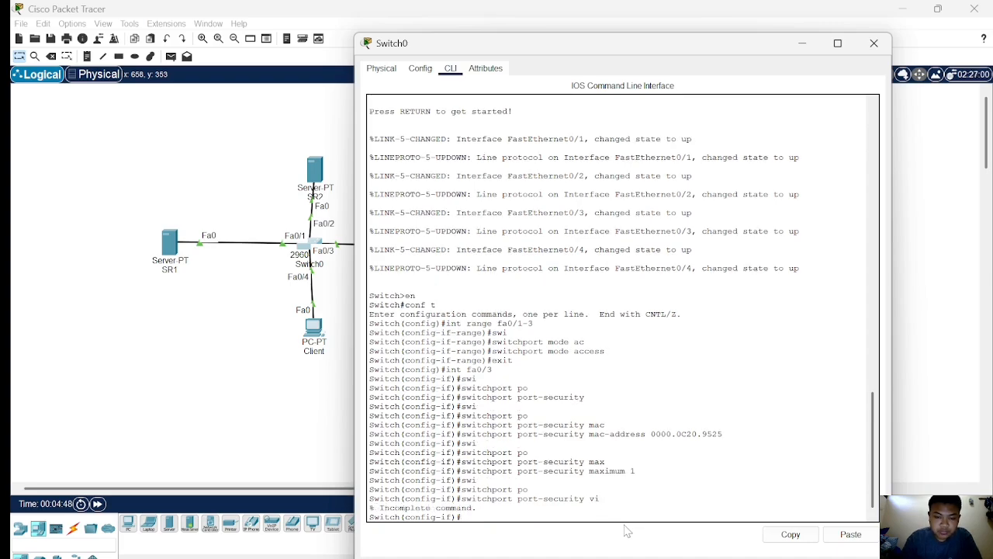
# Set the port-security violation mode on fa0/3 to shutdown.
pyautogui.write('swi')
pyautogui.press('Tab')
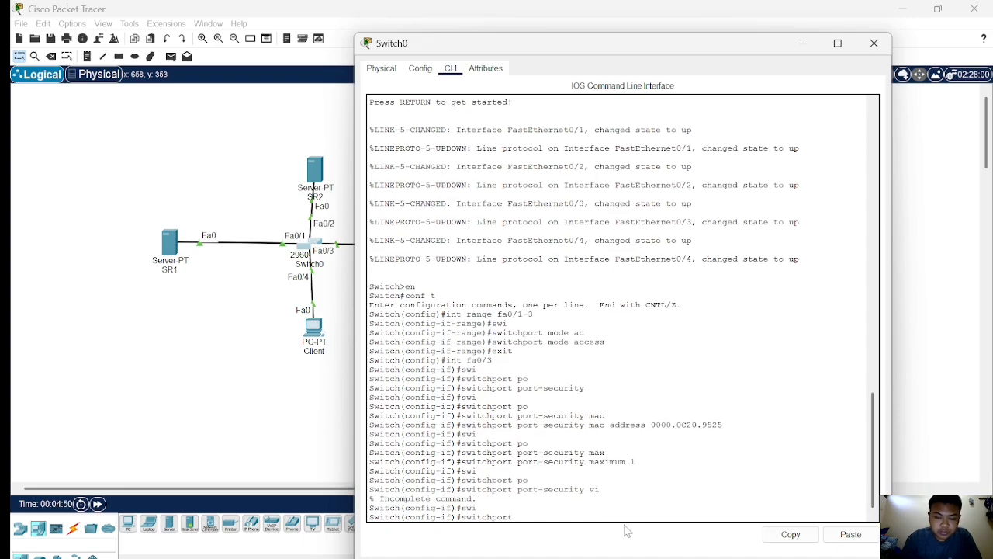
pyautogui.write('po')
pyautogui.press('Tab')
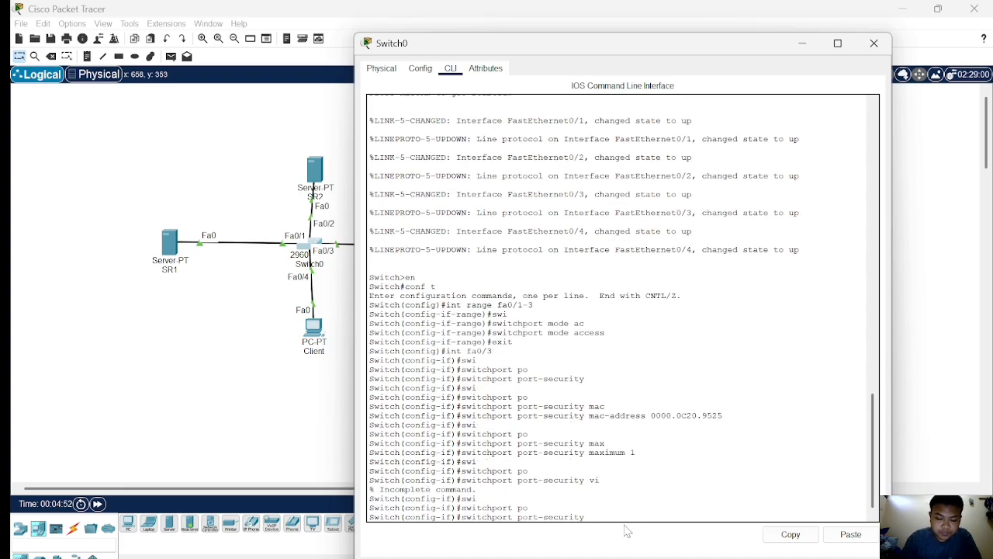
pyautogui.write('vio')
pyautogui.press('Tab')
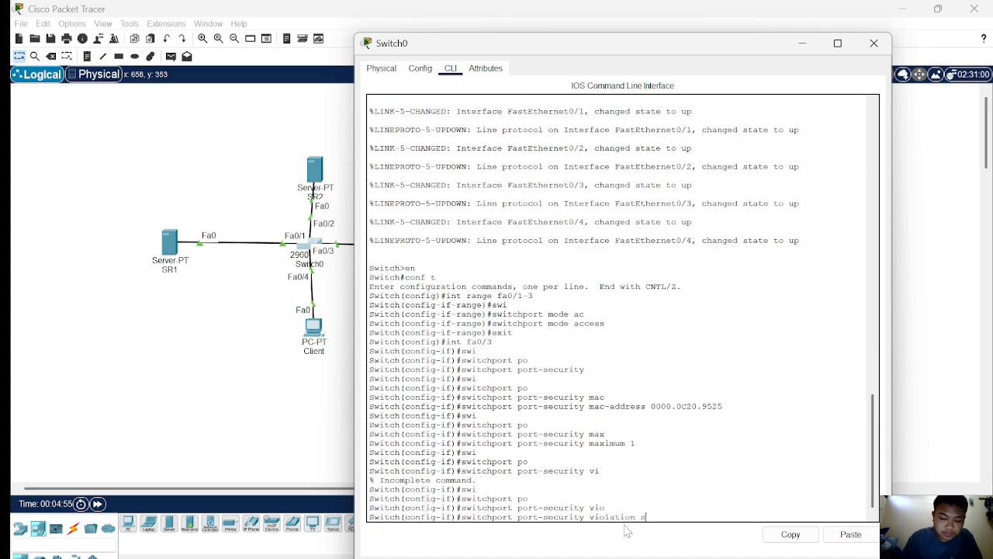
pyautogui.write('shutdown')
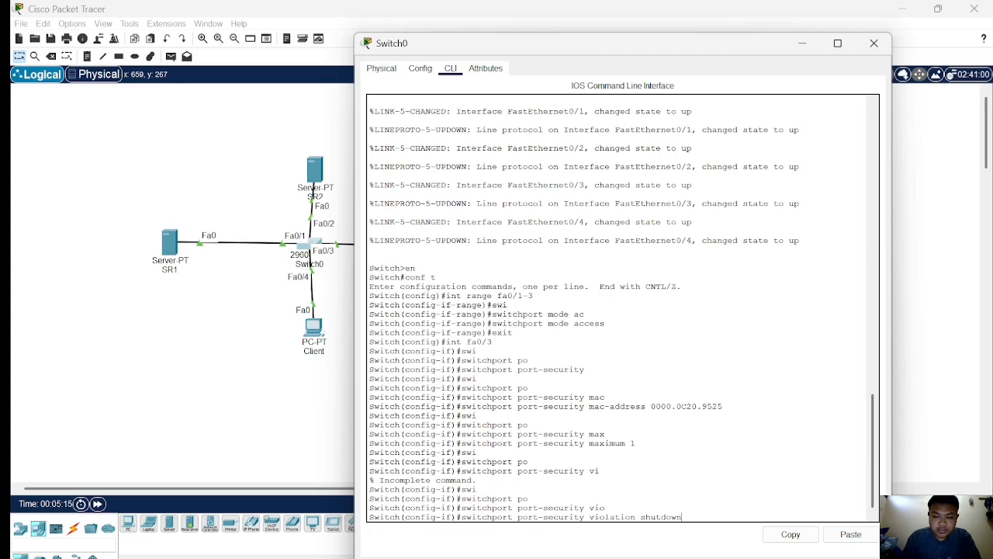
pyautogui.press('Return')
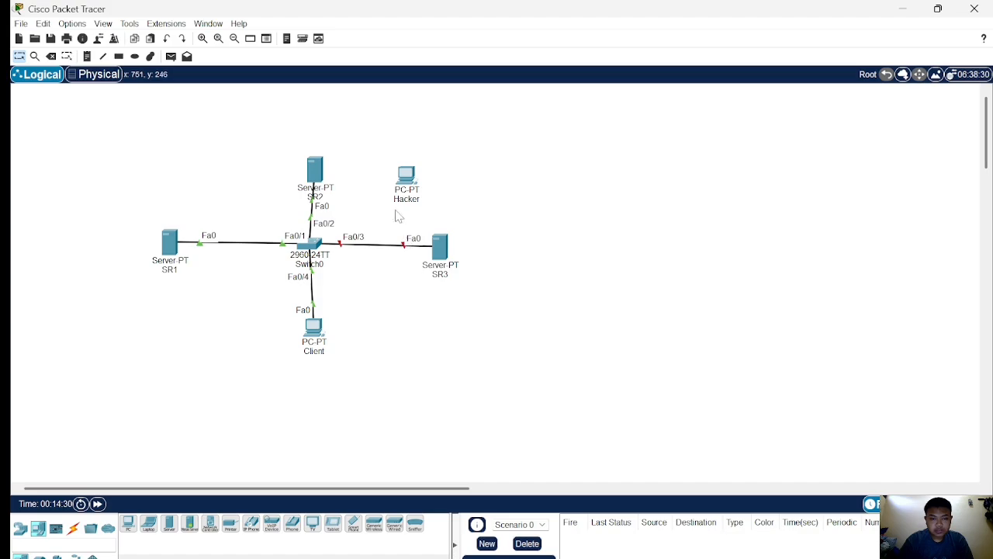
# Move the cable on switch port Fa0/3 from SR3 to the Hacker PC's Fa0 port.
pyautogui.click(403, 244)
pyautogui.click(404, 176)
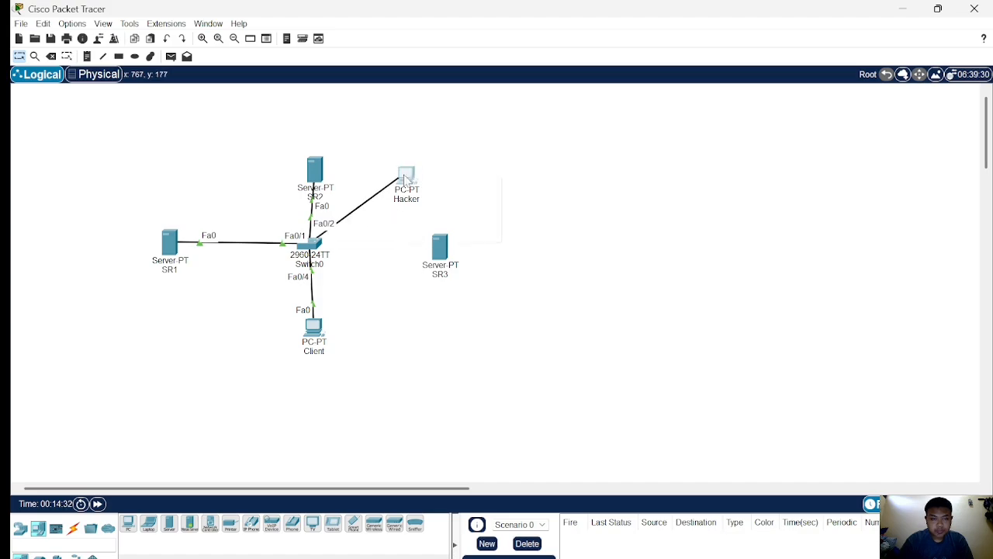
pyautogui.click(433, 232)
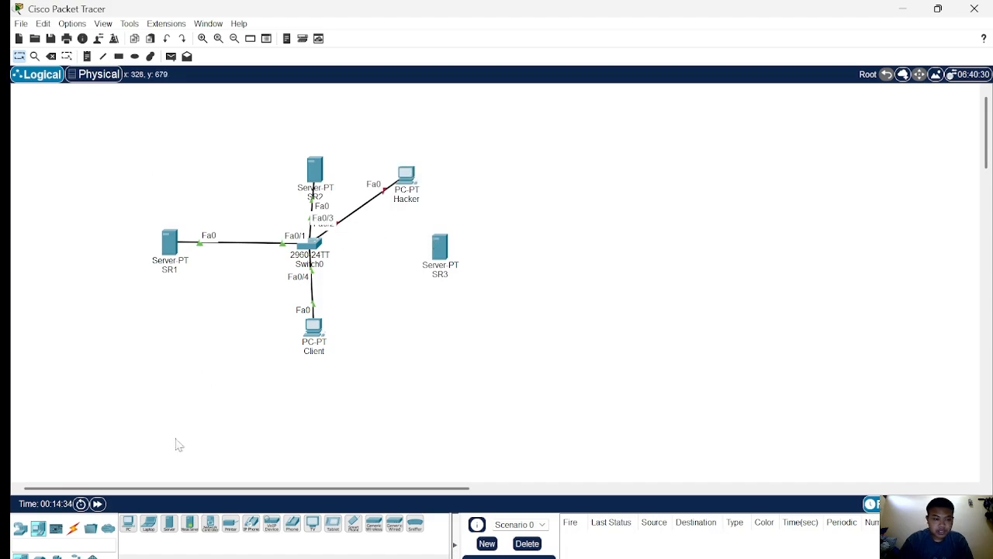
# Fast-forward the simulation time and send a simple PDU from the Hacker PC to the Client.
pyautogui.click(97, 503)
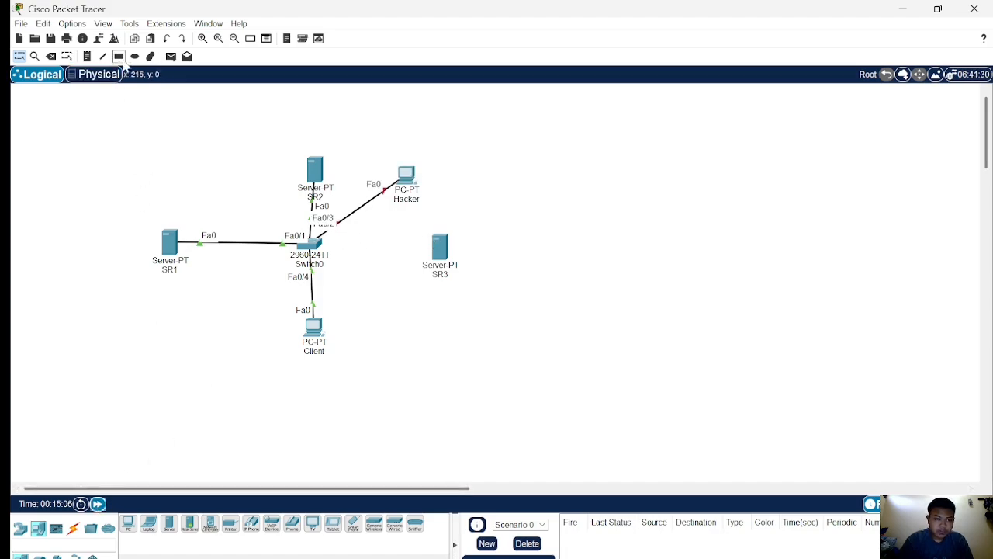
pyautogui.click(171, 57)
pyautogui.click(406, 175)
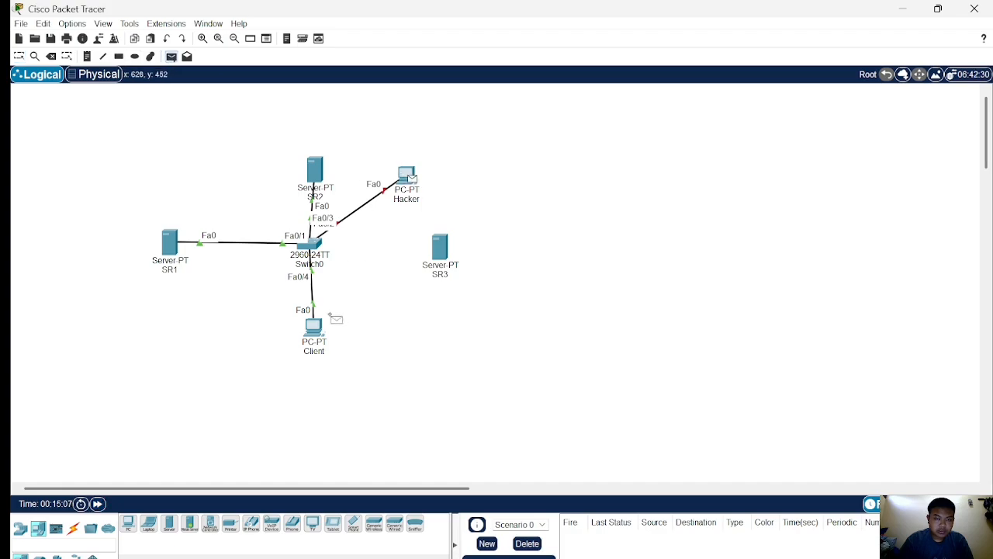
pyautogui.click(324, 335)
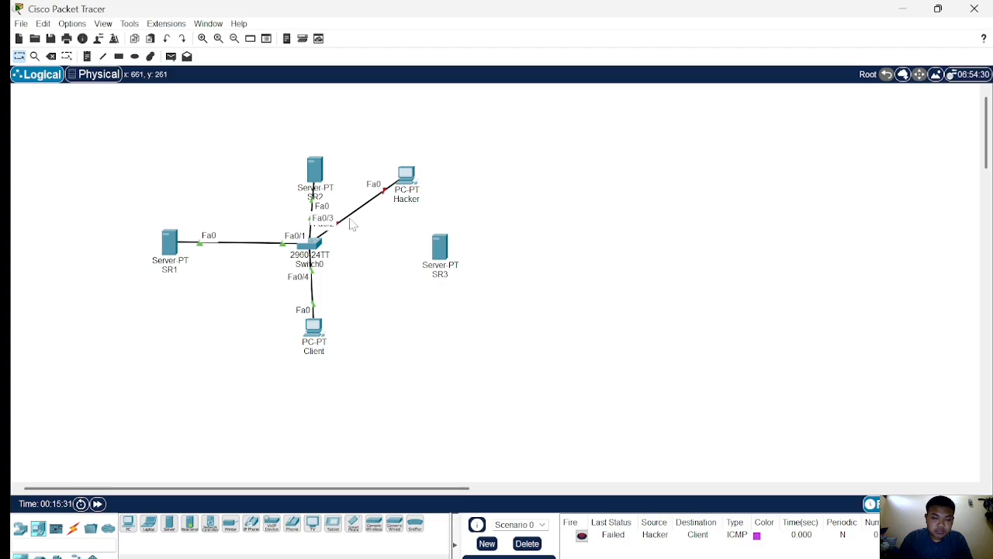
# Move the Fa0/3 cable from the Hacker PC back to SR3's FastEthernet0 port.
pyautogui.moveTo(321, 343)
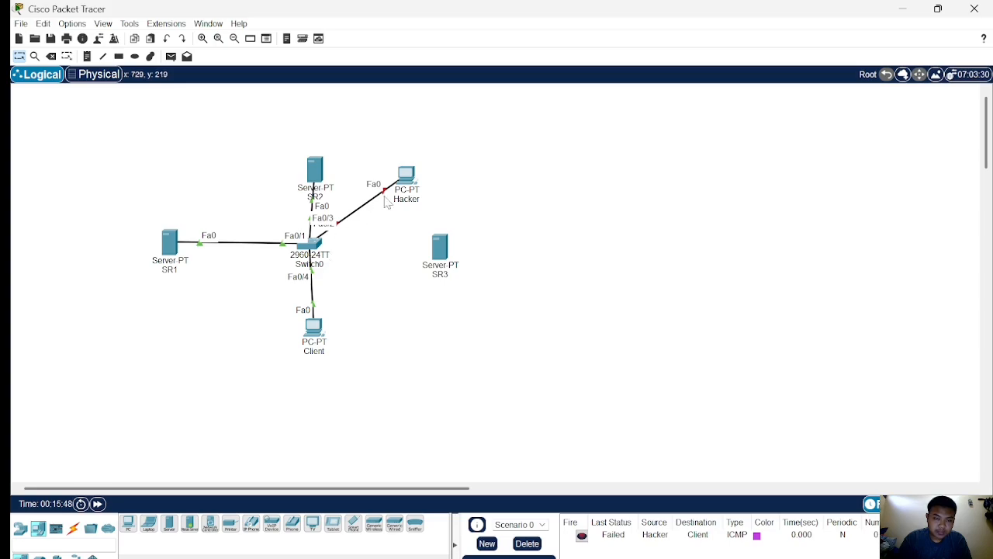
pyautogui.moveTo(384, 192); pyautogui.dragTo(439, 252)
pyautogui.click(438, 252)
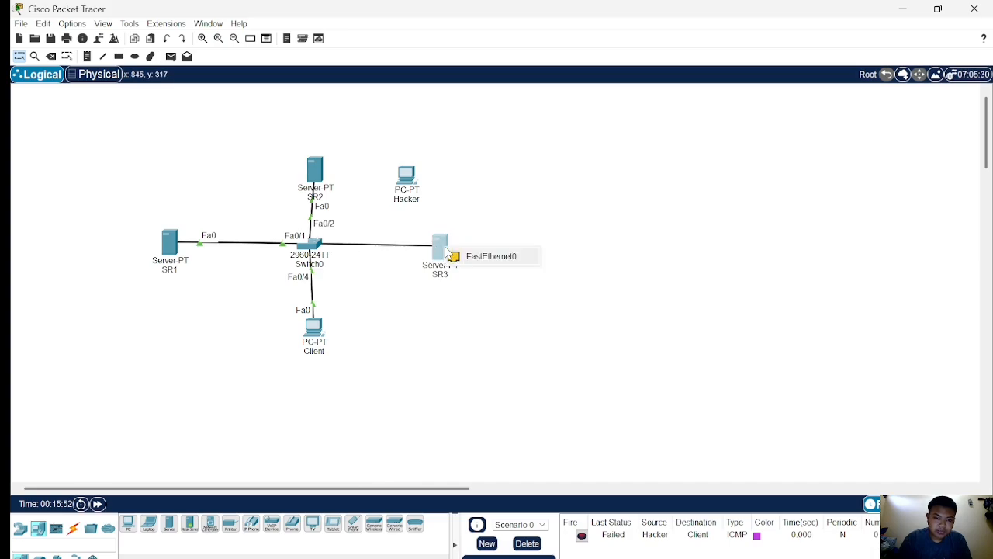
pyautogui.click(466, 256)
# In the switch CLI, enter configuration mode and restart interface fa0/3 with shutdown followed by no shutdown.
pyautogui.click(314, 250)
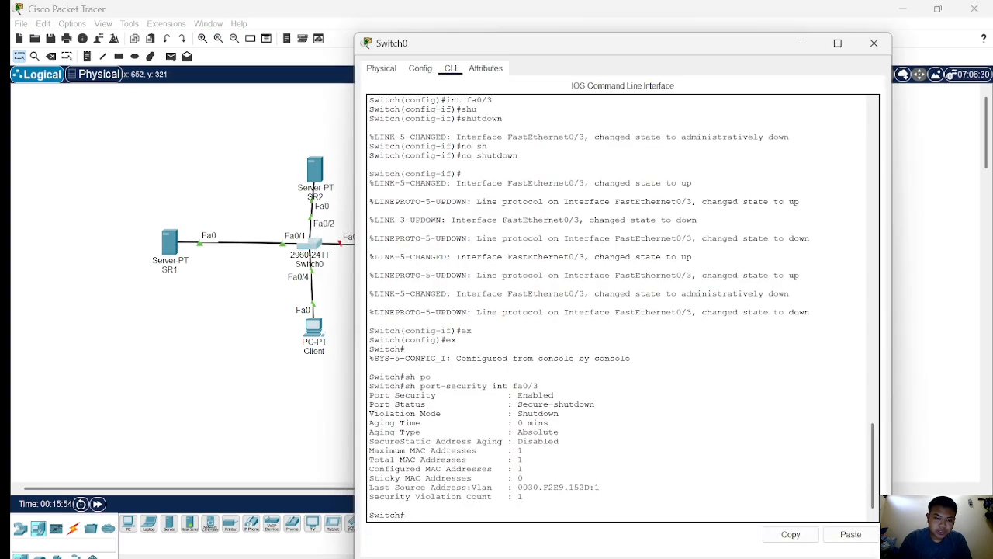
pyautogui.write('conf')
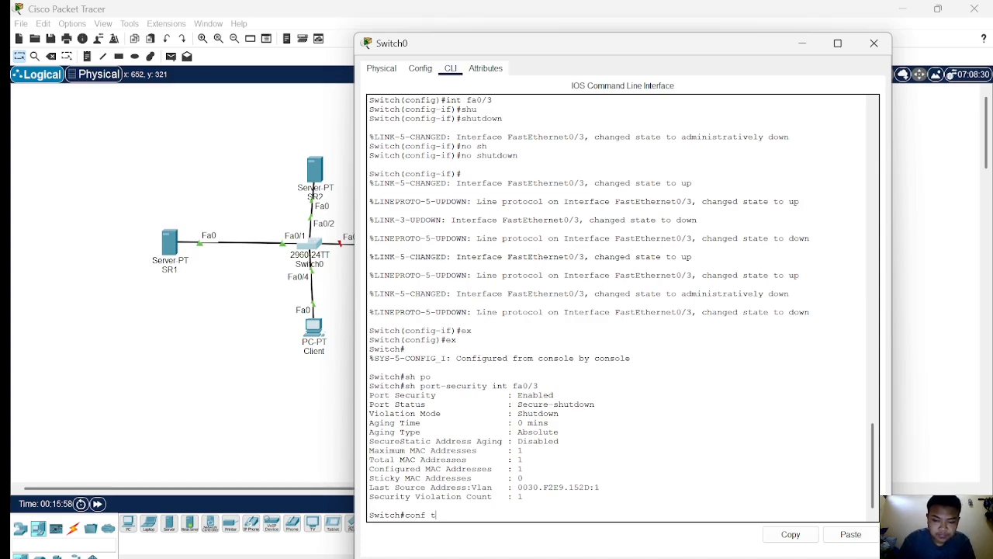
pyautogui.write(' t')
pyautogui.press('Return')
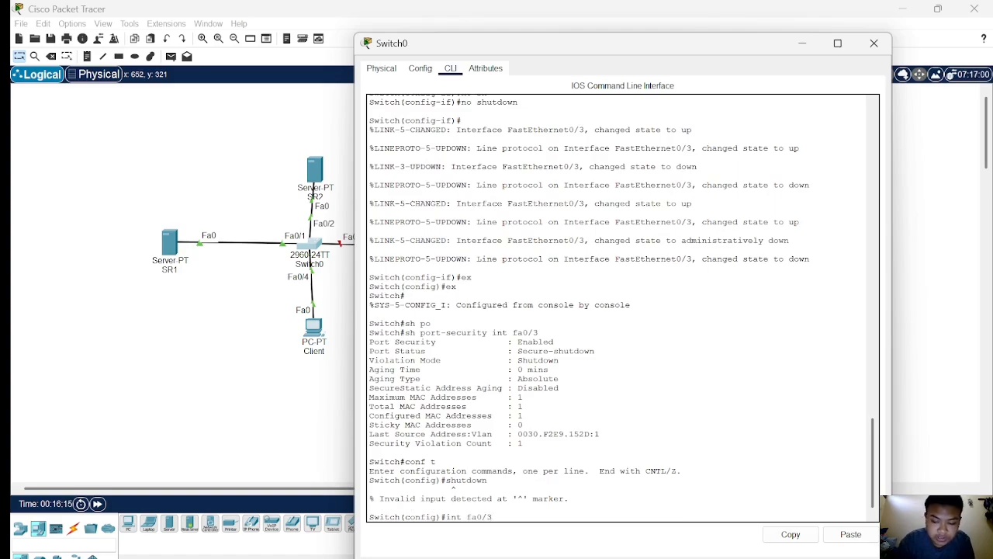
pyautogui.press('Return')
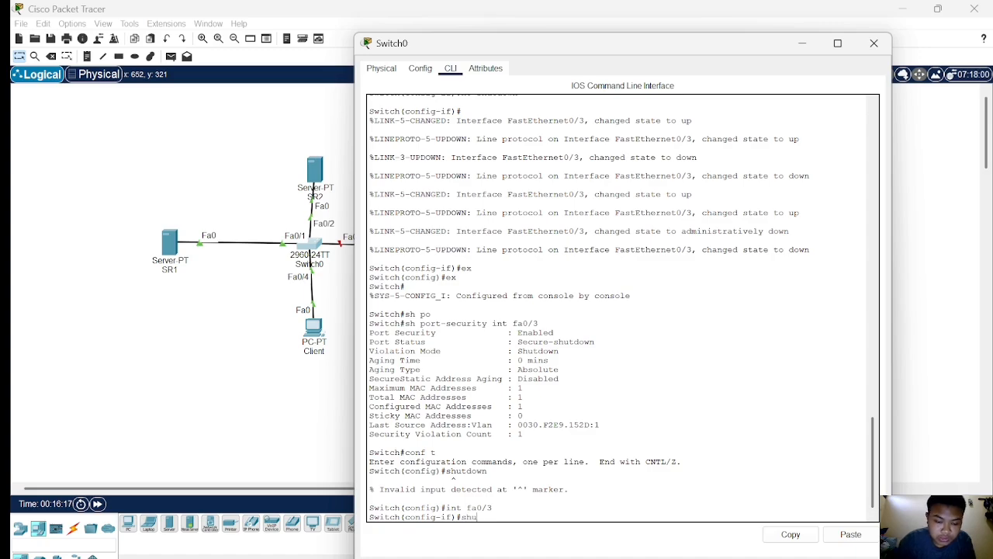
pyautogui.write('shut')
pyautogui.press('Tab')
pyautogui.press('Return')
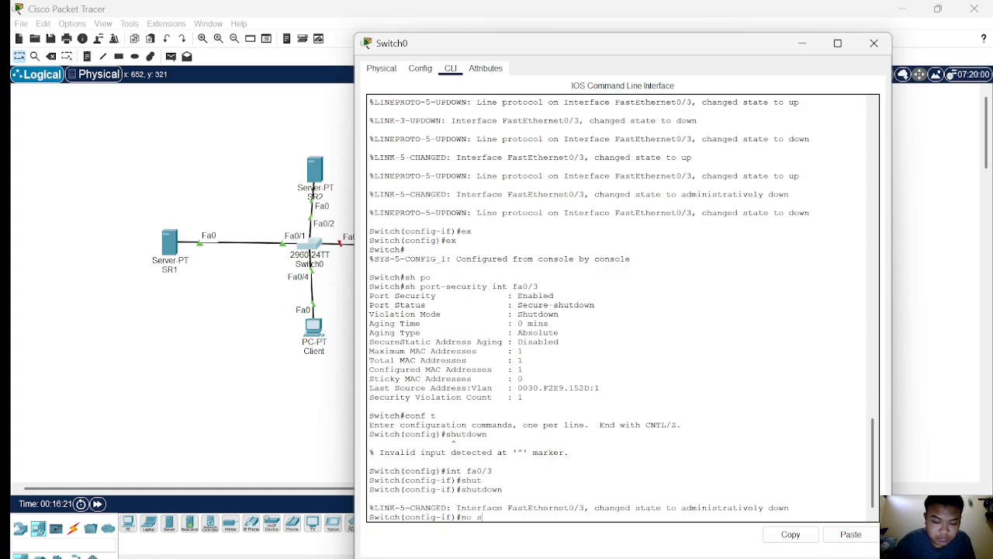
pyautogui.write('no shutdown')
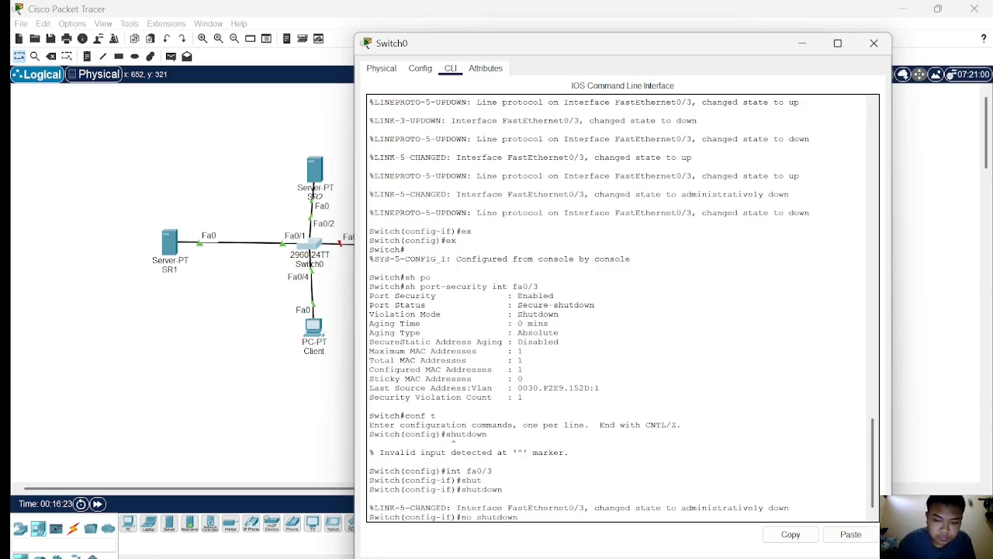
pyautogui.press('Return')
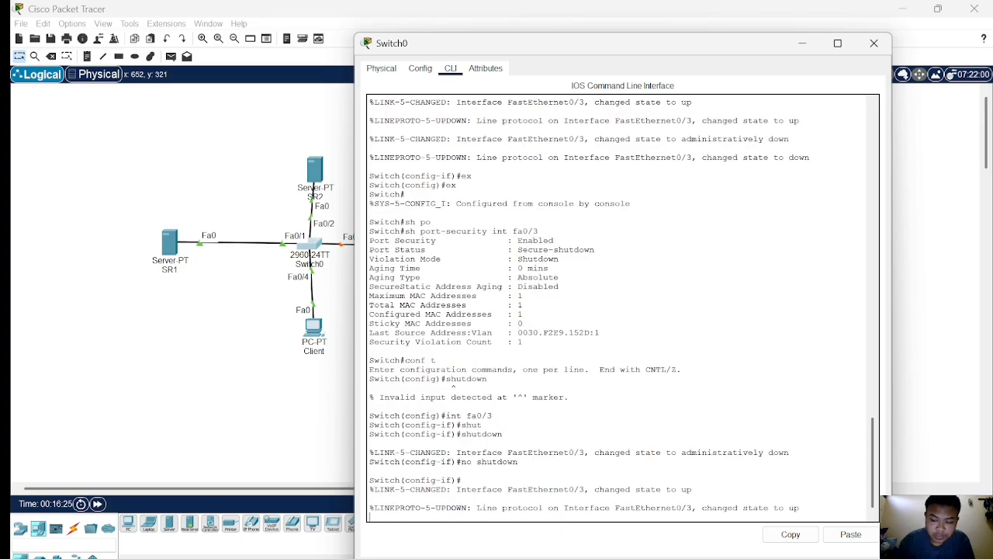
pyautogui.press('Return')
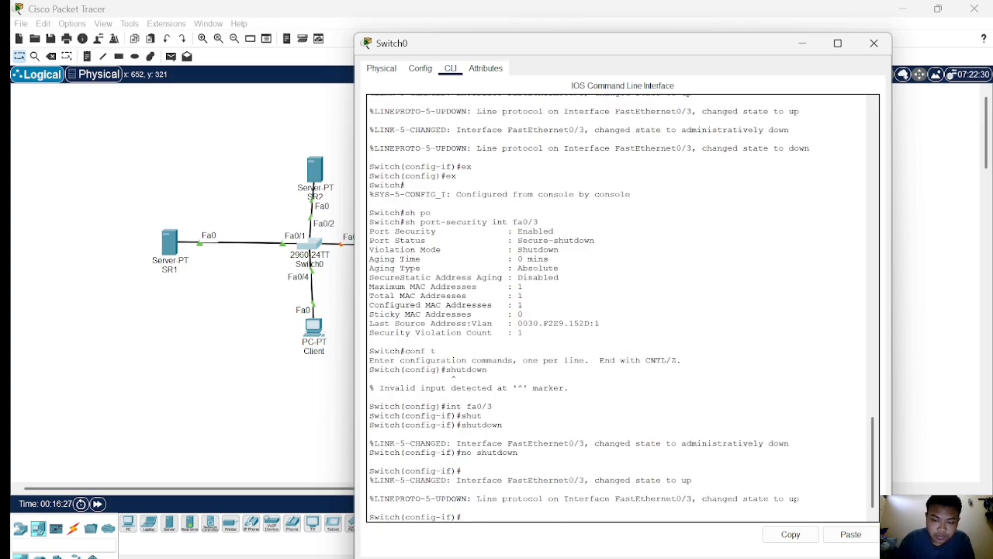
# Reconnect the Fa0/3 cable from SR3 to the Hacker PC's FastEthernet0 port.
pyautogui.click(214, 378)
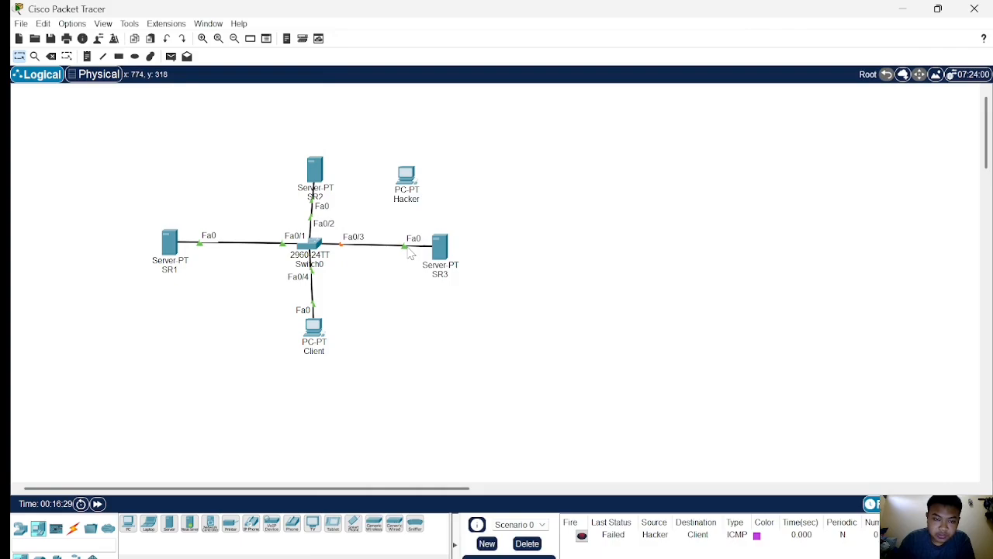
pyautogui.moveTo(408, 249); pyautogui.dragTo(405, 176)
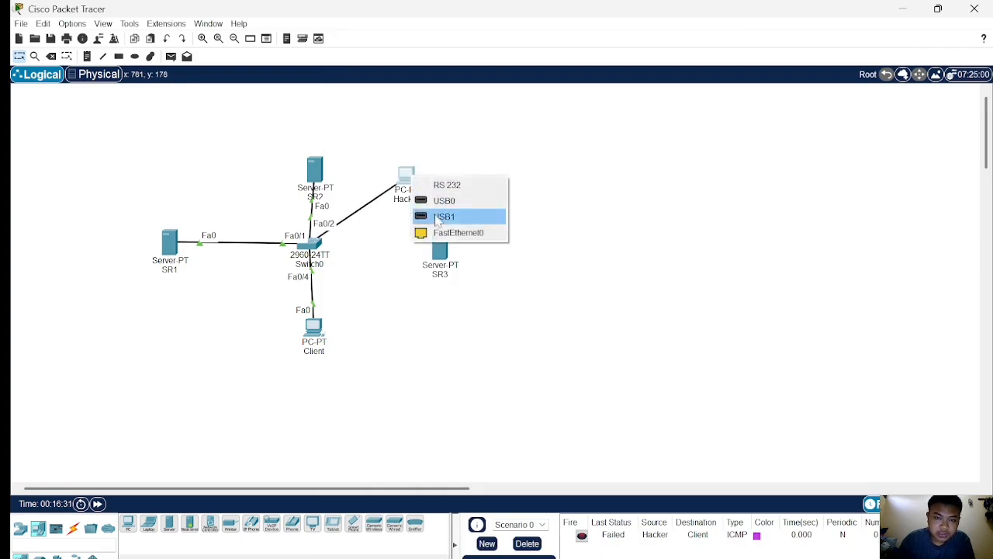
pyautogui.click(454, 232)
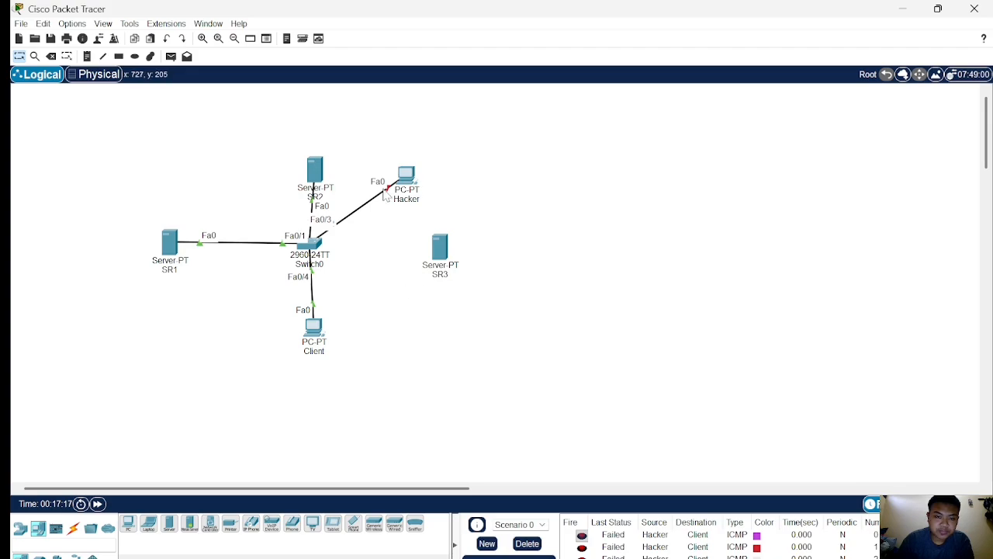
# Move the Fa0/3 cable from the Hacker PC back to SR3's FastEthernet0 port.
pyautogui.moveTo(385, 193); pyautogui.dragTo(432, 245)
pyautogui.click(433, 246)
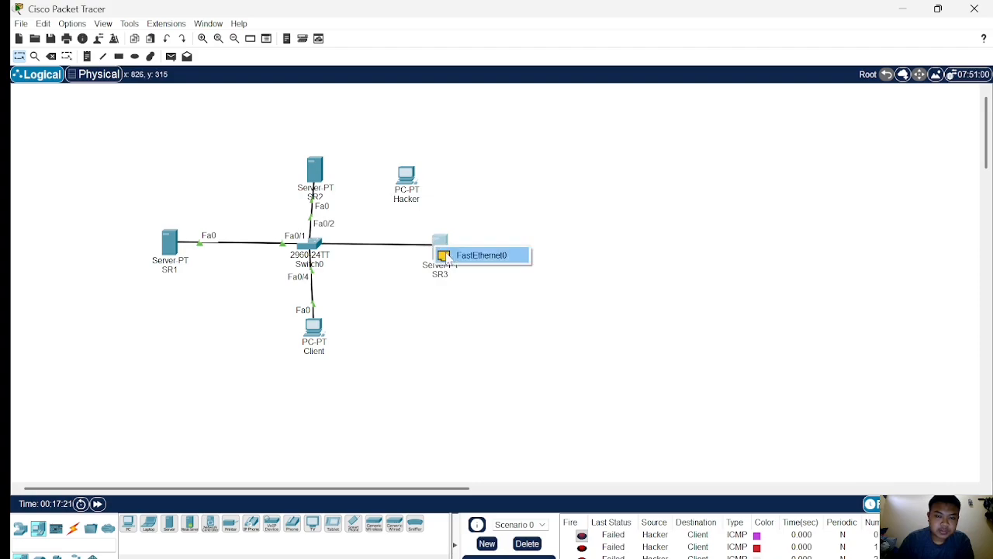
pyautogui.click(473, 253)
# Exit configuration mode on the switch and display the port-security status of interface fa0/3.
pyautogui.click(316, 245)
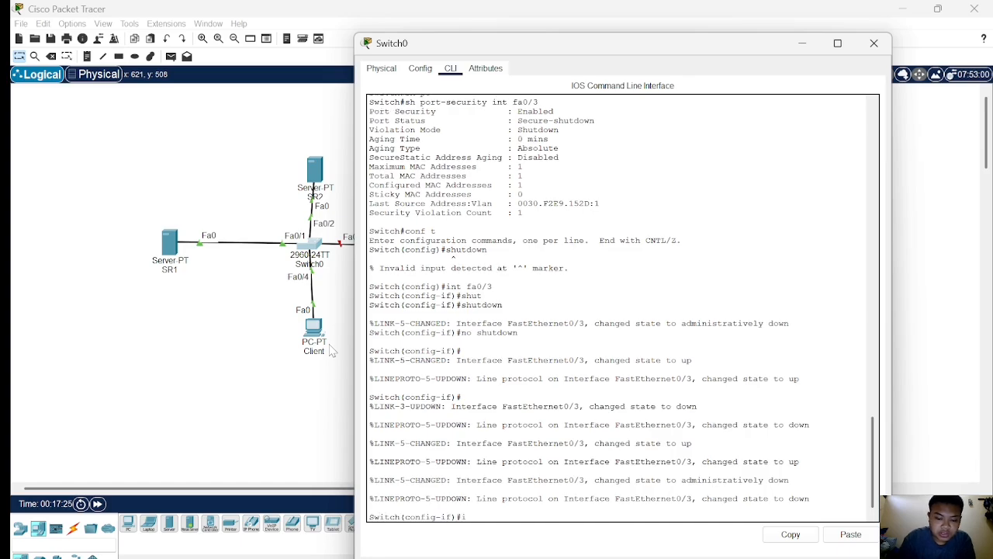
pyautogui.write('ex')
pyautogui.press('Return')
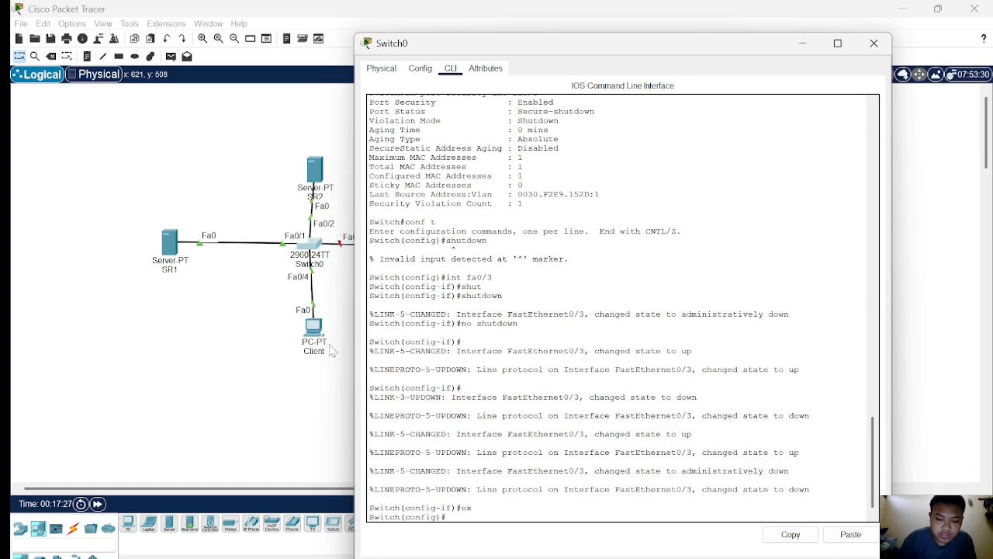
pyautogui.write('ex')
pyautogui.press('Return')
pyautogui.press('Return')
pyautogui.write('sh')
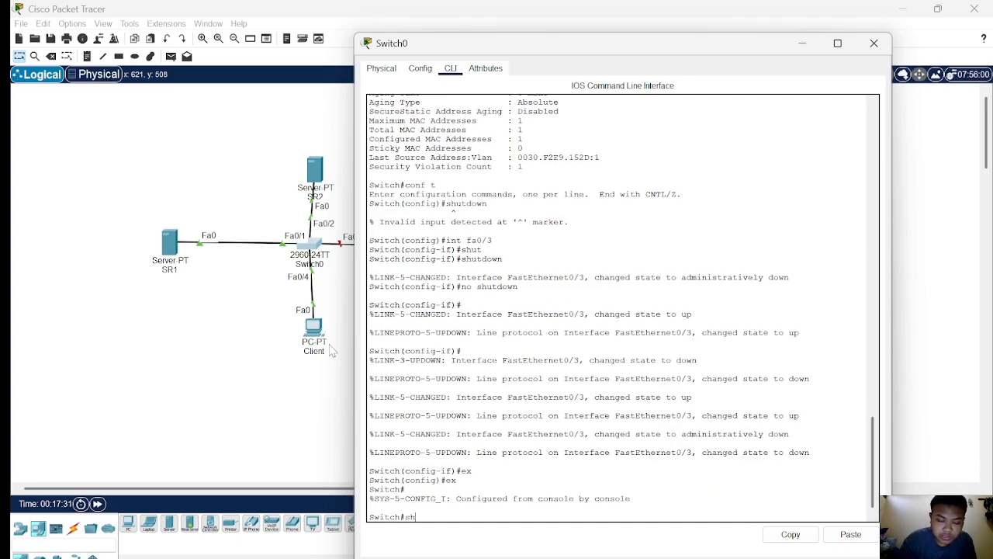
pyautogui.write(' p')
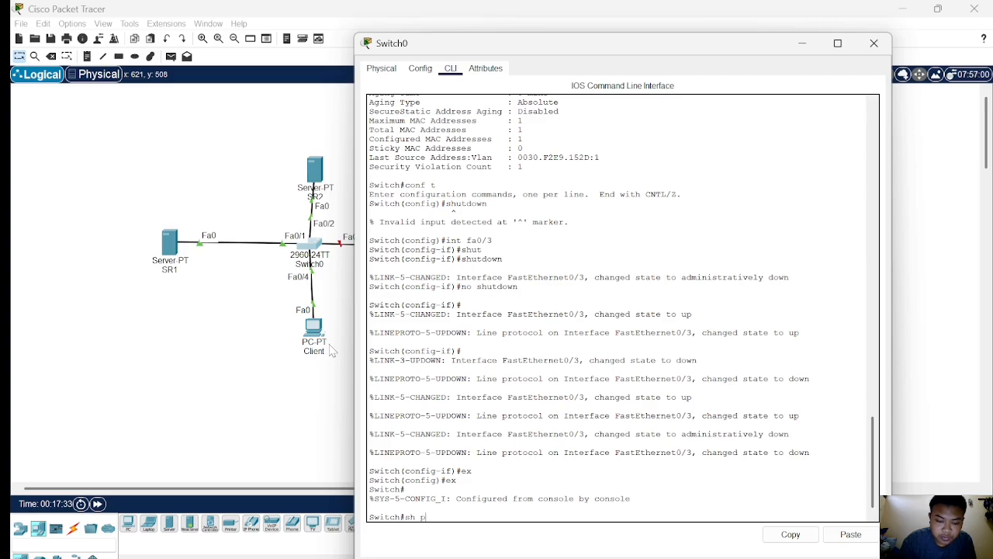
pyautogui.write('o')
pyautogui.press('Tab')
pyautogui.write('in')
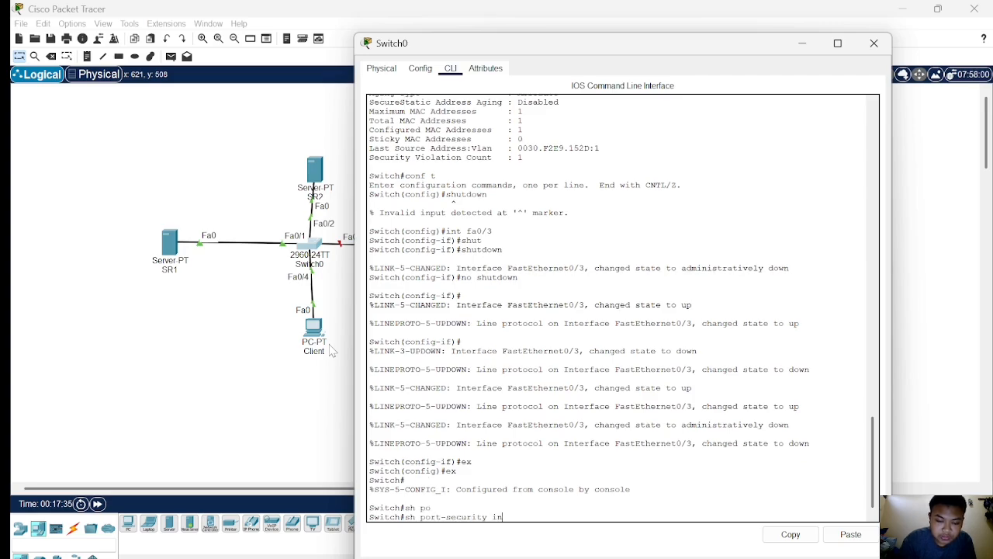
pyautogui.write('t fa0/3')
pyautogui.press('Return')
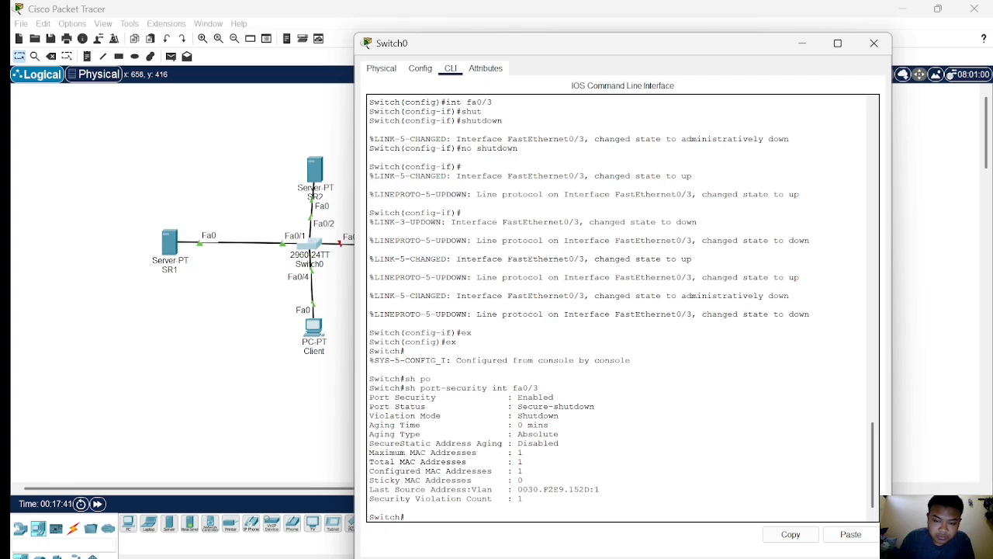
# Open the Hacker PC's FastEthernet0 configuration to check its MAC address.
pyautogui.click(284, 412)
pyautogui.click(407, 185)
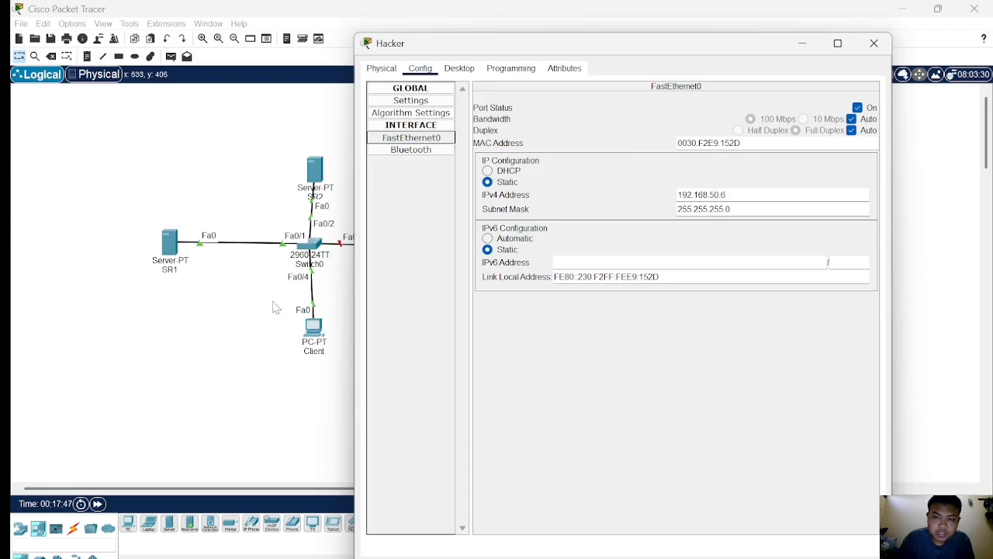
pyautogui.click(227, 328)
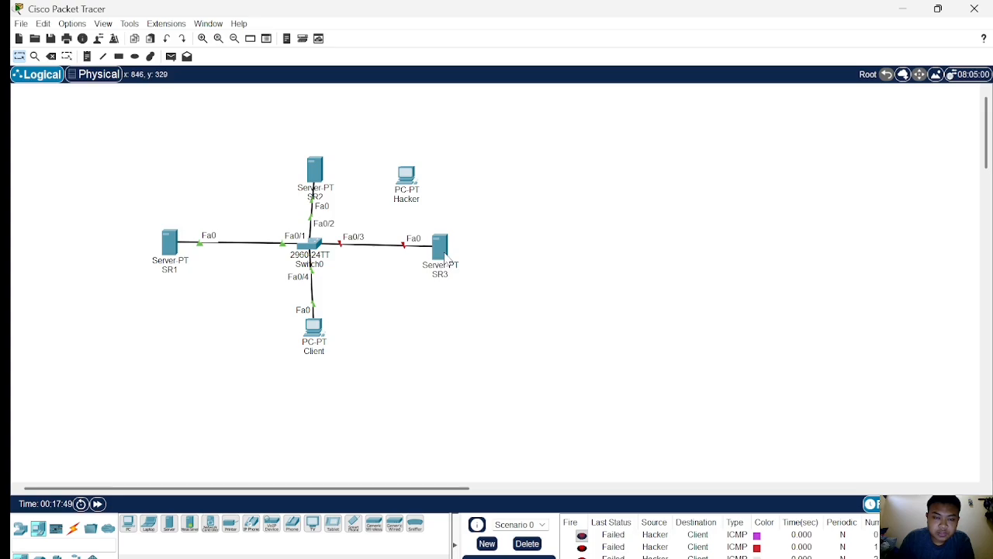
# Re-enable switch interface fa0/3 by entering configuration mode and issuing shutdown then no shutdown.
pyautogui.click(320, 244)
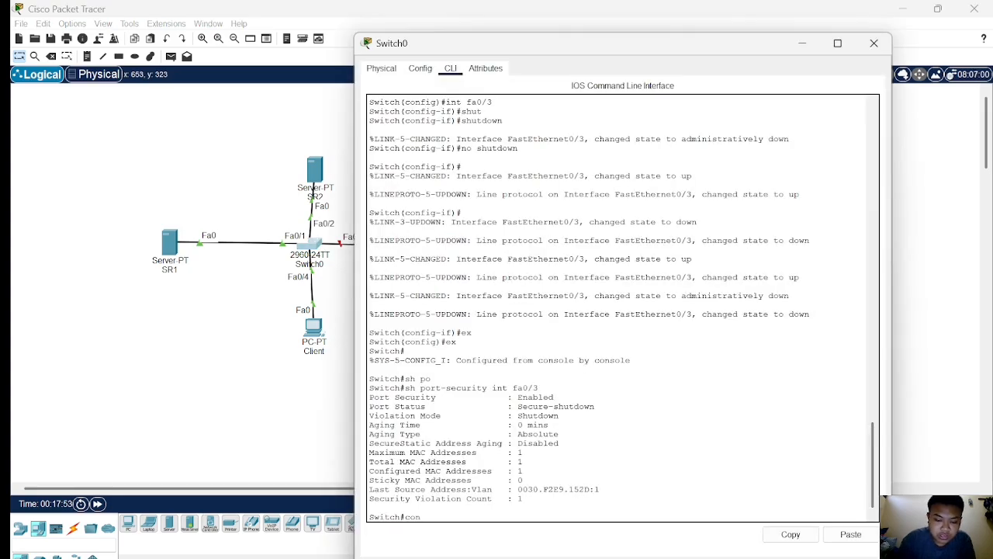
pyautogui.write('conf t')
pyautogui.press('Return')
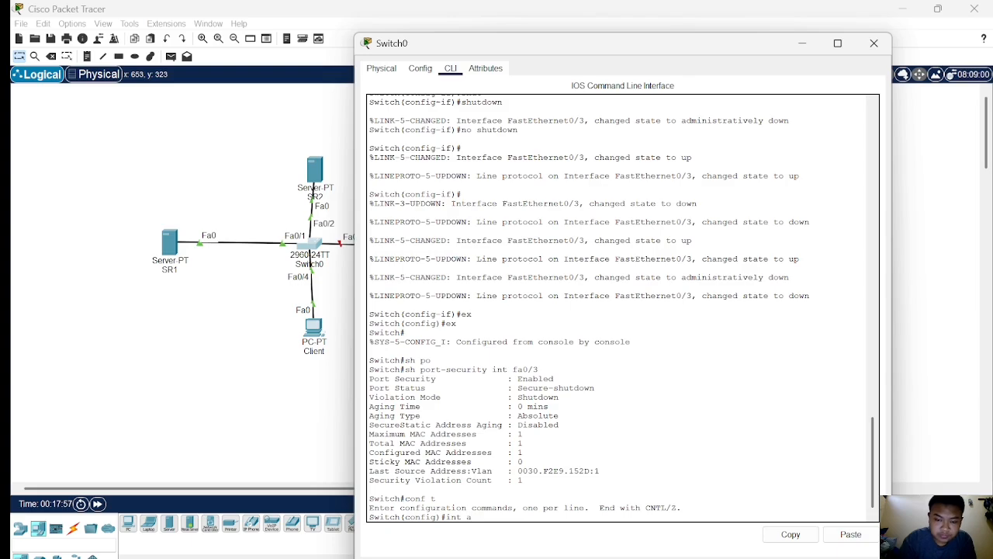
pyautogui.write('int fa0/')
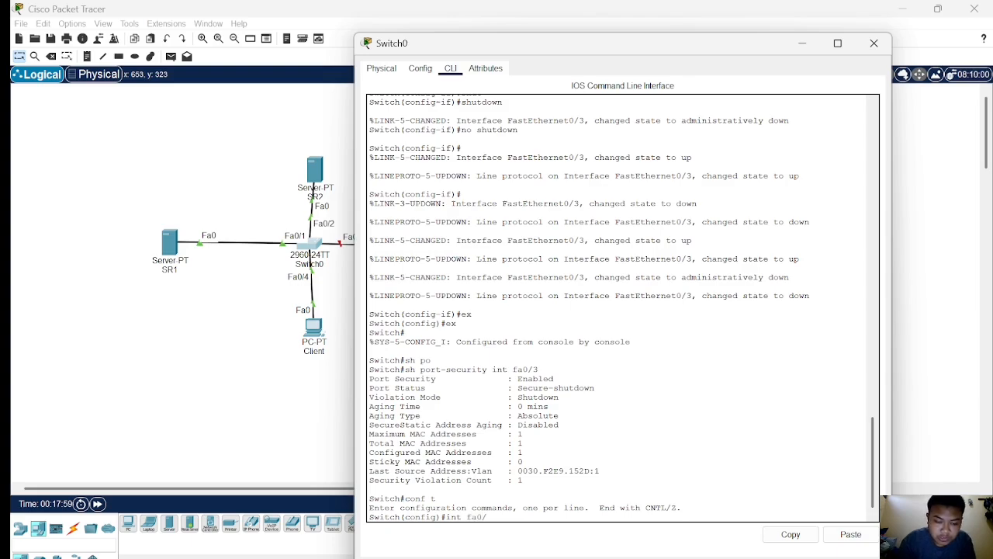
pyautogui.write('3')
pyautogui.press('Return')
pyautogui.write('s')
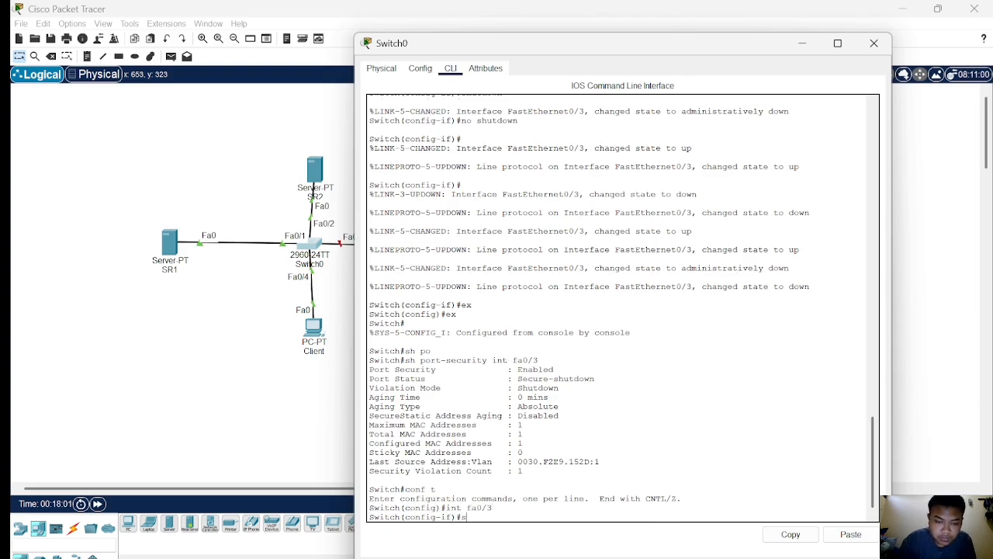
pyautogui.write('hu')
pyautogui.press('Tab')
pyautogui.press('Return')
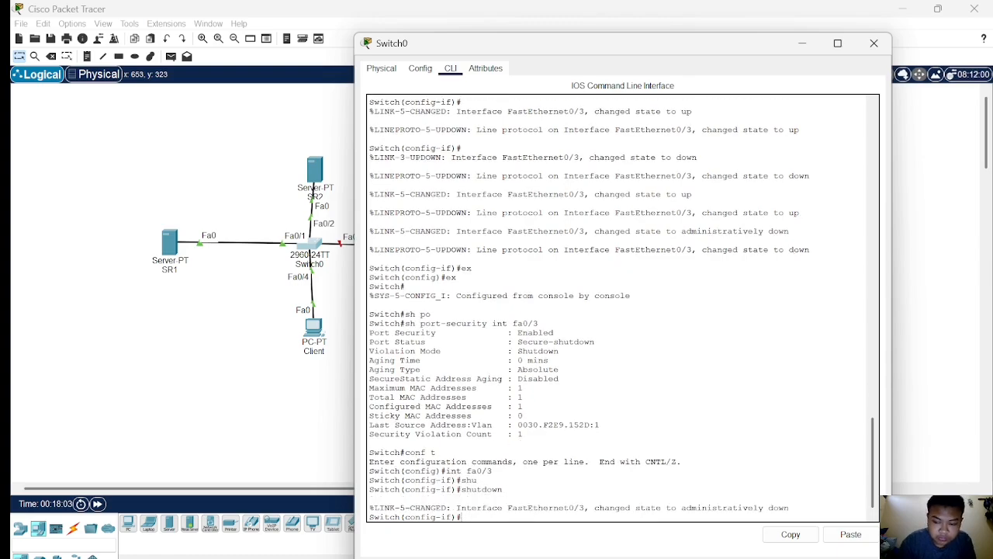
pyautogui.write('no shu')
pyautogui.press('Tab')
pyautogui.press('Return')
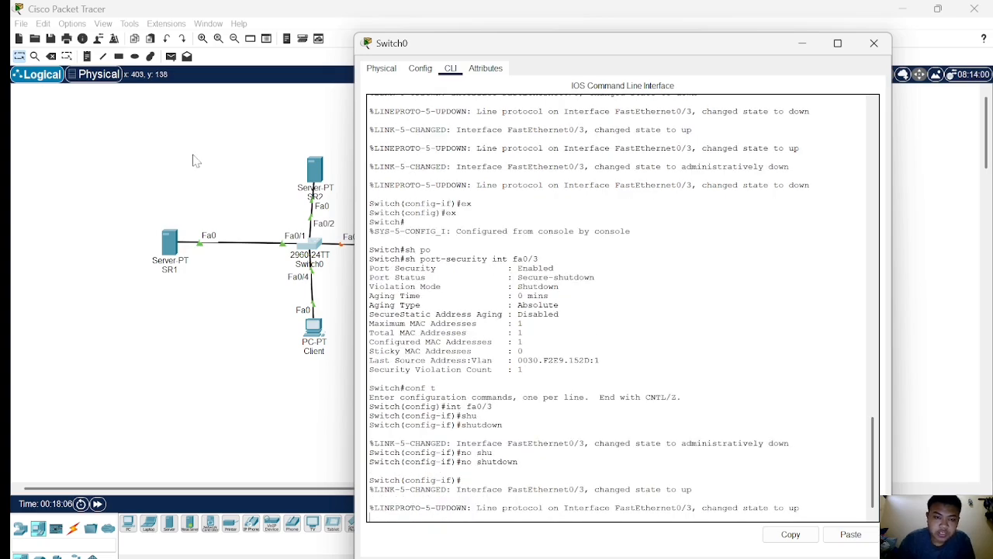
pyautogui.click(195, 295)
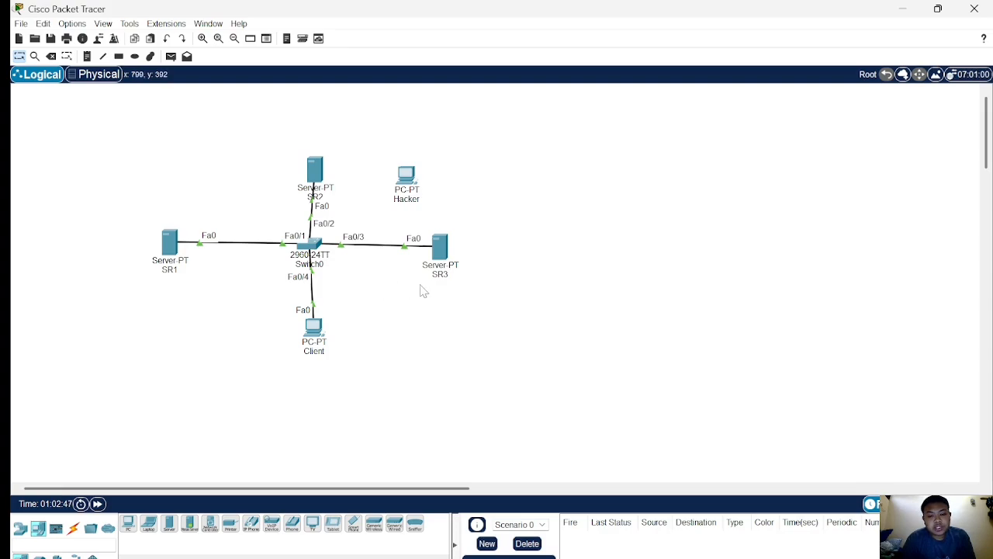
# Open the switch CLI and scroll through the output history for interface fa0/3.
pyautogui.click(318, 246)
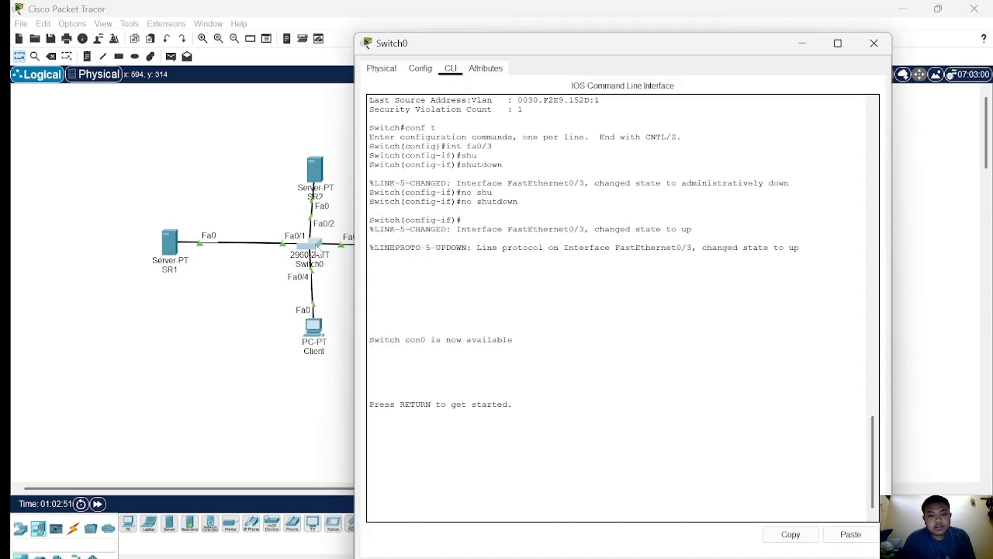
pyautogui.scroll(12, 622, 308)
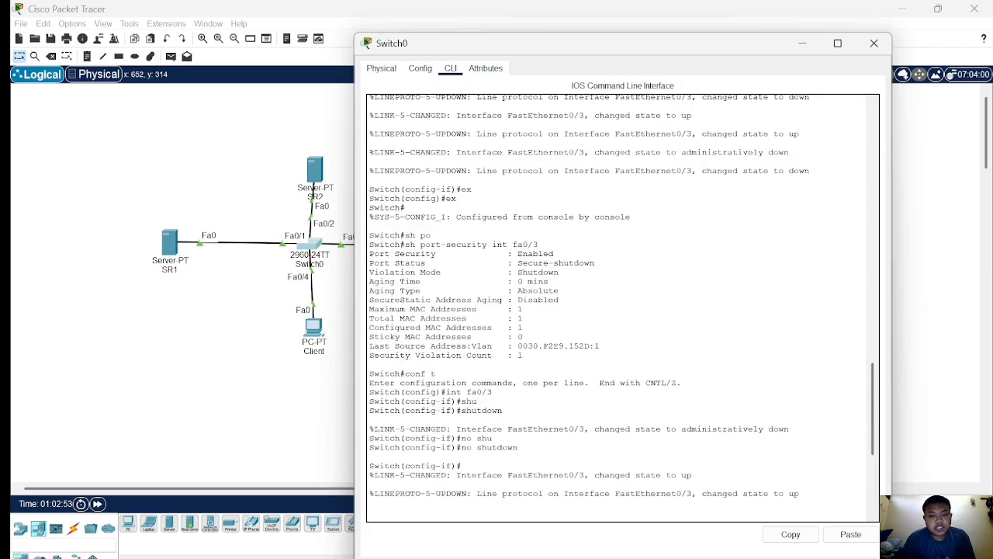
pyautogui.scroll(-10, 622, 308)
pyautogui.scroll(14, 622, 308)
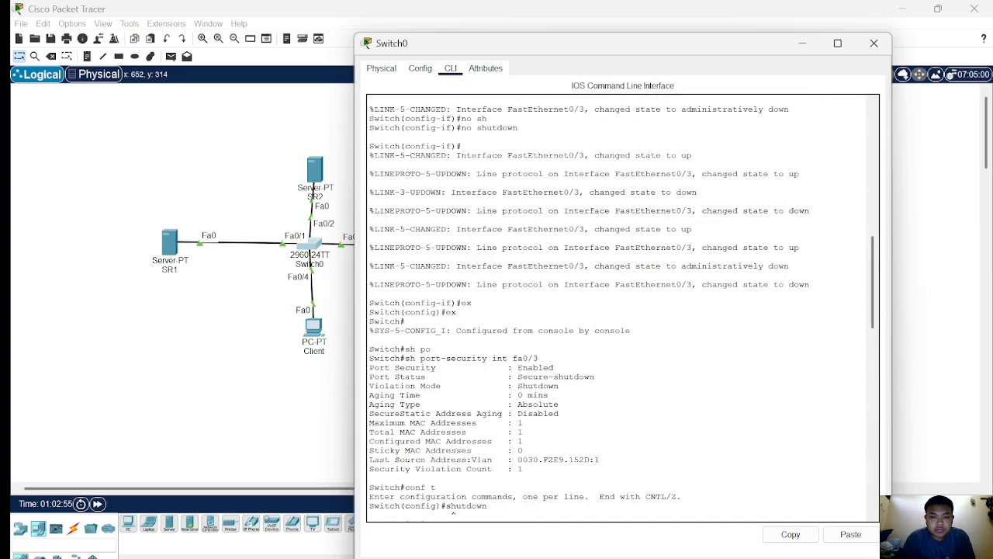
# Scroll through the switch CLI history and highlight the fa0/3 mac-address port-security command.
pyautogui.scroll(12, 623, 308)
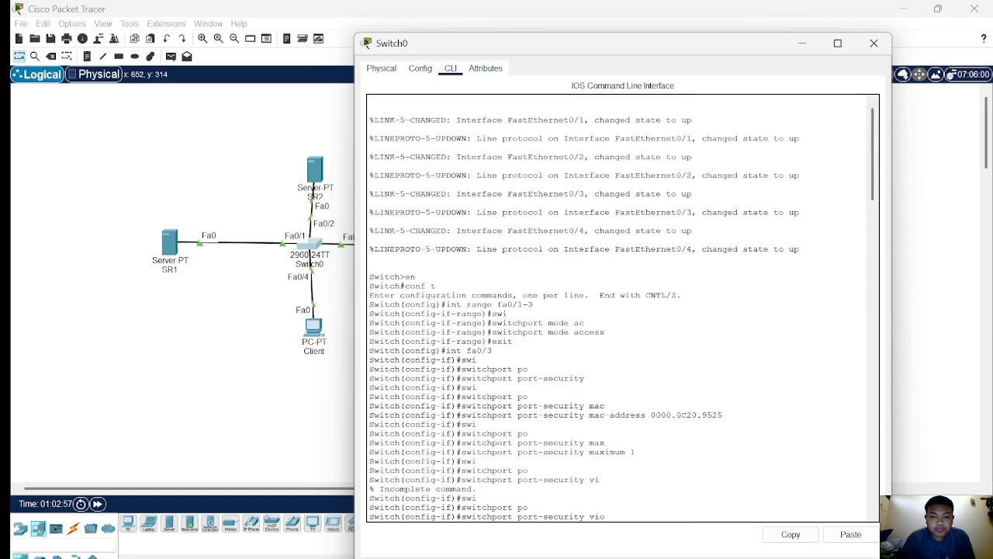
pyautogui.scroll(-6, 622, 308)
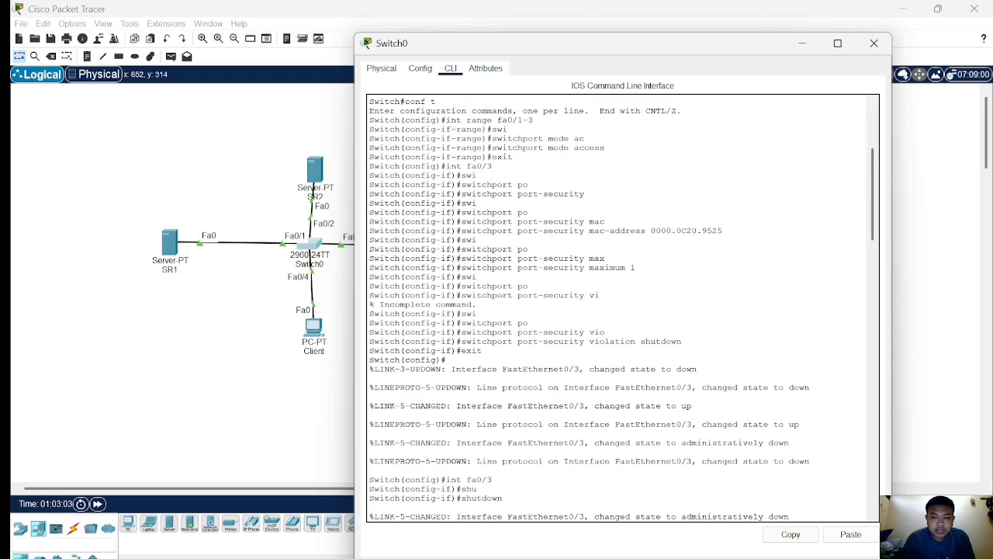
pyautogui.moveTo(589, 231); pyautogui.dragTo(722, 230)
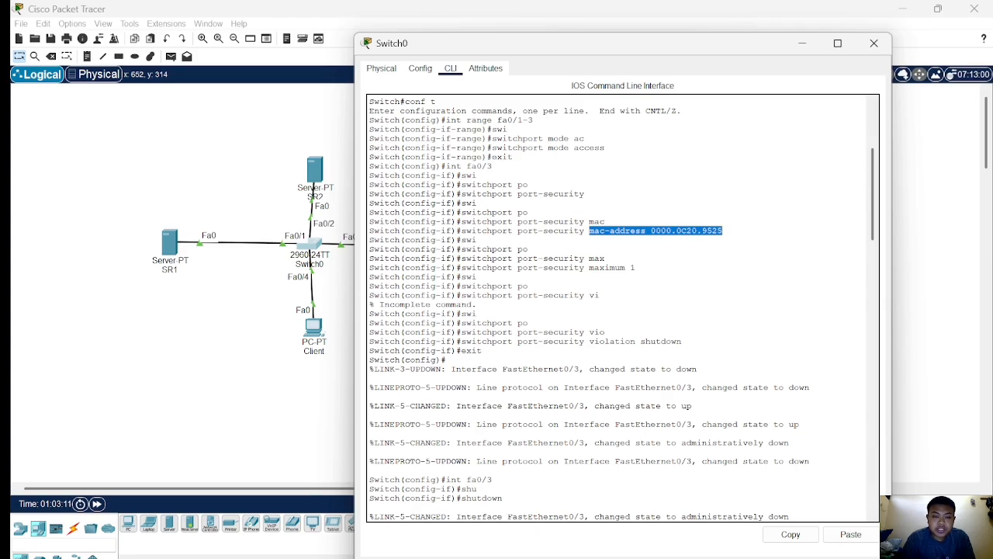
pyautogui.scroll(-1, 622, 308)
pyautogui.scroll(-2, 623, 308)
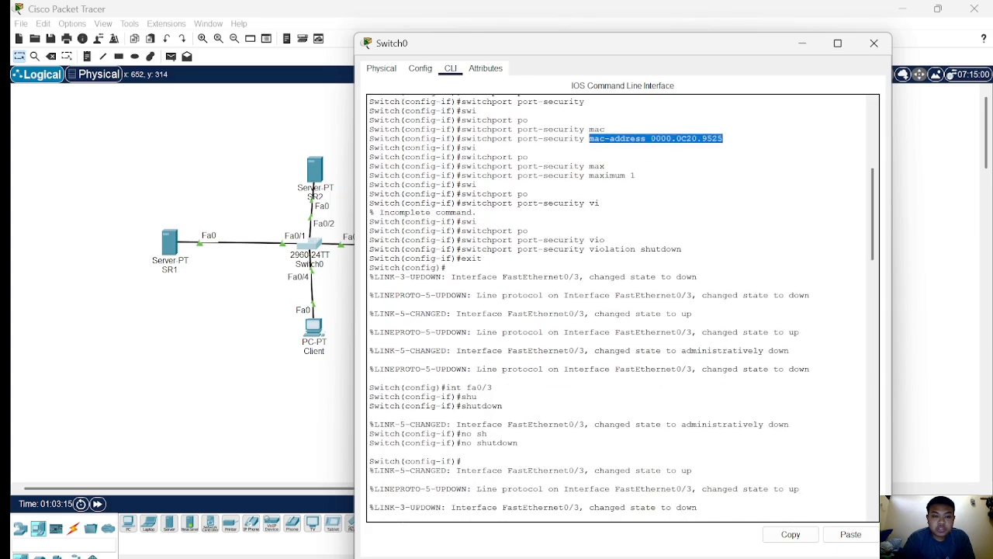
pyautogui.scroll(-6, 622, 308)
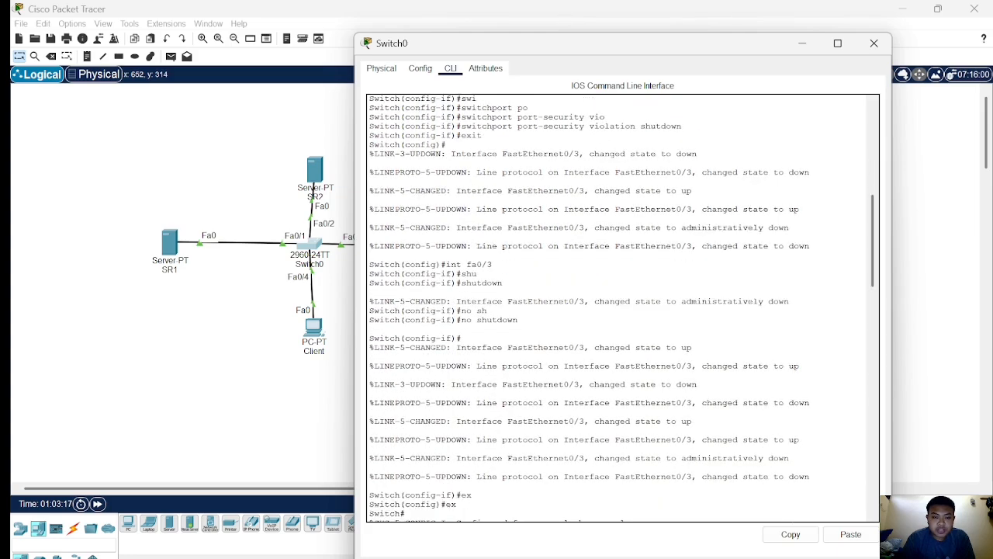
pyautogui.scroll(-10, 622, 308)
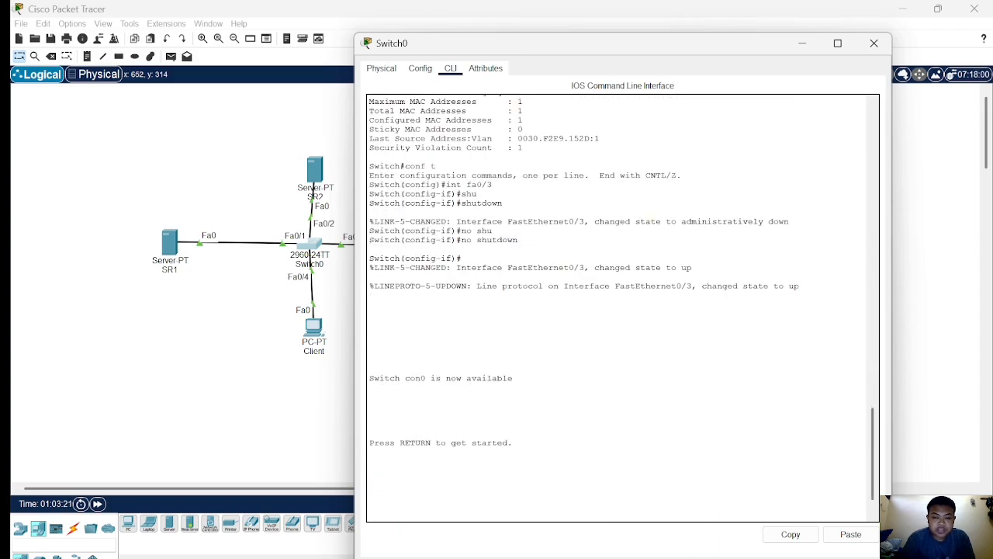
# Start a new console session and enter privileged EXEC and global configuration mode on the switch.
pyautogui.press('Return')
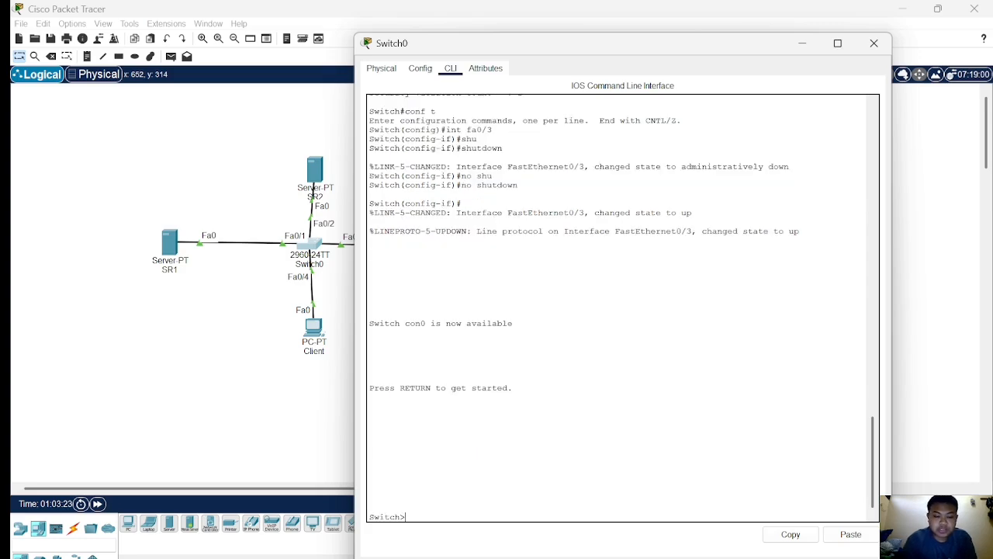
pyautogui.write('en')
pyautogui.press('Return')
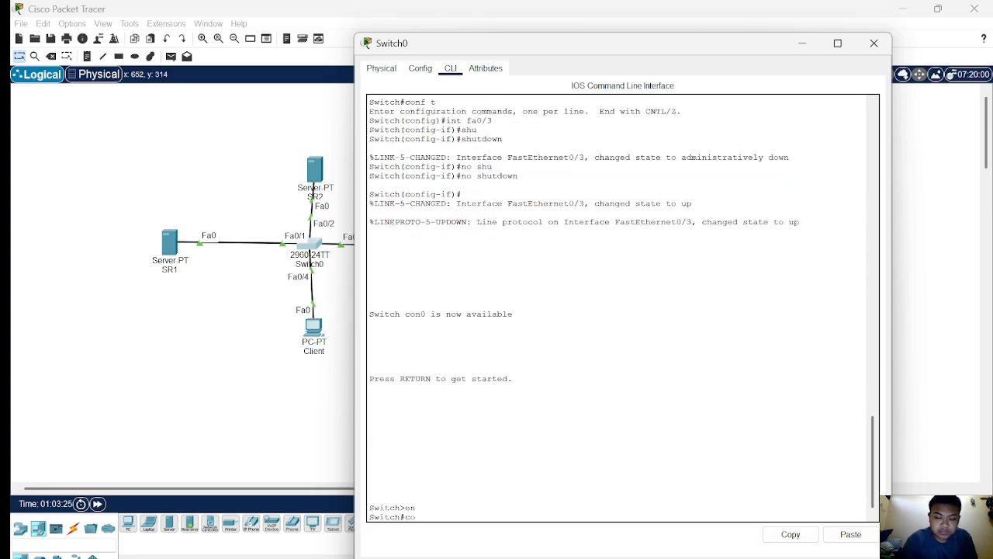
pyautogui.write('conf t')
pyautogui.press('Return')
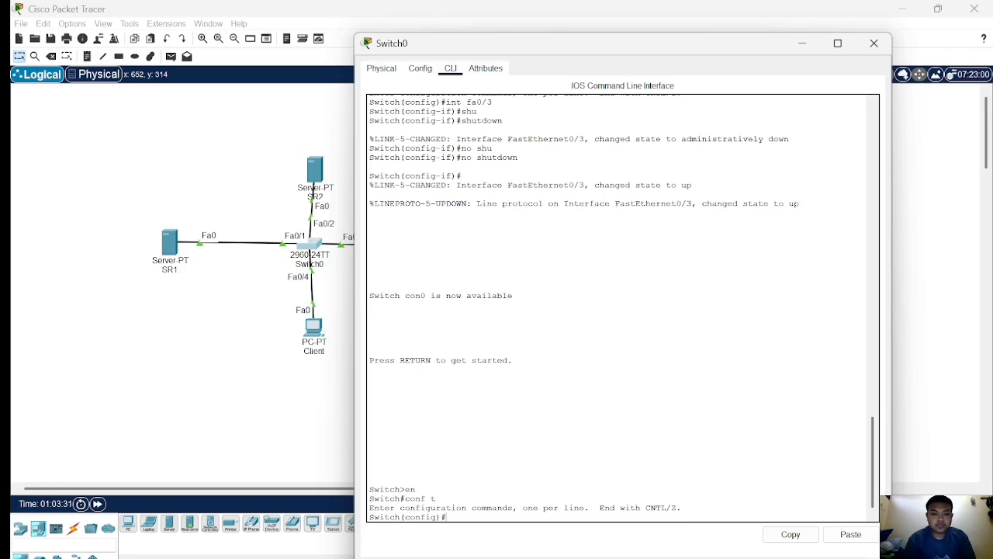
pyautogui.click(208, 332)
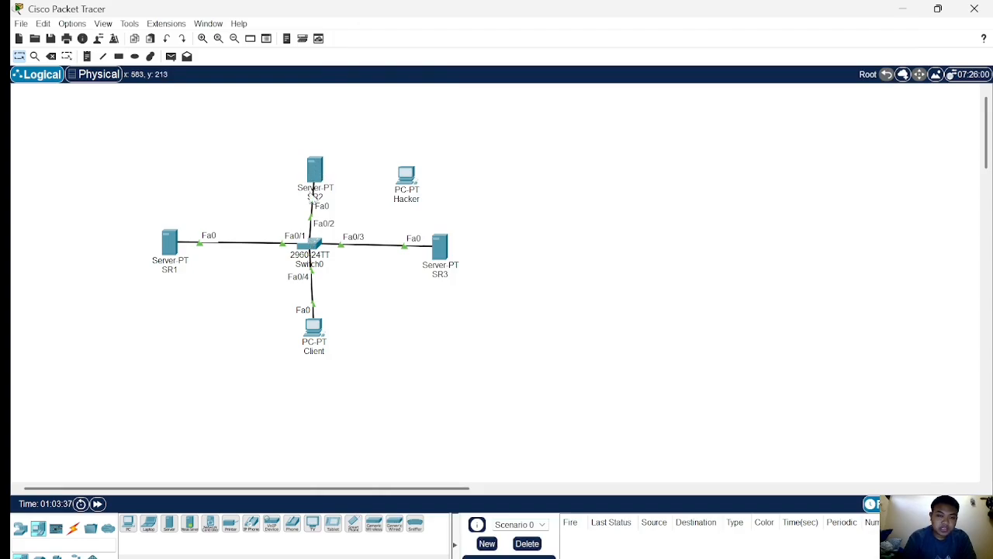
pyautogui.click(314, 247)
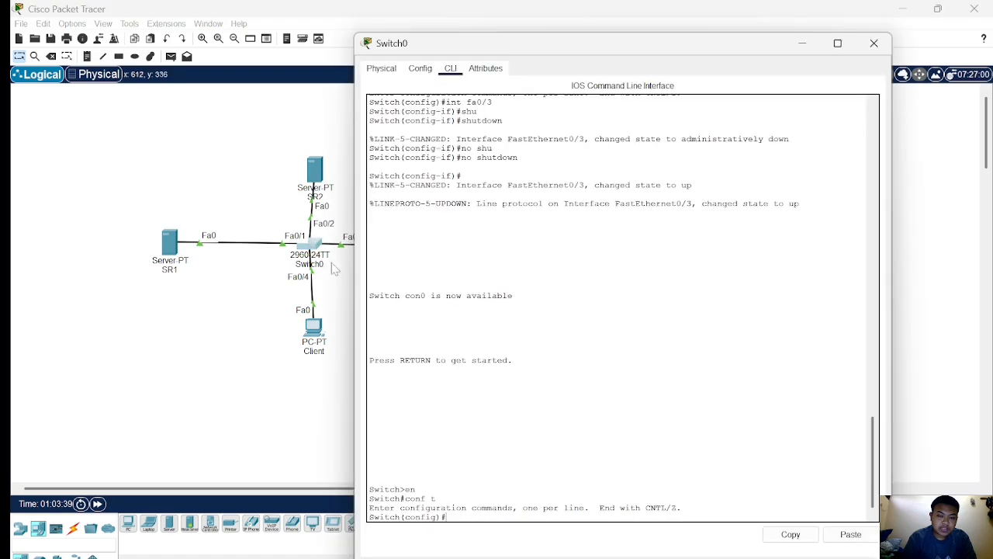
# Select interface fa0/2 and enable port security on it.
pyautogui.write('int')
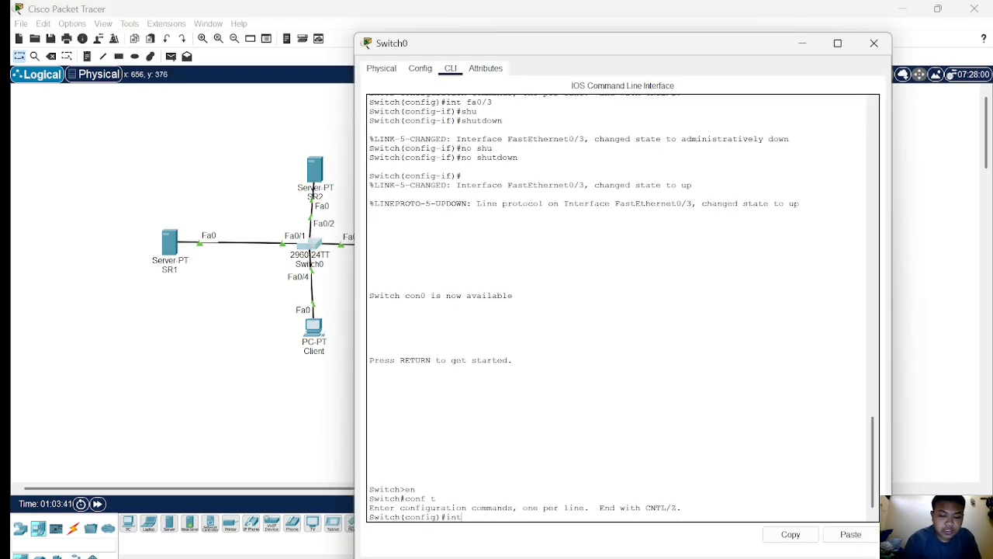
pyautogui.write(' fa0/2')
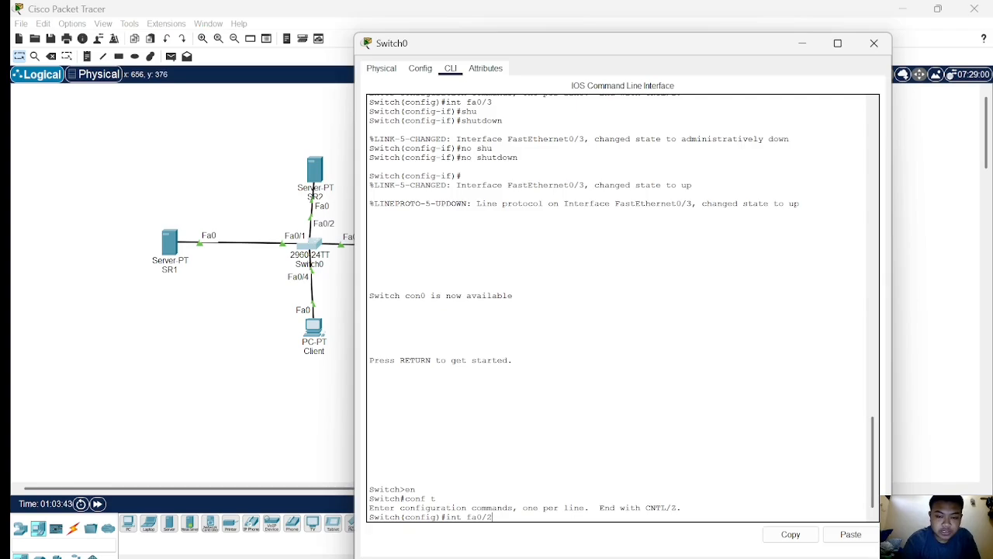
pyautogui.press('Return')
pyautogui.write('swit')
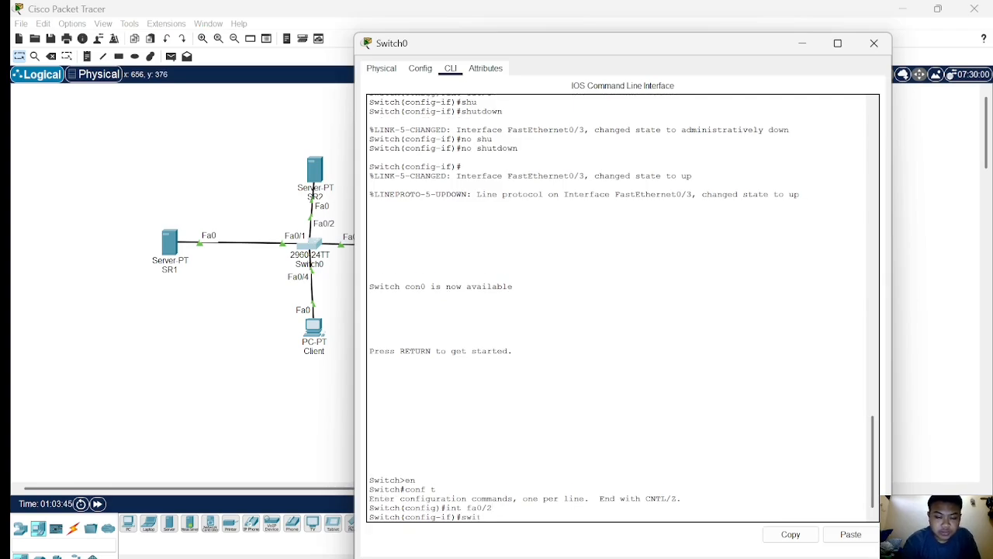
pyautogui.press('Tab')
pyautogui.write('po')
pyautogui.press('Tab')
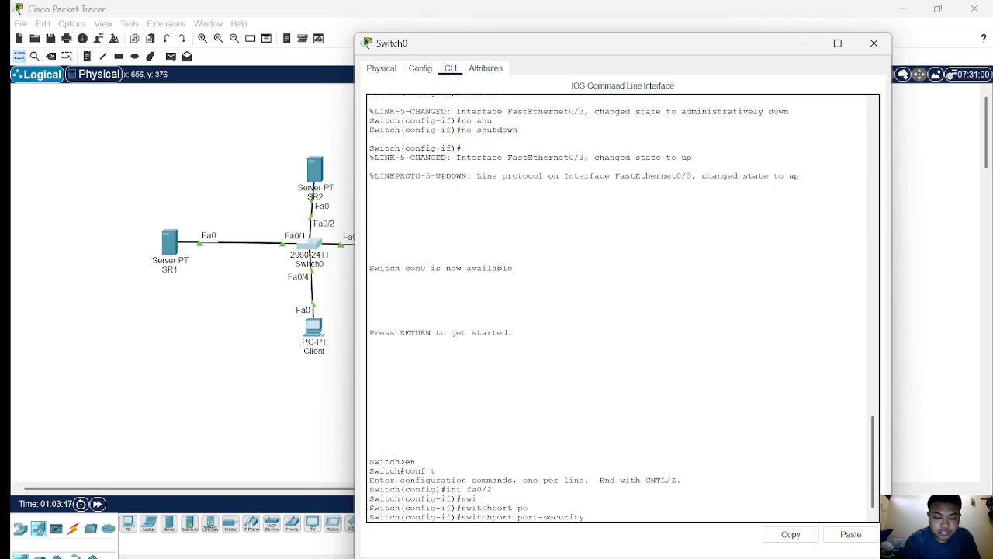
pyautogui.press('Return')
# Enable sticky MAC address learning for port security on fa0/2.
pyautogui.write('swi')
pyautogui.press('Tab')
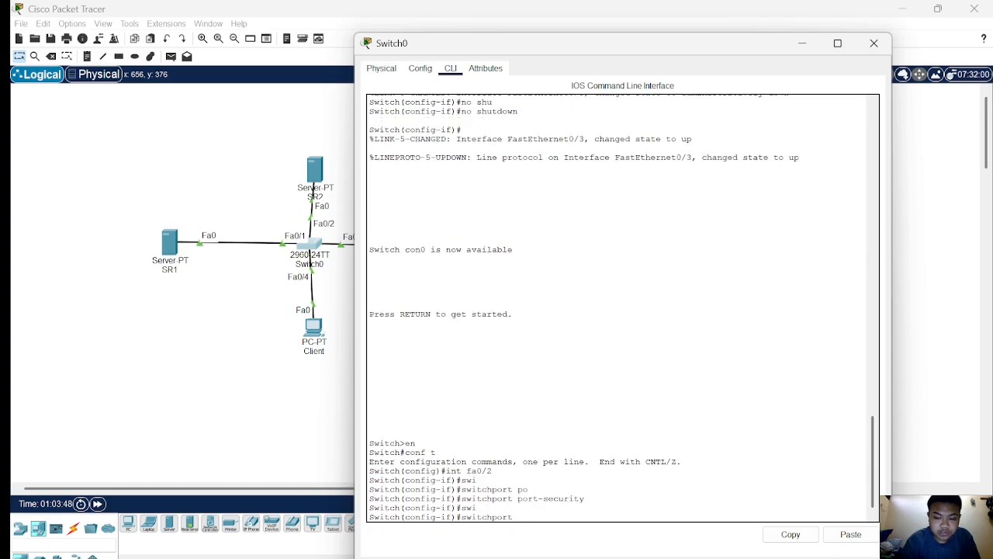
pyautogui.write('po')
pyautogui.press('Tab')
pyautogui.write('mac')
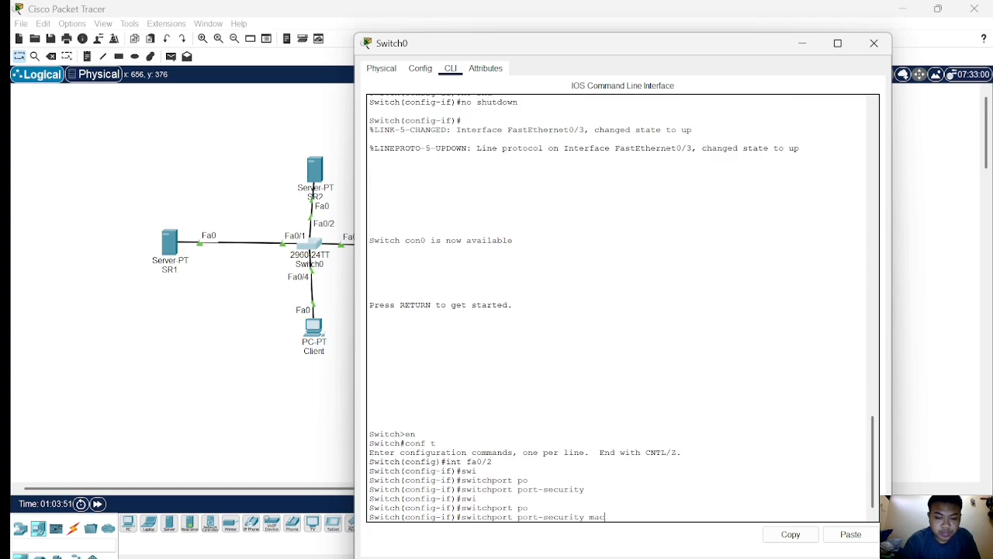
pyautogui.press('Tab')
pyautogui.write('st')
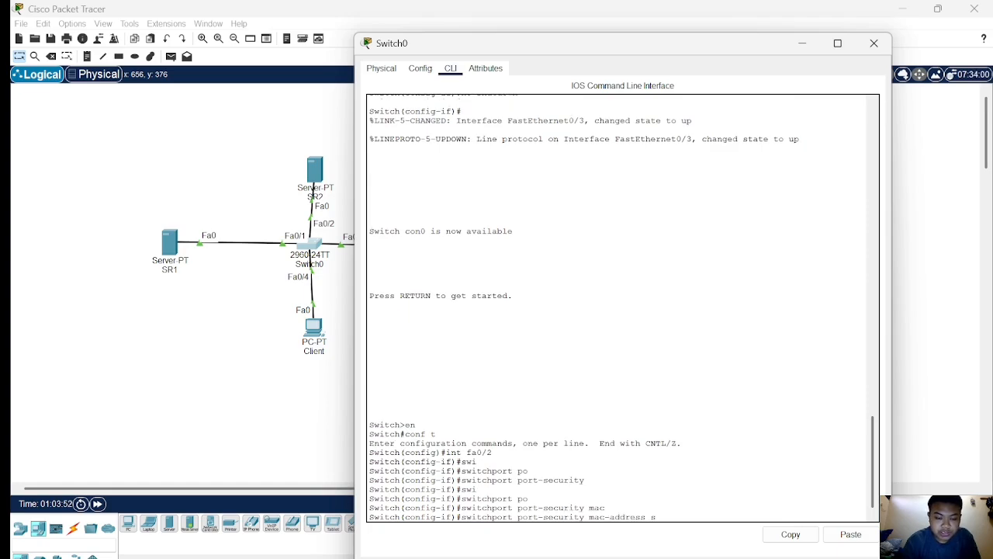
pyautogui.press('Tab')
pyautogui.press('Return')
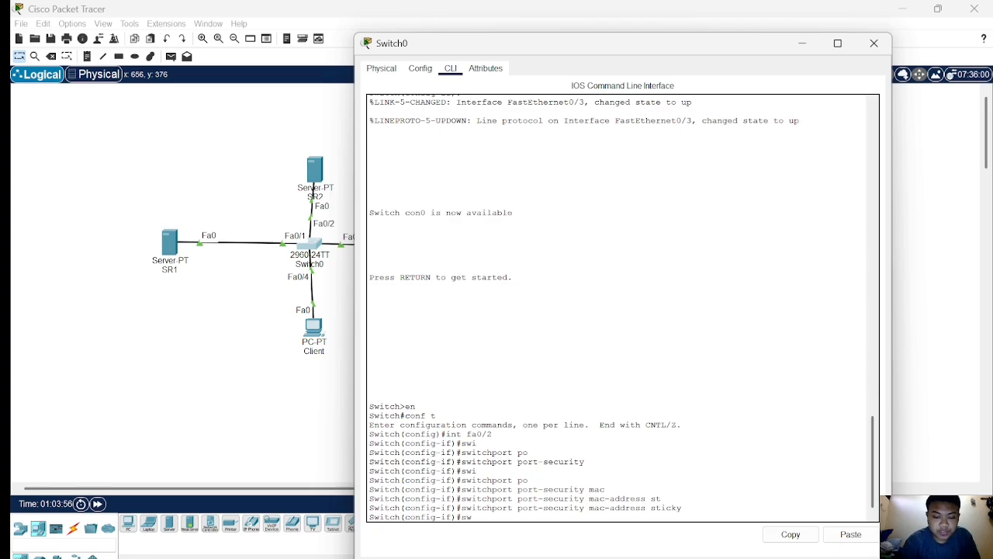
# Set the port-security maximum MAC addresses on fa0/2 to 1.
pyautogui.write('swi')
pyautogui.press('Tab')
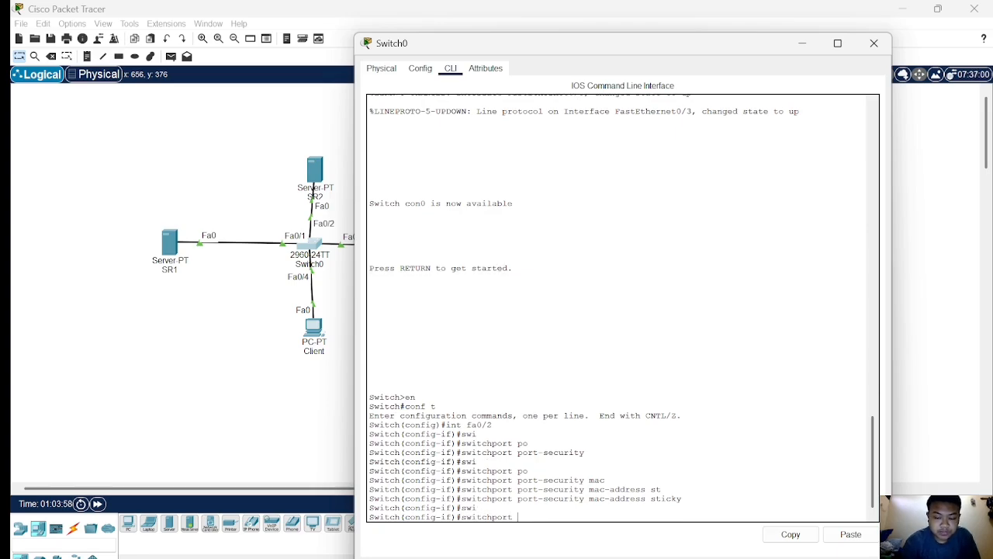
pyautogui.write('po')
pyautogui.press('Tab')
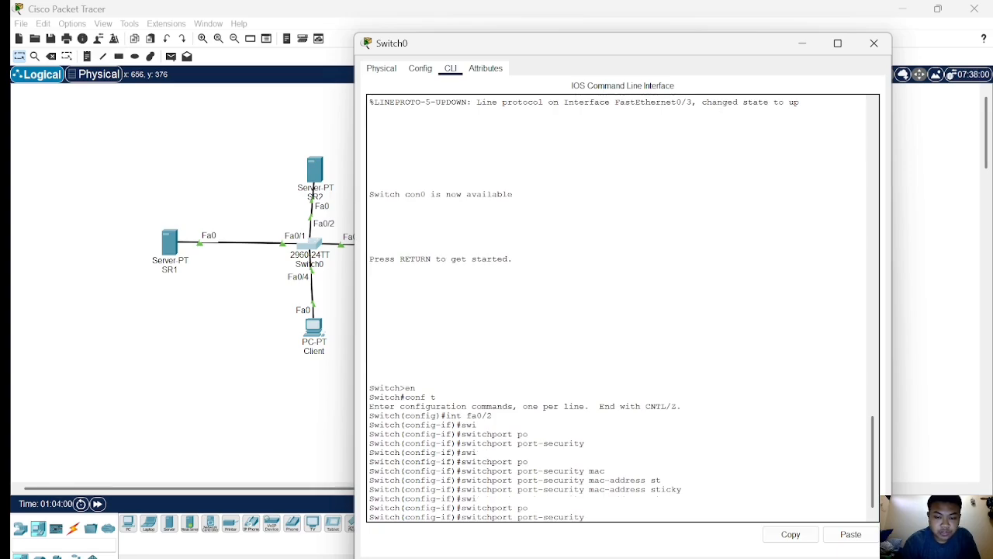
pyautogui.write('max')
pyautogui.press('Tab')
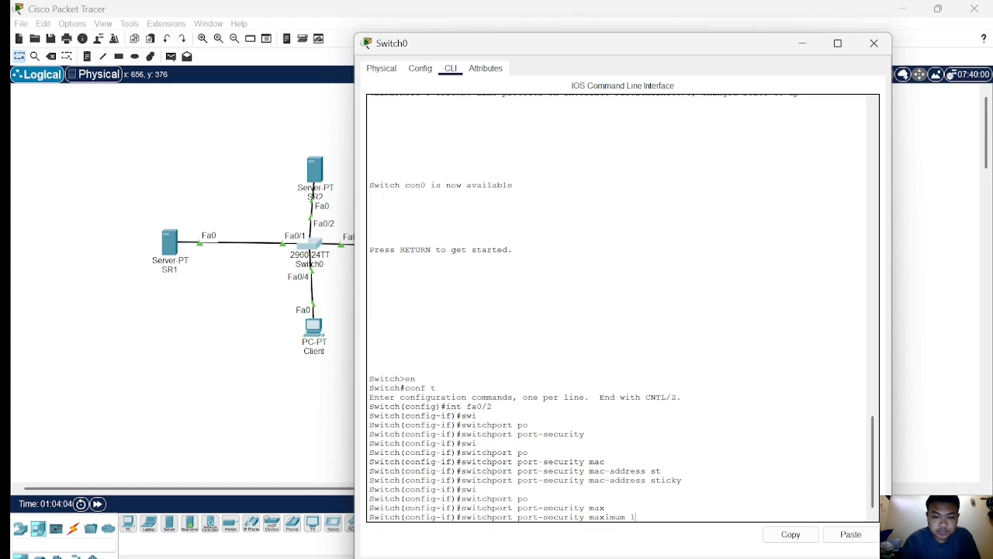
pyautogui.press('Return')
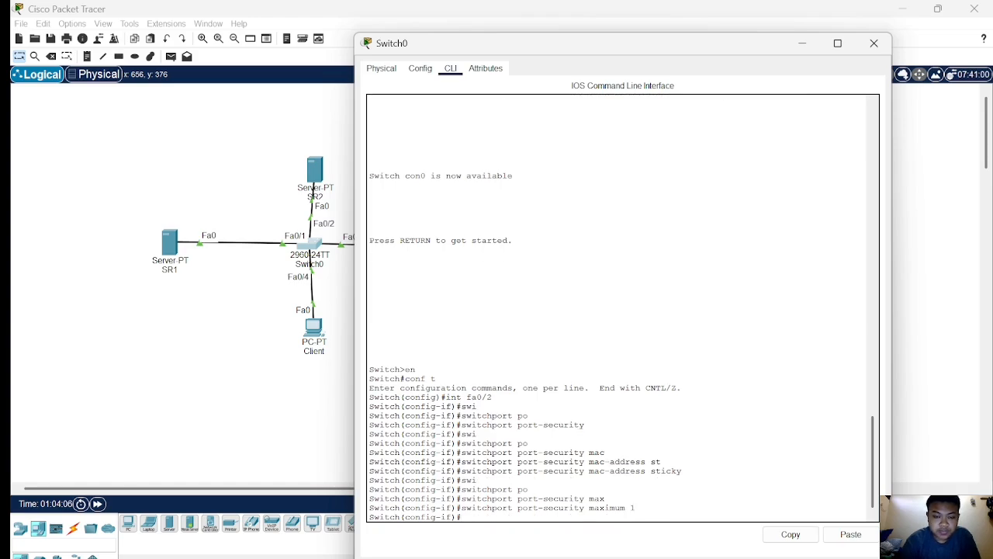
# List the available port-security violation modes for fa0/2 and highlight the protect and restrict options.
pyautogui.write('swi')
pyautogui.press('Tab')
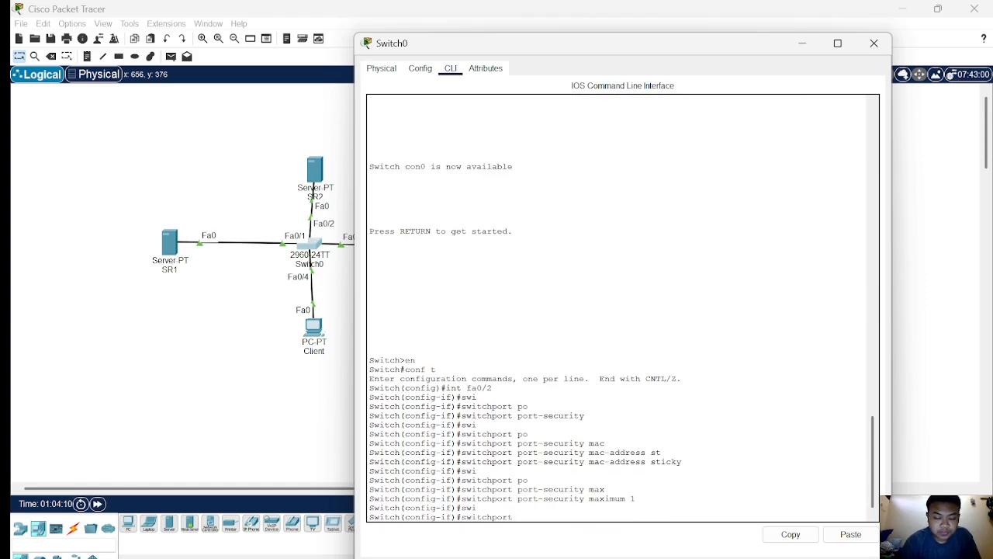
pyautogui.write('po')
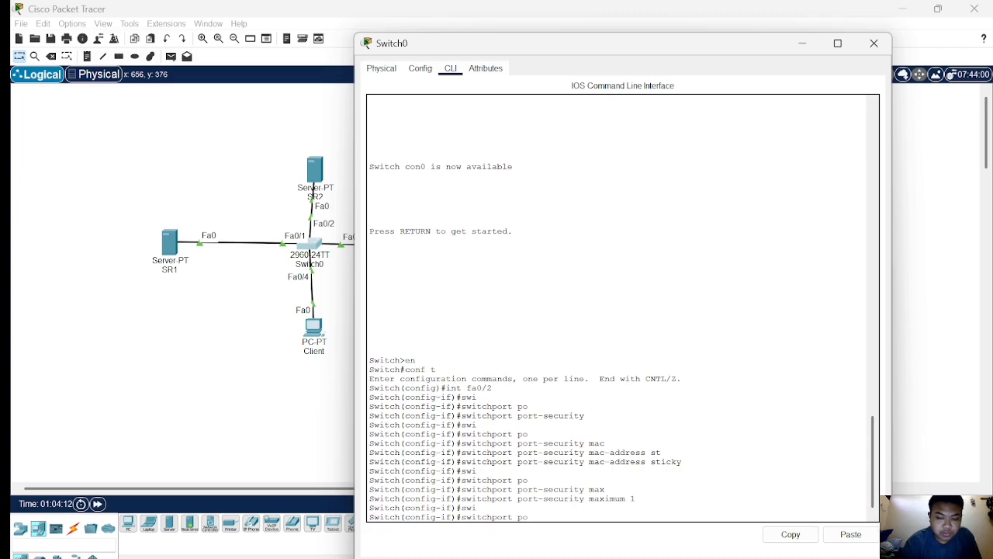
pyautogui.press('Tab')
pyautogui.write('vi')
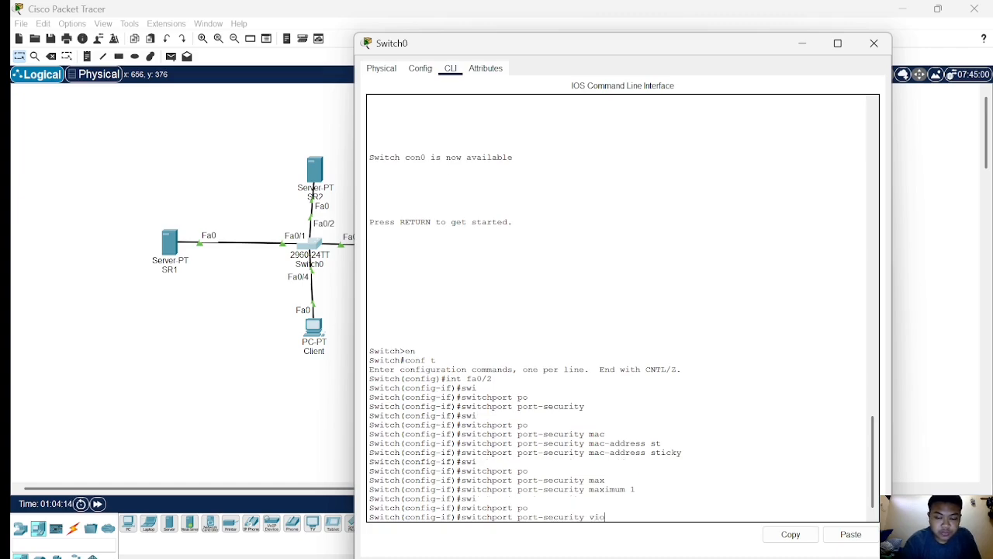
pyautogui.press('Tab')
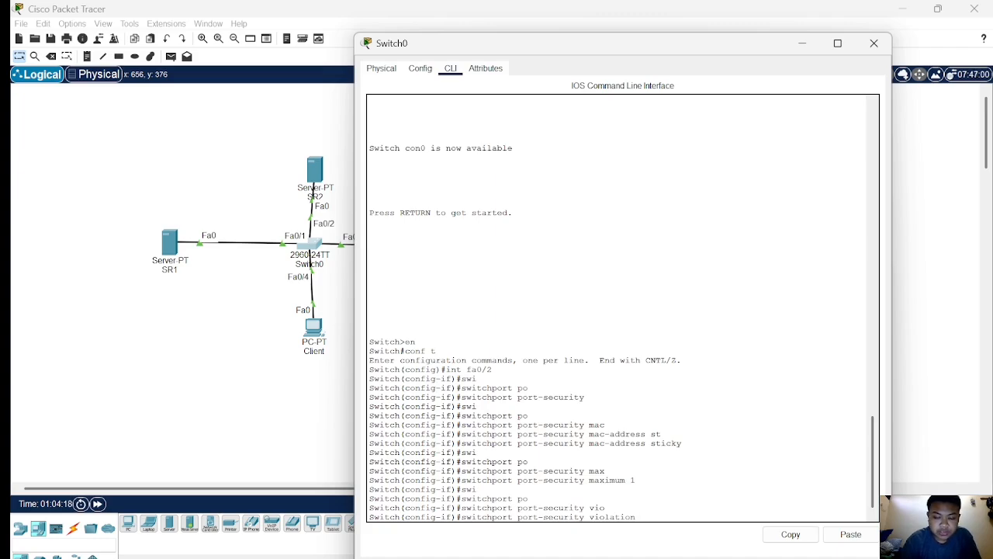
pyautogui.write('?')
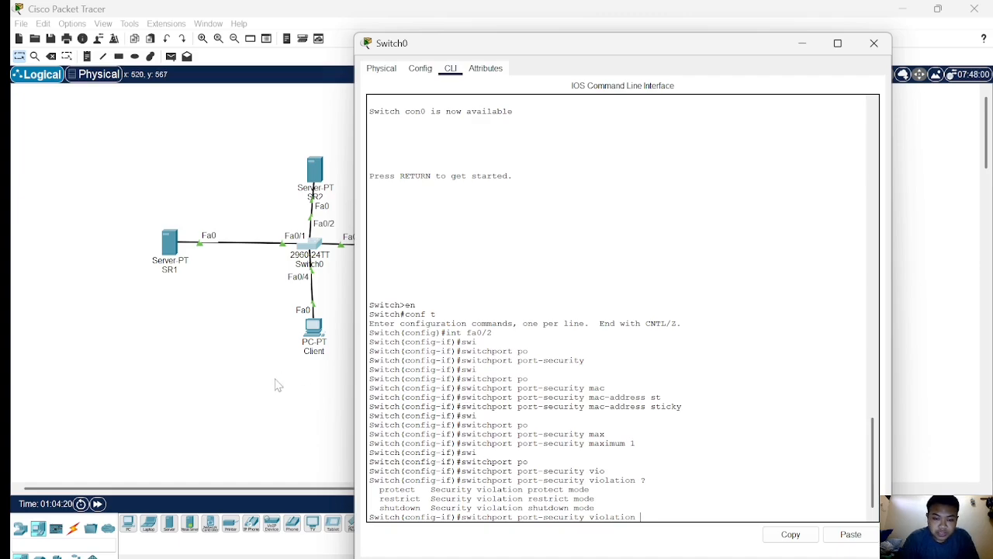
pyautogui.moveTo(374, 498); pyautogui.dragTo(596, 508)
pyautogui.click(382, 490)
pyautogui.click(374, 507)
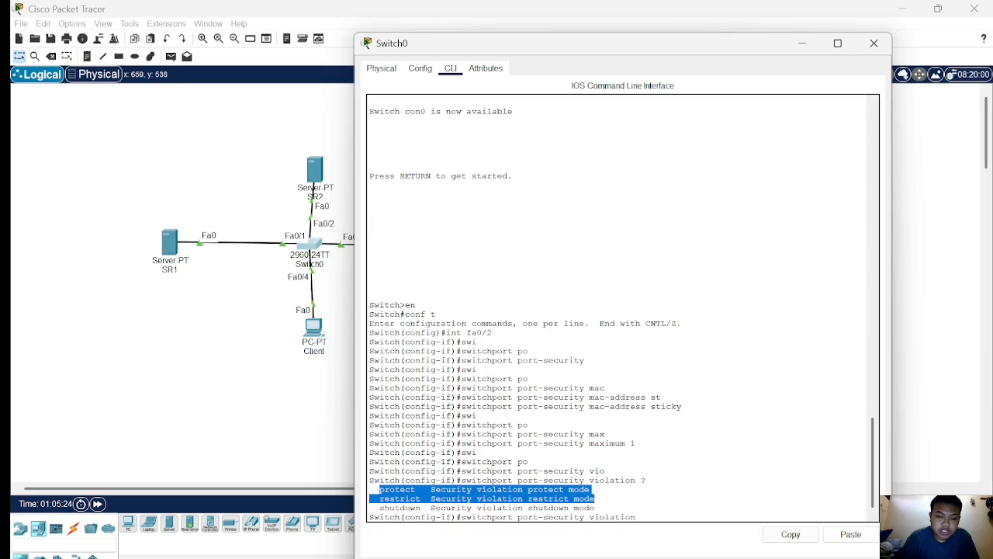
pyautogui.click(277, 386)
pyautogui.click(315, 245)
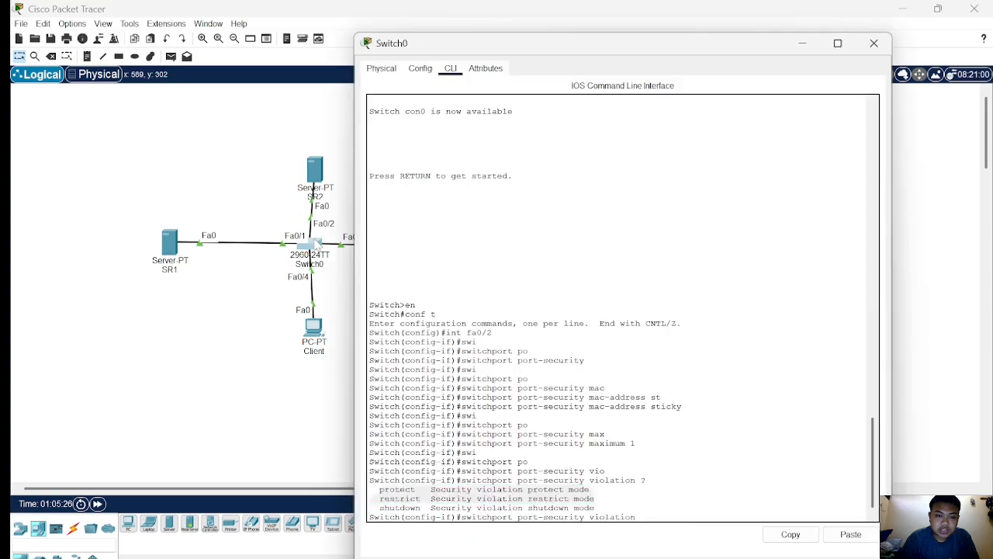
pyautogui.click(597, 499)
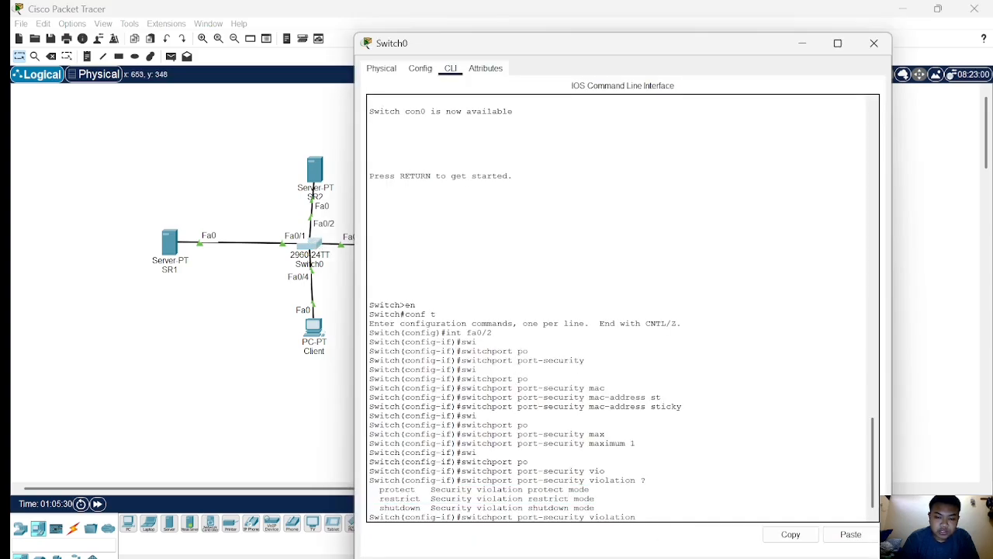
# Set the port-security violation mode on fa0/2 to shutdown and exit interface configuration.
pyautogui.write('sh')
pyautogui.press('Tab')
pyautogui.press('Return')
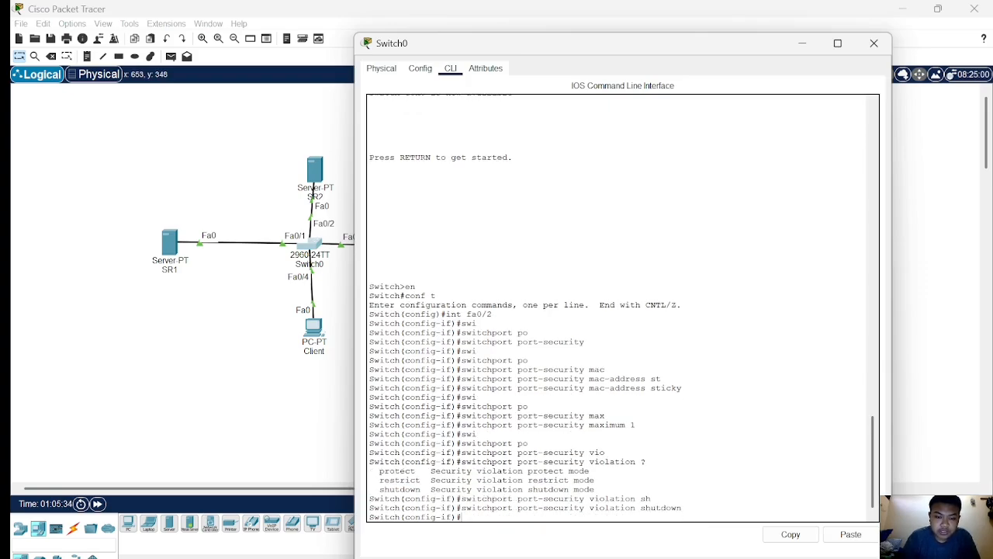
pyautogui.press('Return')
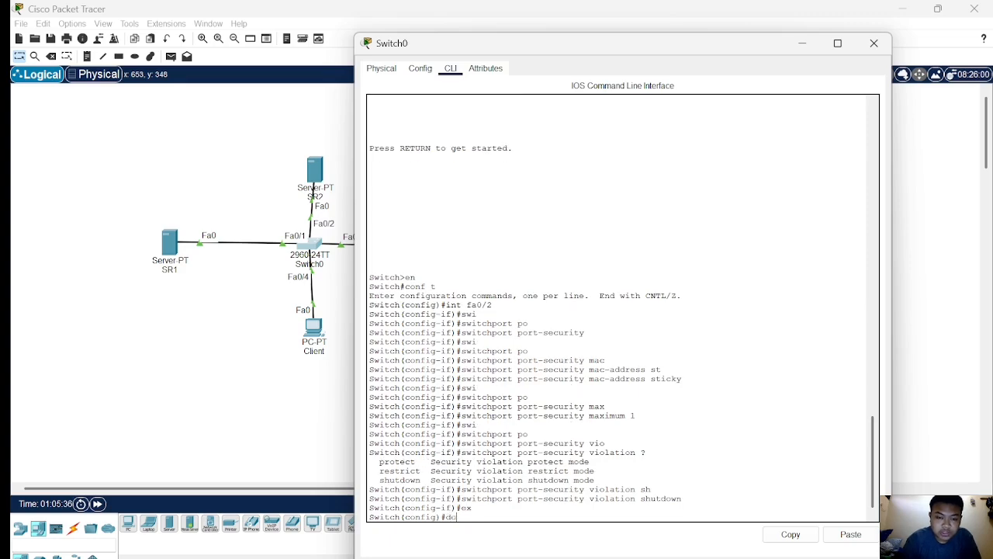
# Display the port-security details of interface fa0/2 and highlight the total, configured and sticky MAC address counters.
pyautogui.write('do sh')
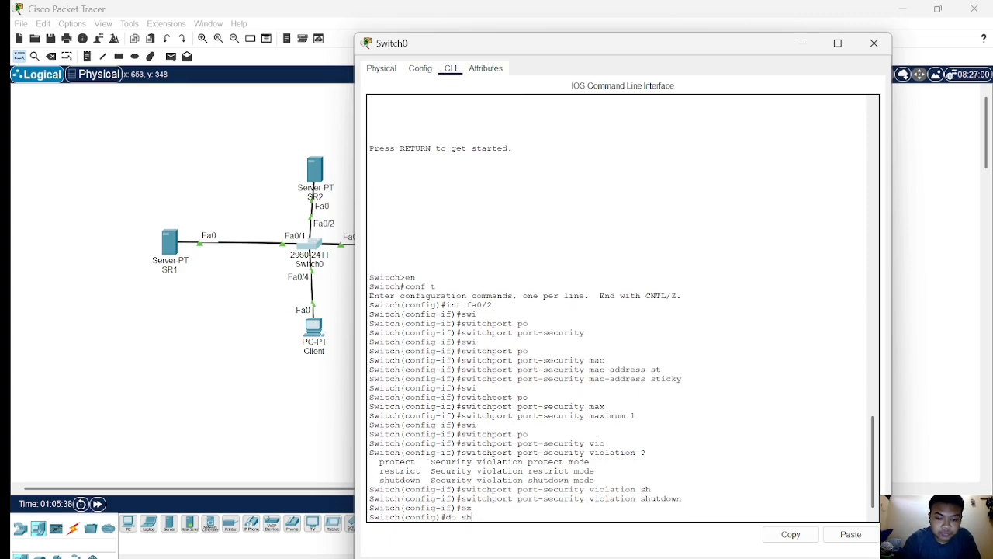
pyautogui.write(' po')
pyautogui.press('Tab')
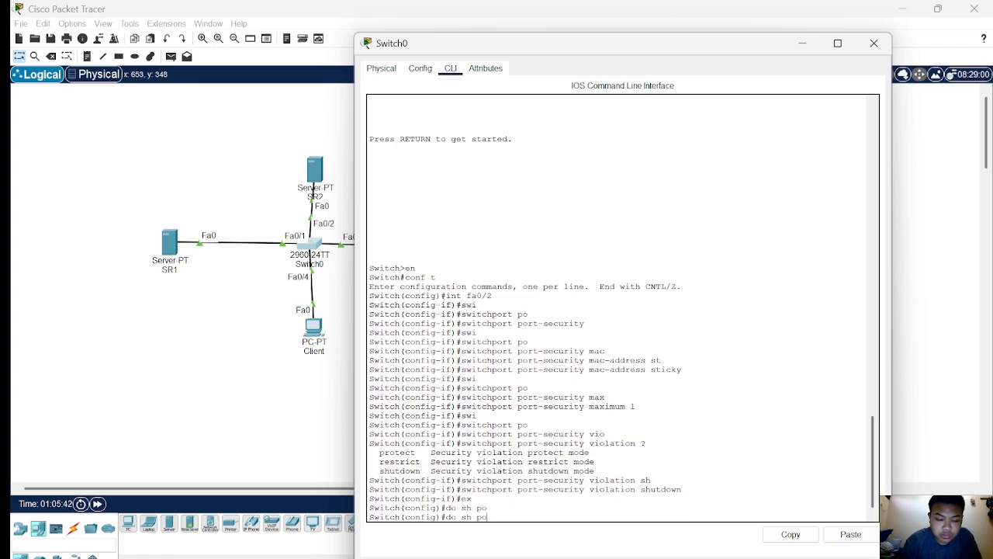
pyautogui.press('Tab')
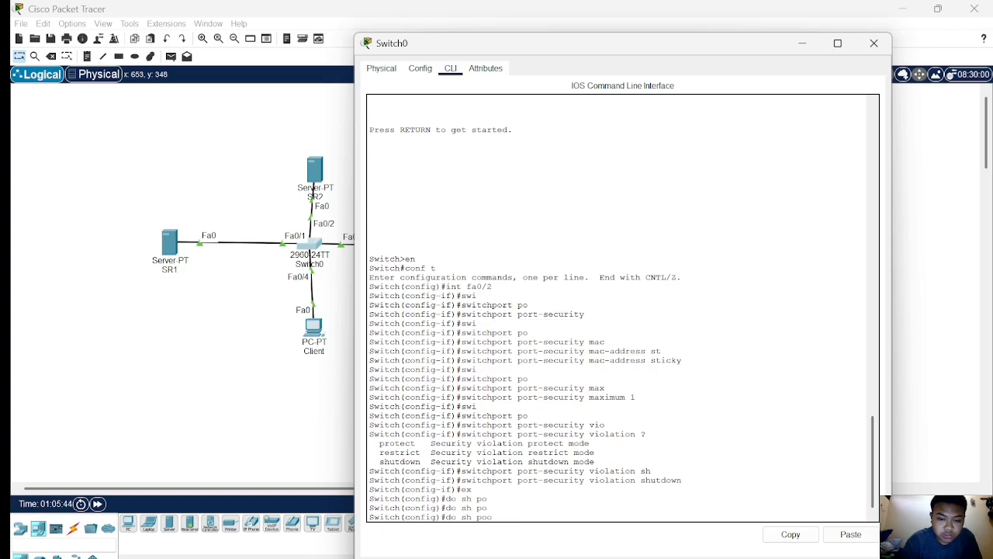
pyautogui.write('rt-se')
pyautogui.press('Tab')
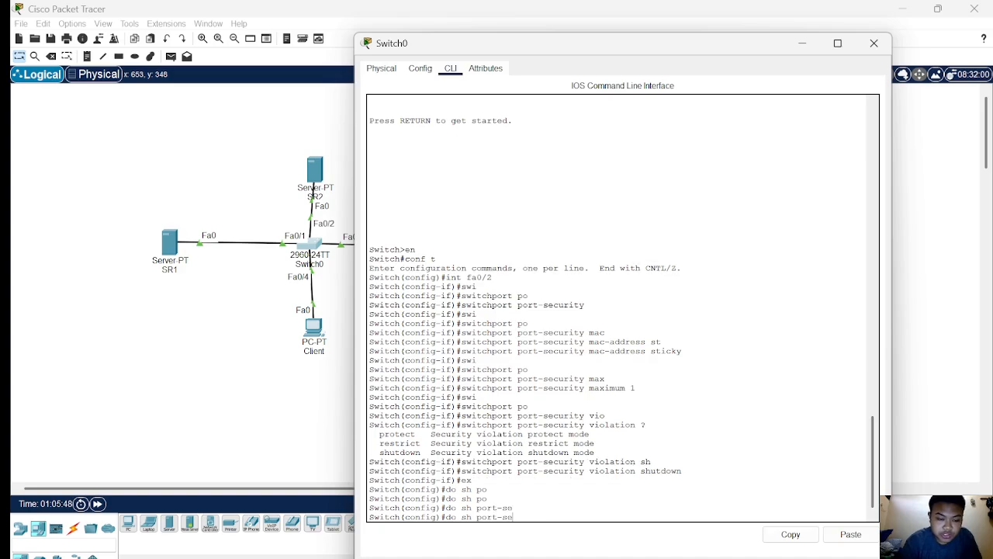
pyautogui.write('cur')
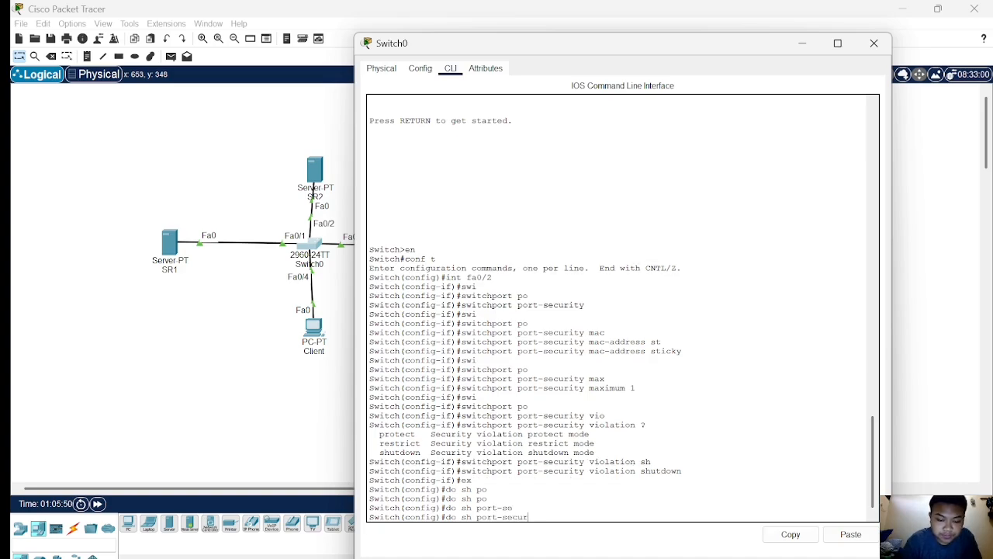
pyautogui.write('ity')
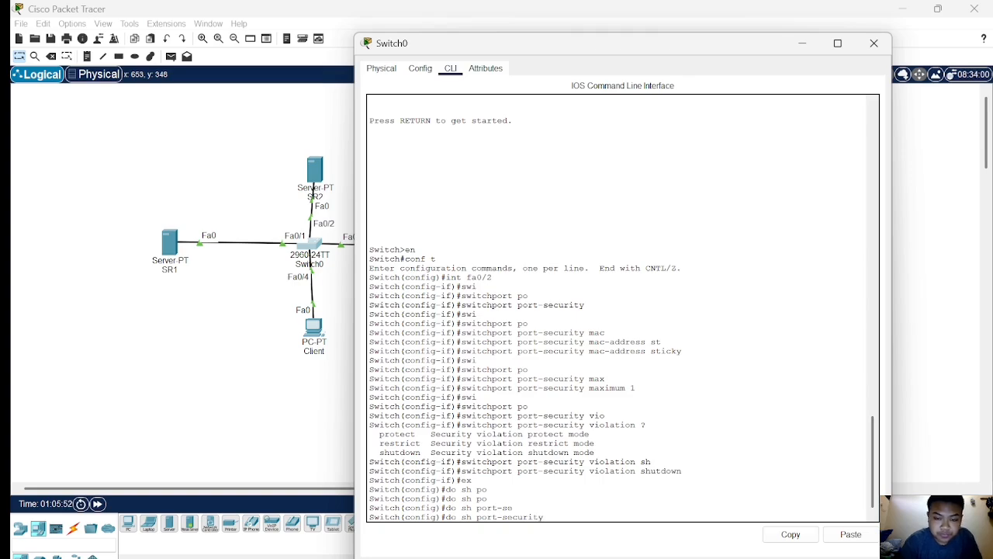
pyautogui.write(' int')
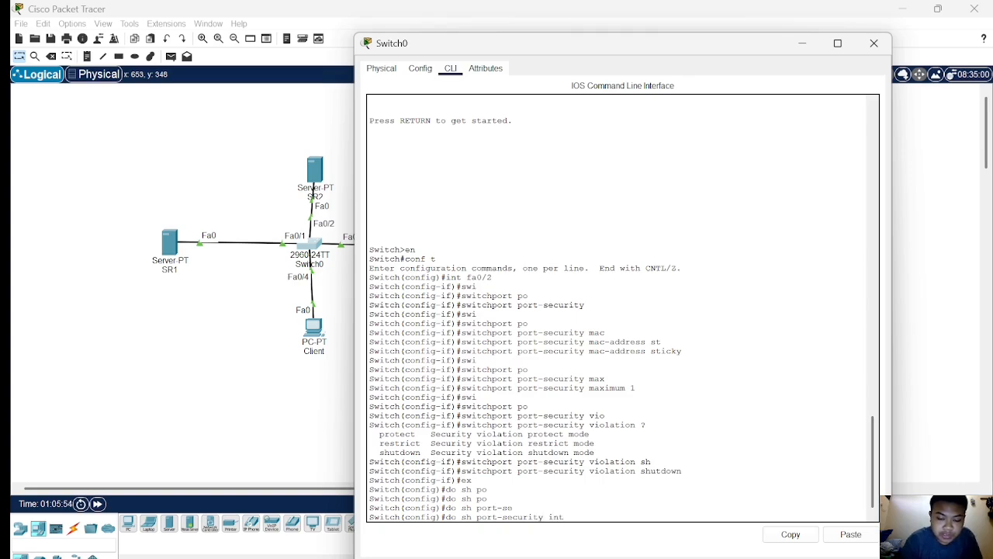
pyautogui.write(' fa0')
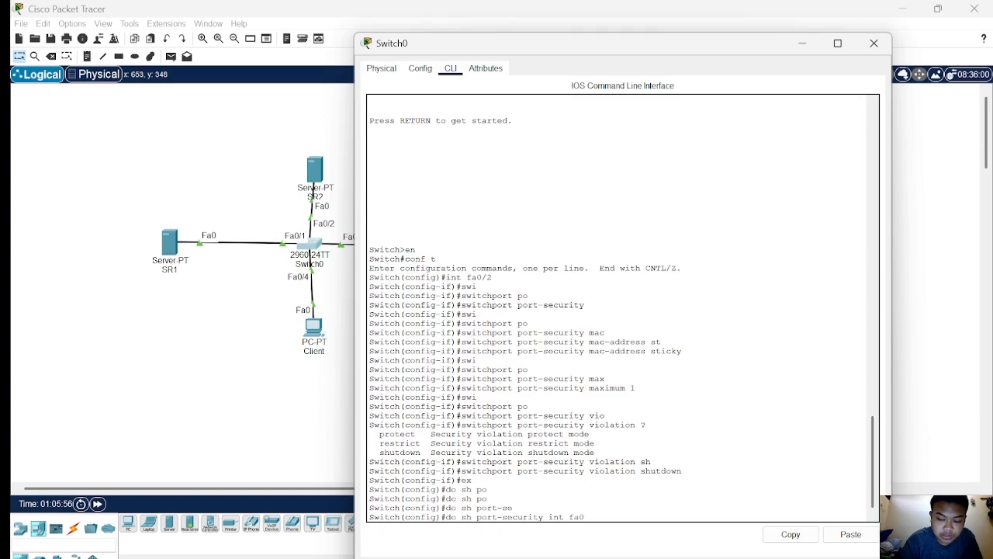
pyautogui.write('/2')
pyautogui.press('Return')
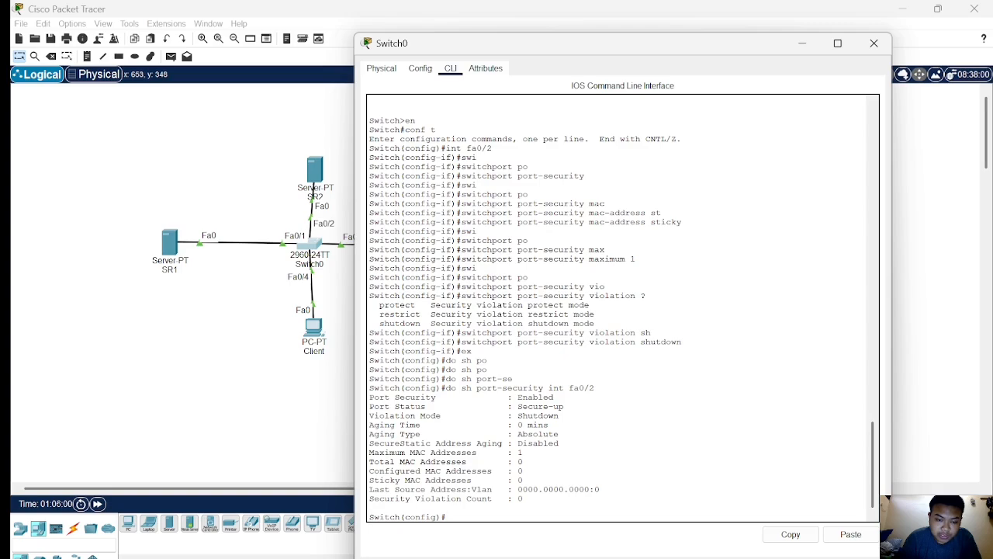
pyautogui.moveTo(370, 458); pyautogui.dragTo(523, 480)
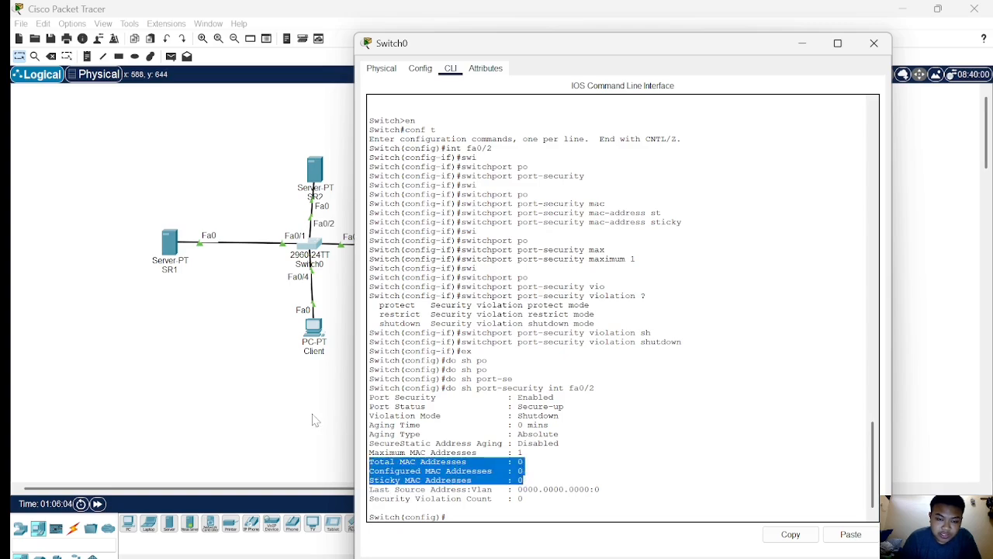
# Send a simple PDU from server SR2 to the Client PC.
pyautogui.click(268, 402)
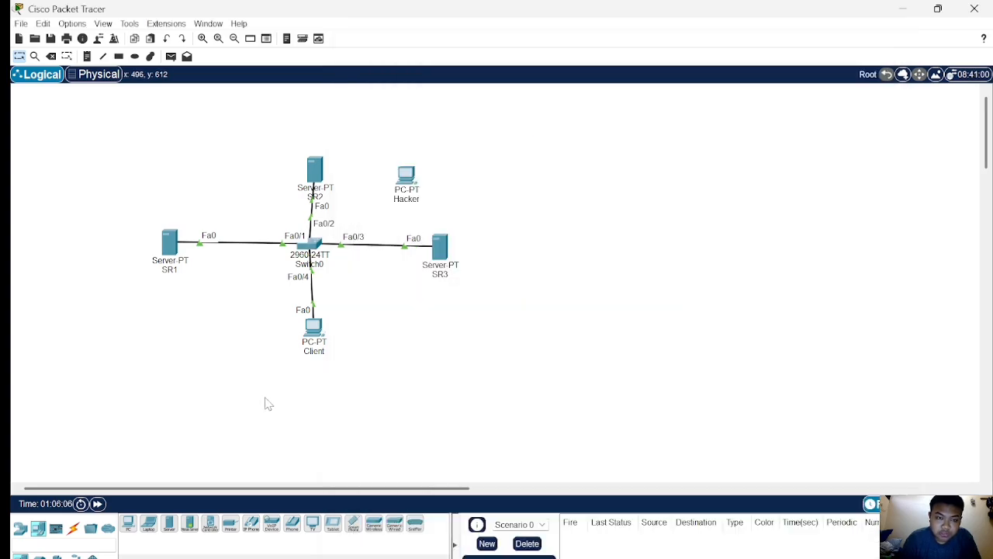
pyautogui.click(170, 56)
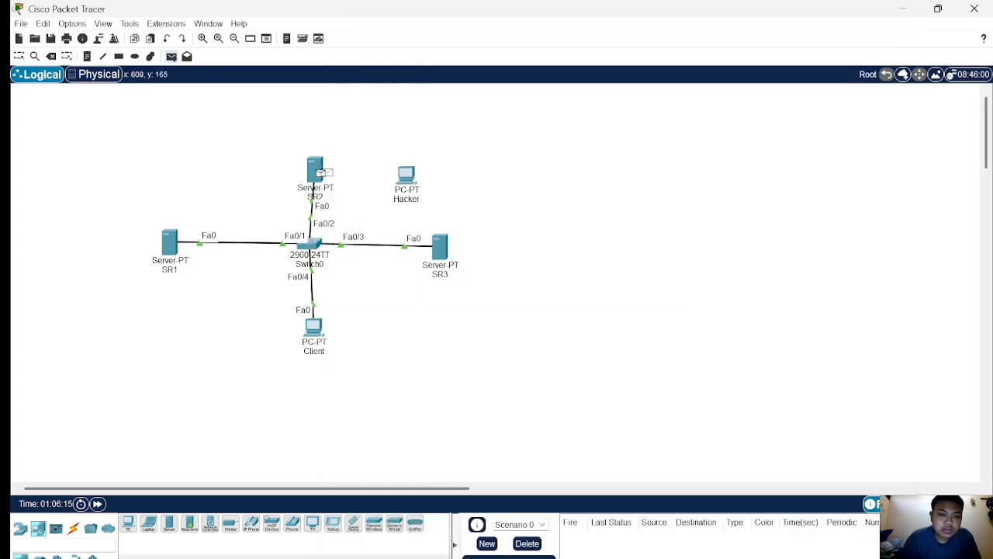
pyautogui.click(318, 174)
pyautogui.click(314, 332)
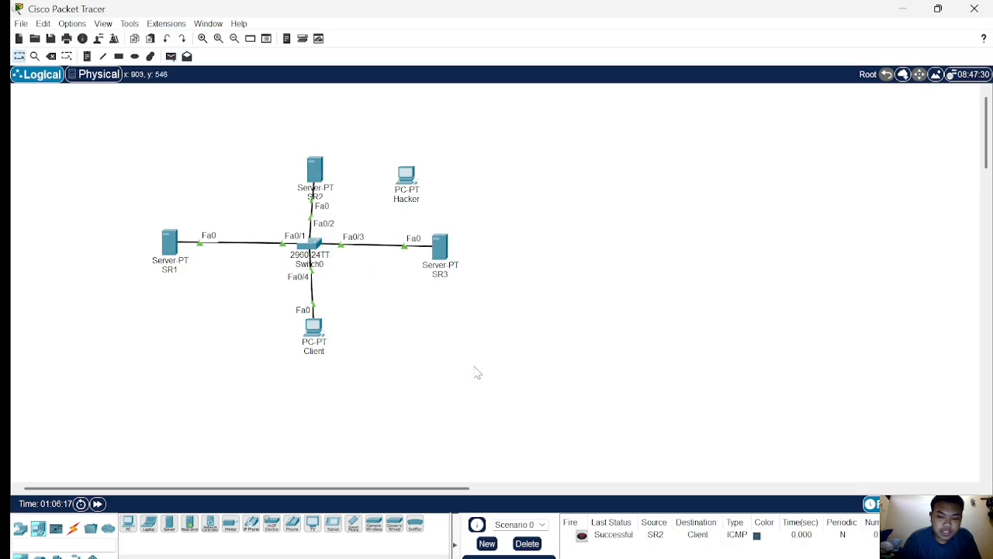
# Display the port-security details of fa0/2 again and highlight the sticky MAC count and last source address.
pyautogui.click(314, 242)
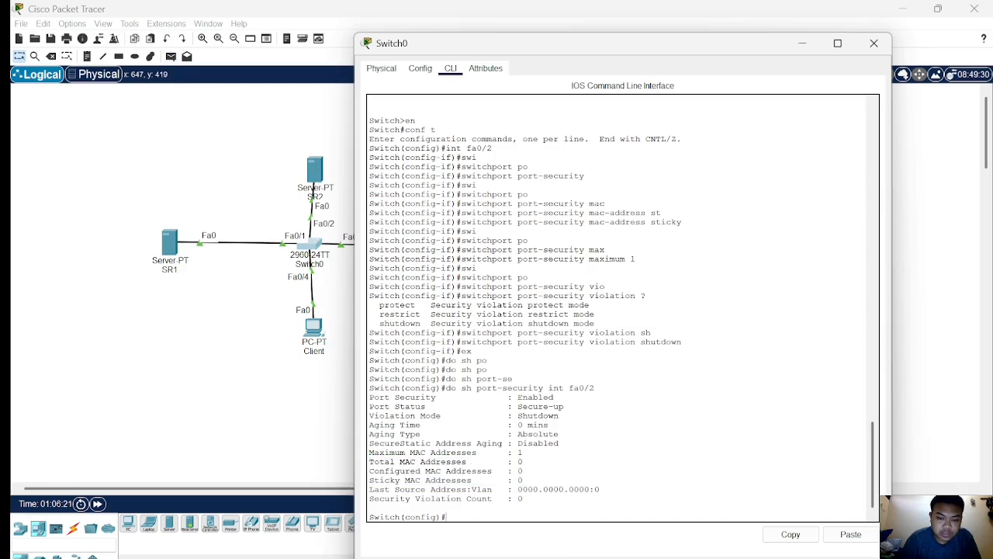
pyautogui.write('do s')
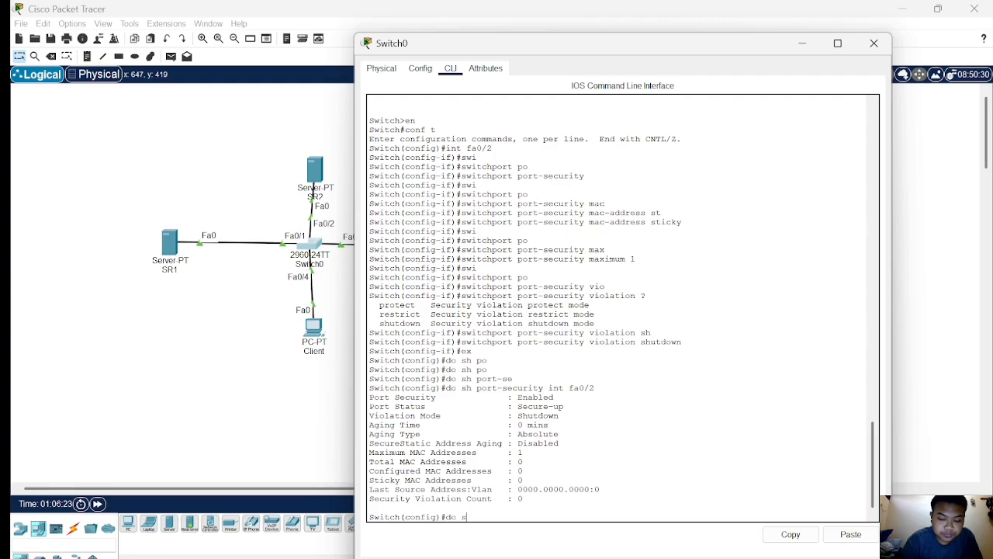
pyautogui.write('how po')
pyautogui.press('Tab')
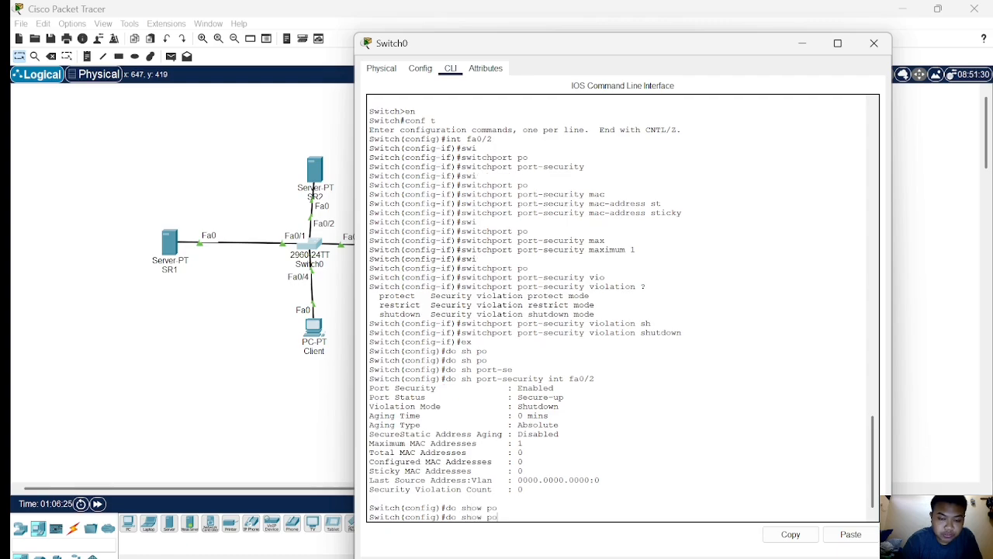
pyautogui.write('rt')
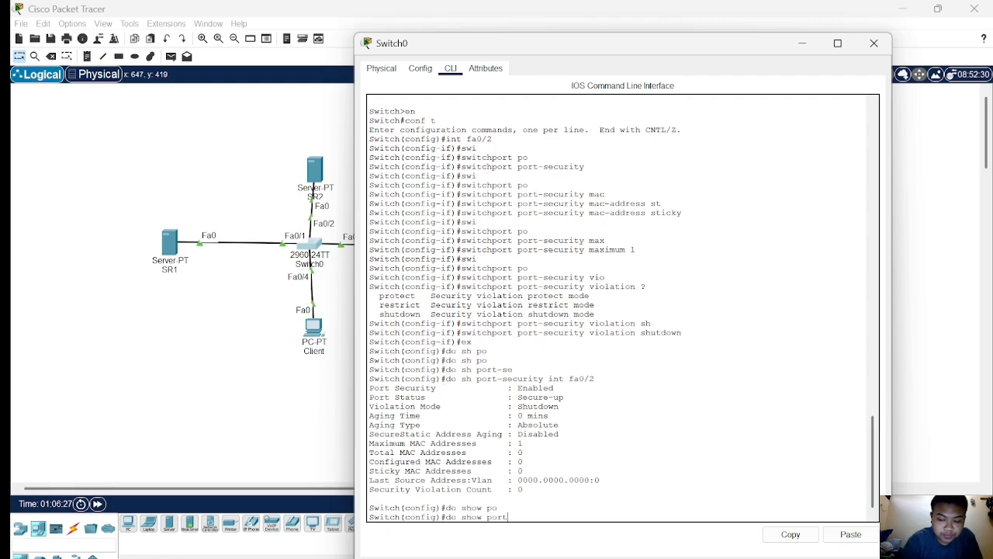
pyautogui.write('-secur')
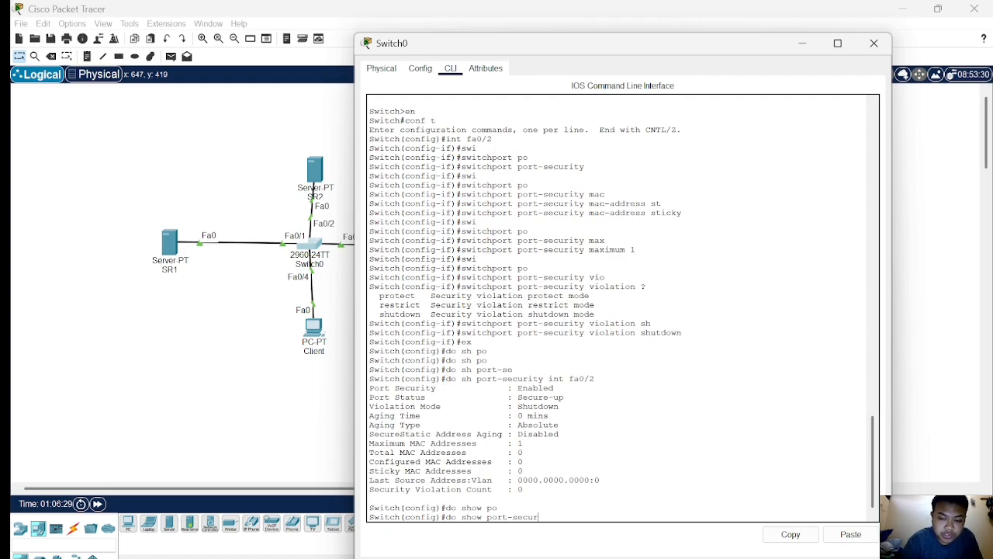
pyautogui.write('ity ')
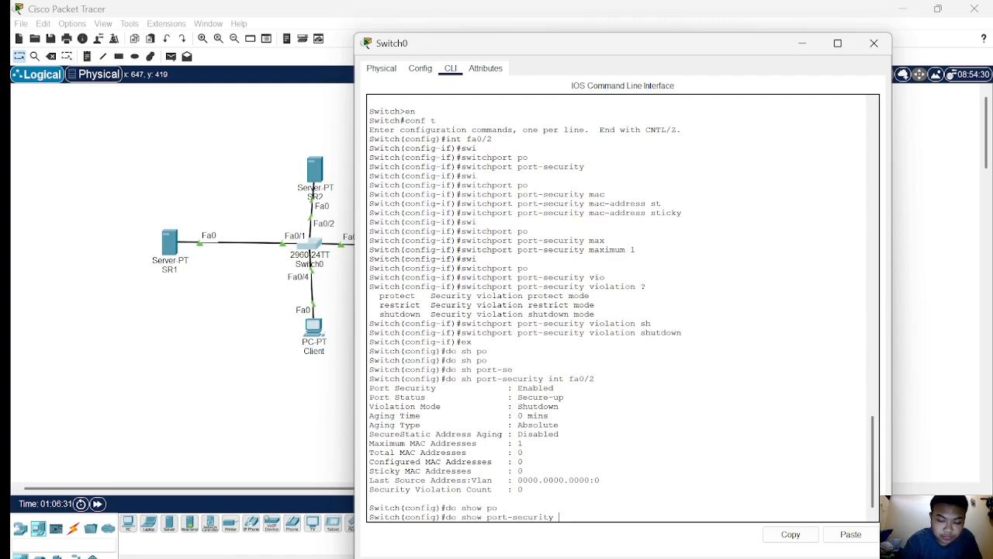
pyautogui.write('int fa')
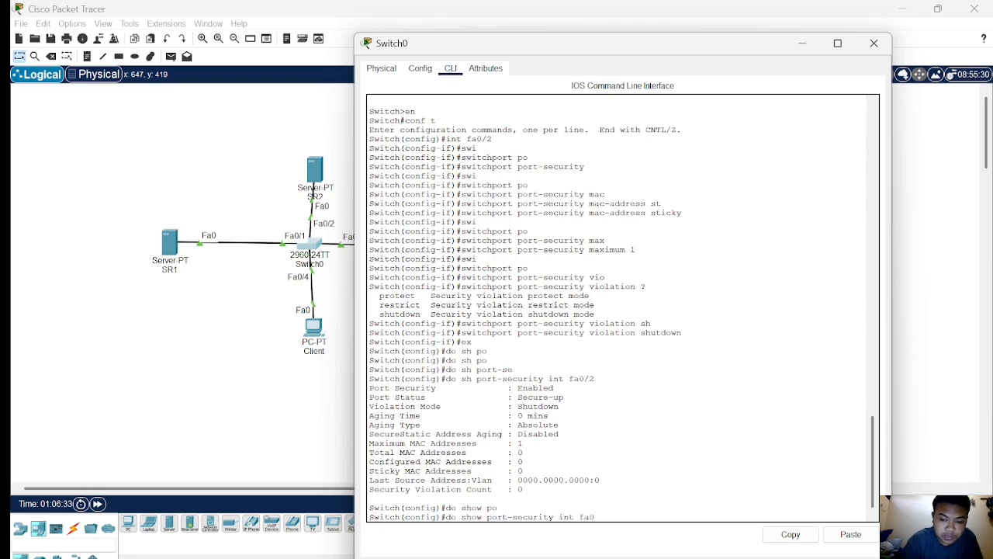
pyautogui.write('0/2')
pyautogui.press('Return')
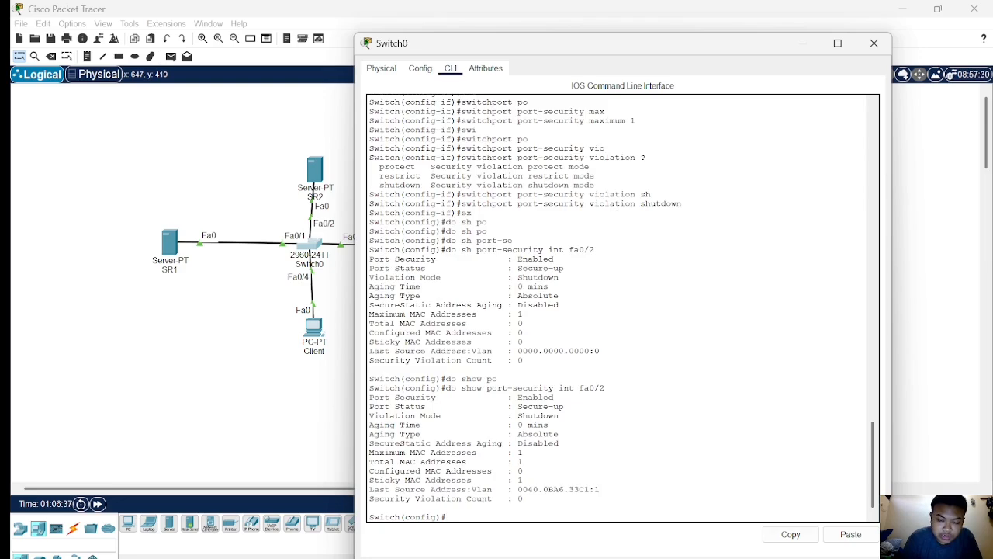
pyautogui.moveTo(374, 479); pyautogui.dragTo(482, 480)
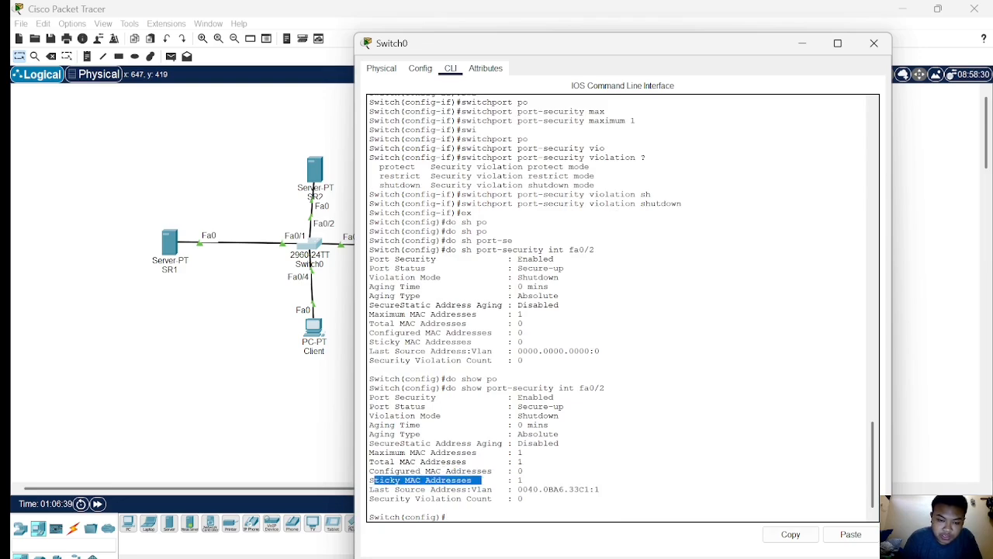
pyautogui.moveTo(370, 462); pyautogui.dragTo(523, 462)
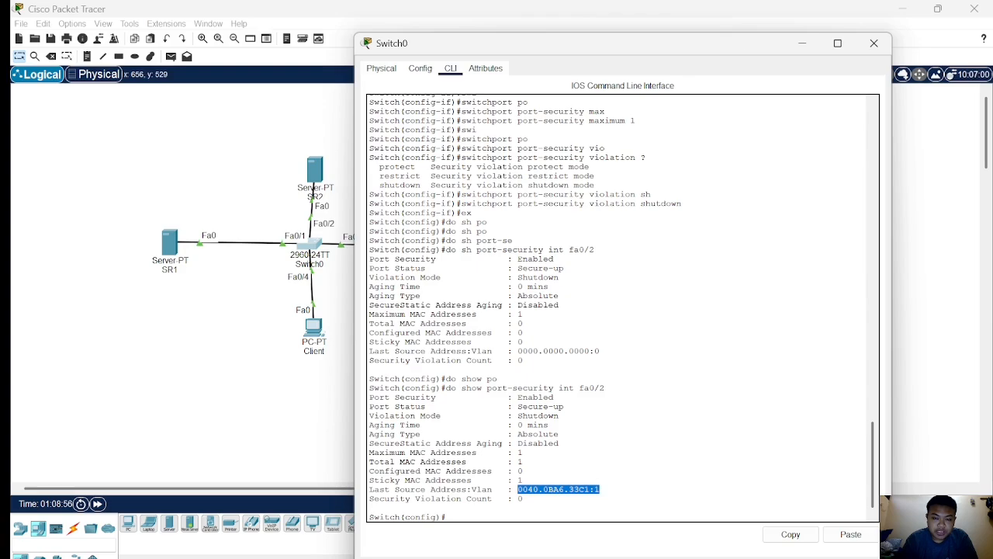
# Move the cable on switch port Fa0/2 from server SR2 to the Hacker PC's Fa0 port.
pyautogui.click(284, 298)
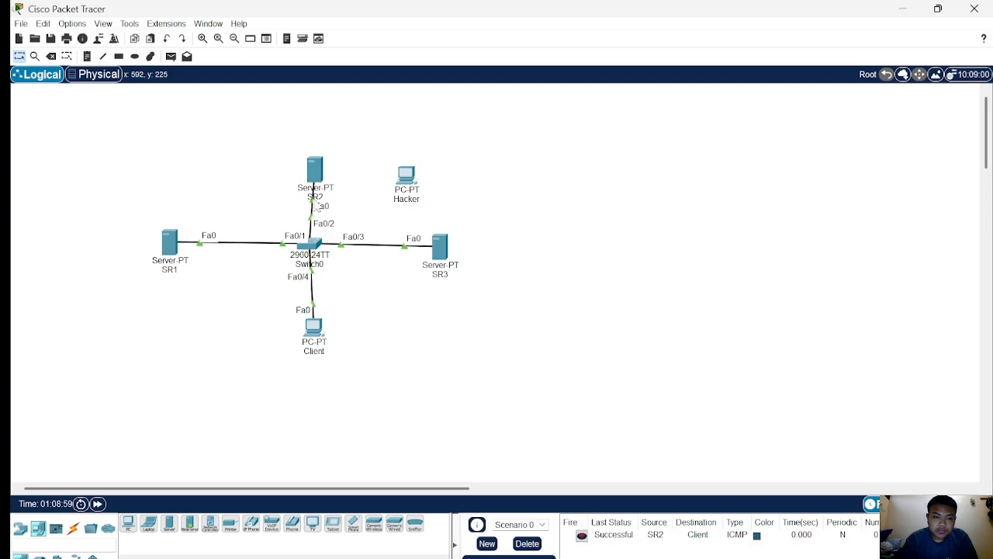
pyautogui.moveTo(317, 203); pyautogui.dragTo(409, 174)
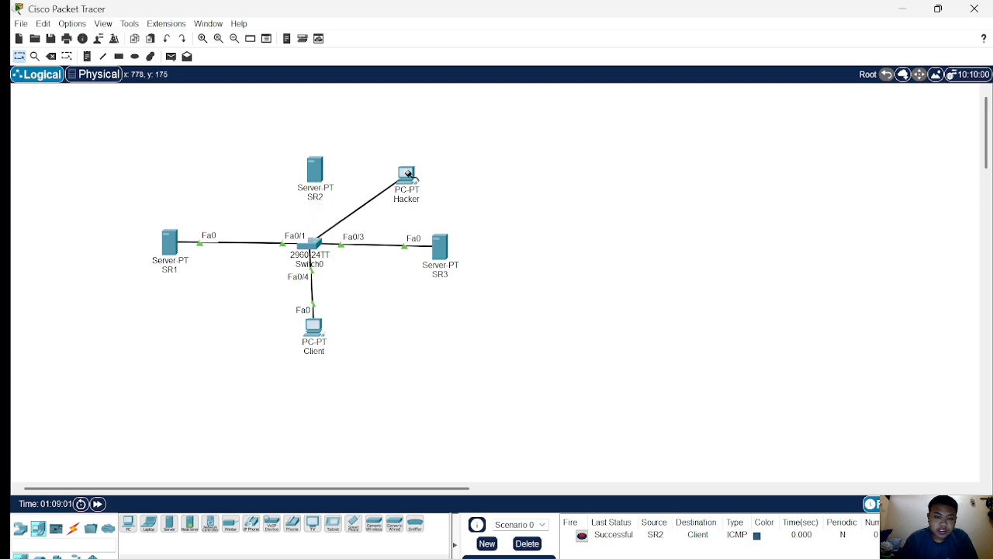
pyautogui.click(407, 173)
pyautogui.click(446, 228)
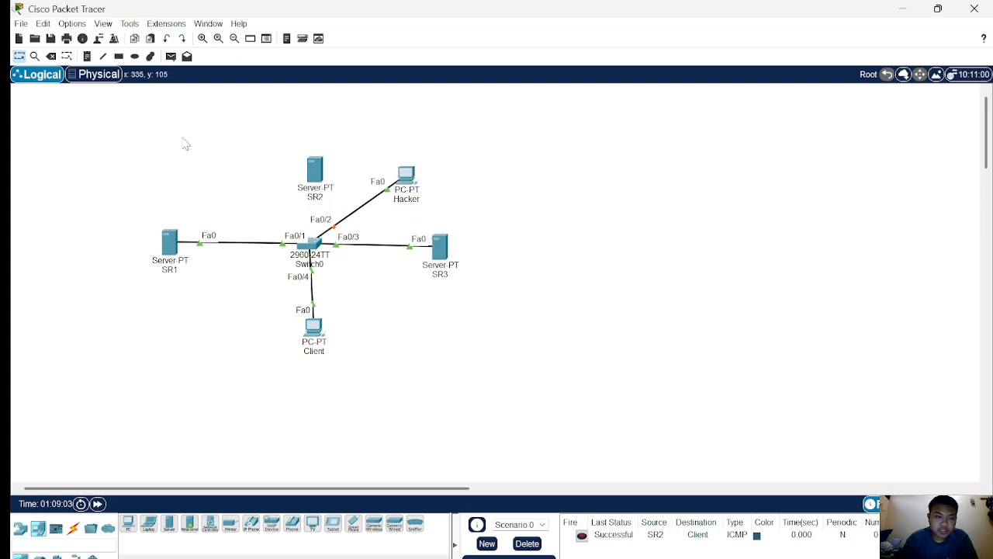
# Fast-forward the simulation time and send a simple PDU from the Hacker PC to the Client PC.
pyautogui.click(97, 503)
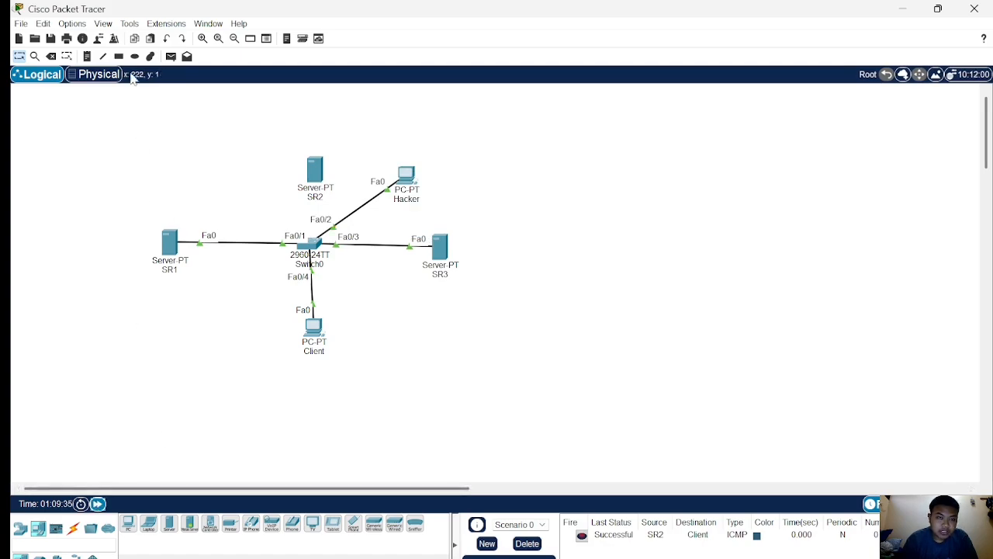
pyautogui.click(170, 56)
pyautogui.click(406, 173)
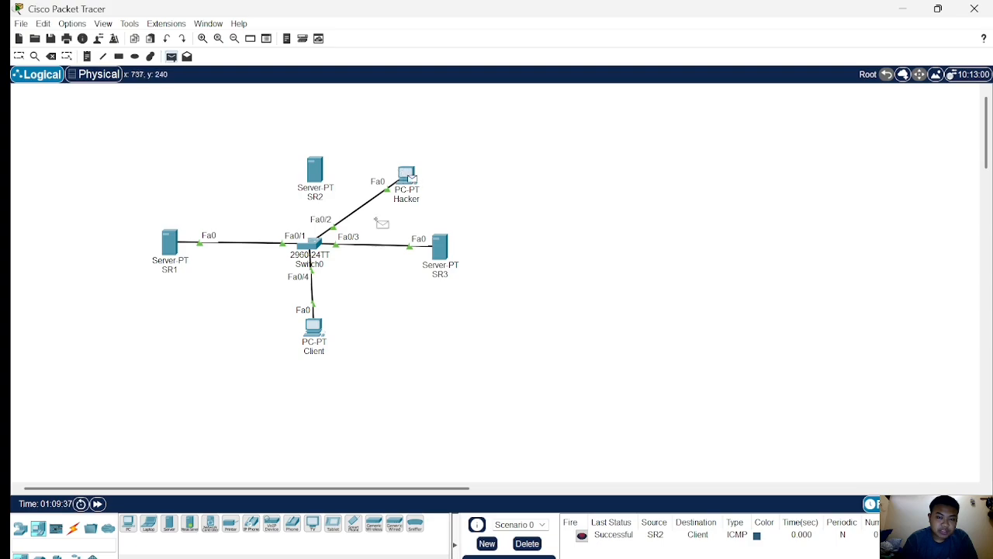
pyautogui.click(315, 347)
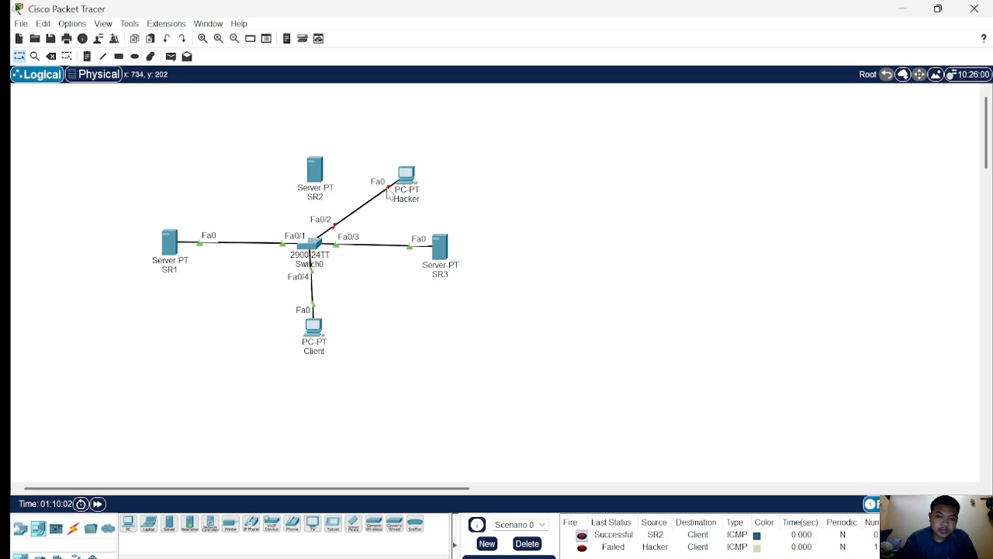
# Reconnect the Fa0/2 cable from the Hacker PC back to server SR2's Fa0 port.
pyautogui.moveTo(383, 191); pyautogui.dragTo(316, 176)
pyautogui.click(342, 185)
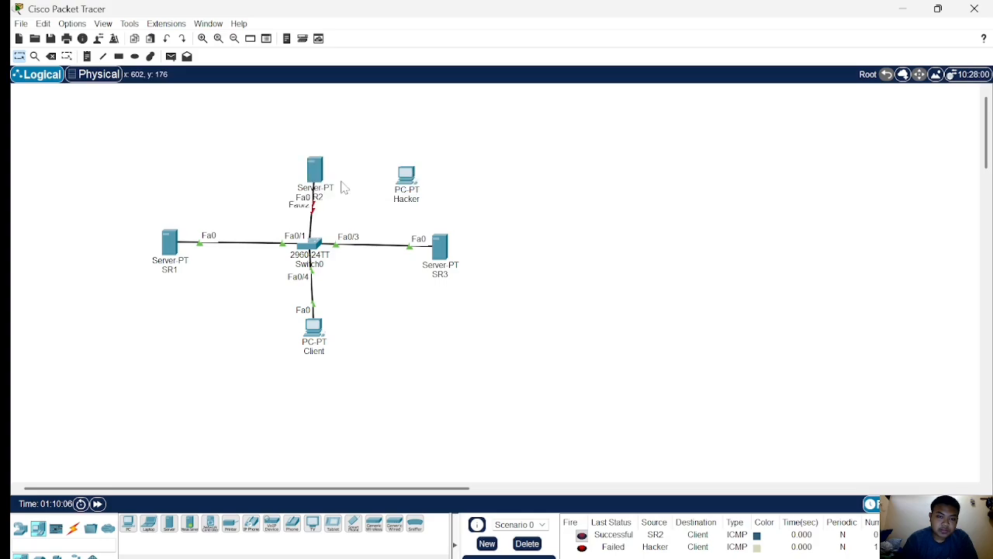
pyautogui.click(318, 177)
pyautogui.click(289, 188)
# Shut down and then re-enable interface fa0/2 on the switch to recover it from the violation.
pyautogui.click(314, 244)
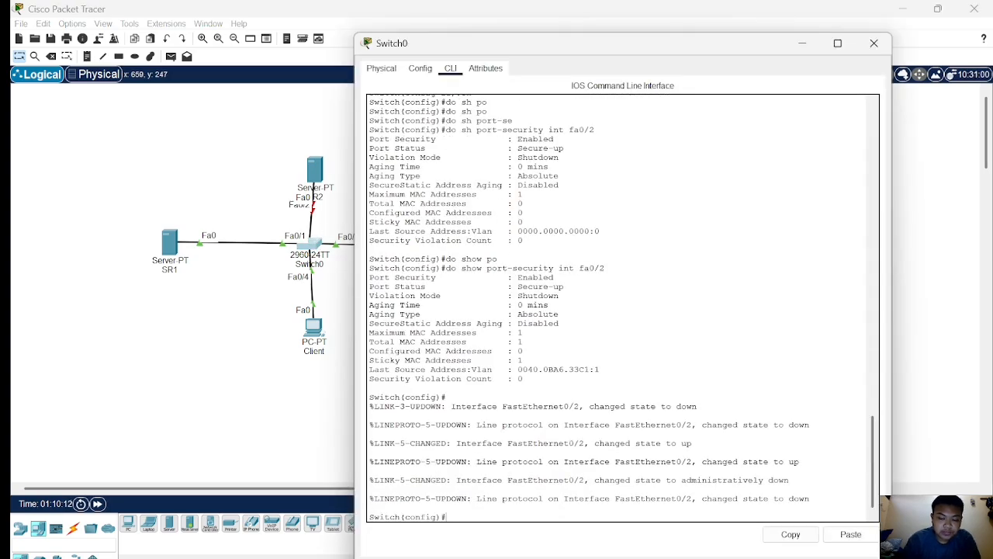
pyautogui.write('int fa')
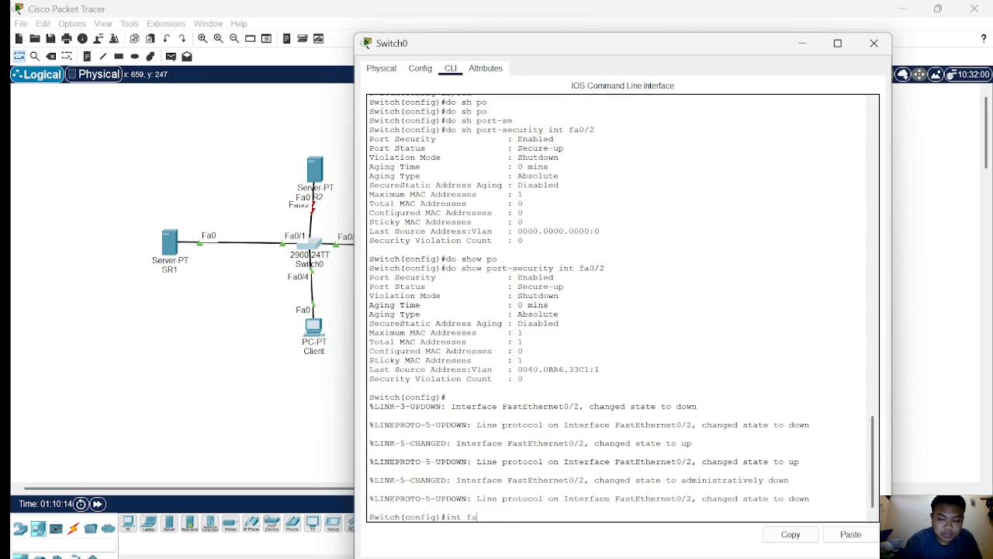
pyautogui.write('0/2')
pyautogui.press('Return')
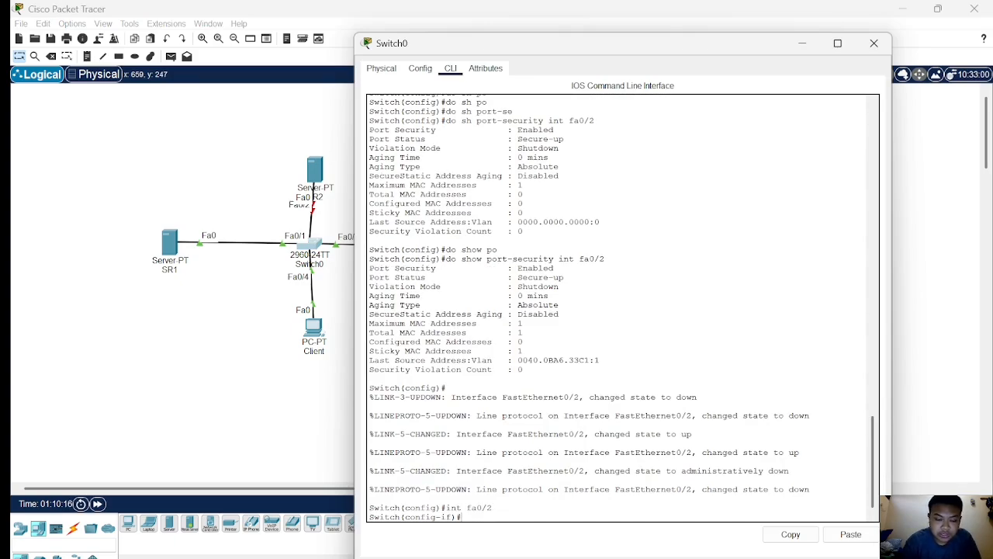
pyautogui.write('shut')
pyautogui.press('Tab')
pyautogui.press('Return')
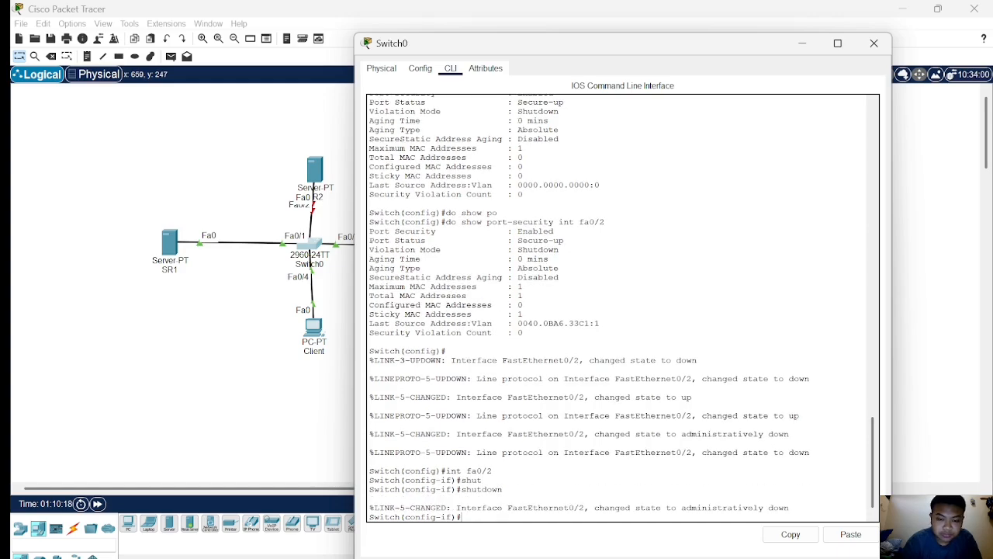
pyautogui.write('no shu')
pyautogui.press('Tab')
pyautogui.press('Return')
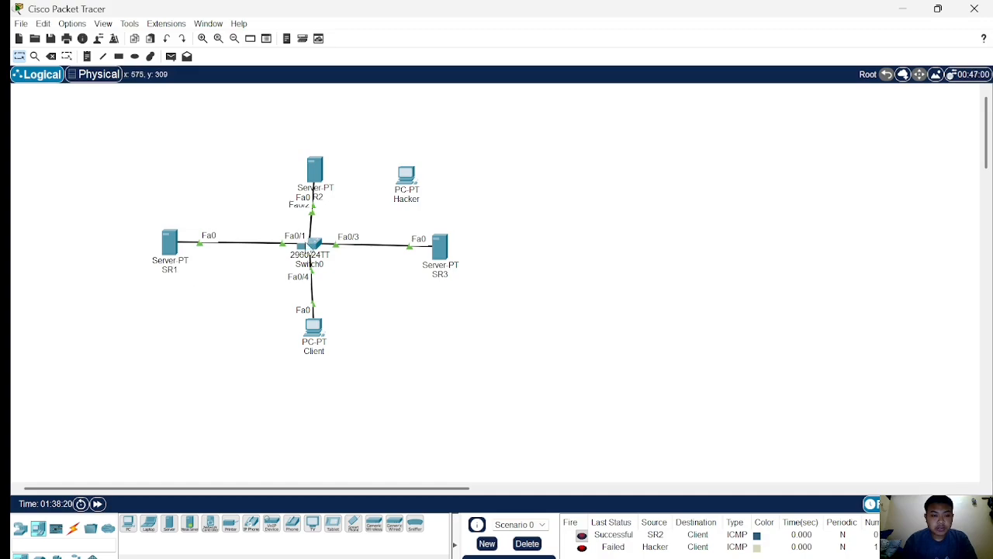
# Open the switch's command line, enter global configuration mode and set interface fa0/1 to access mode.
pyautogui.click(313, 245)
pyautogui.press('Return')
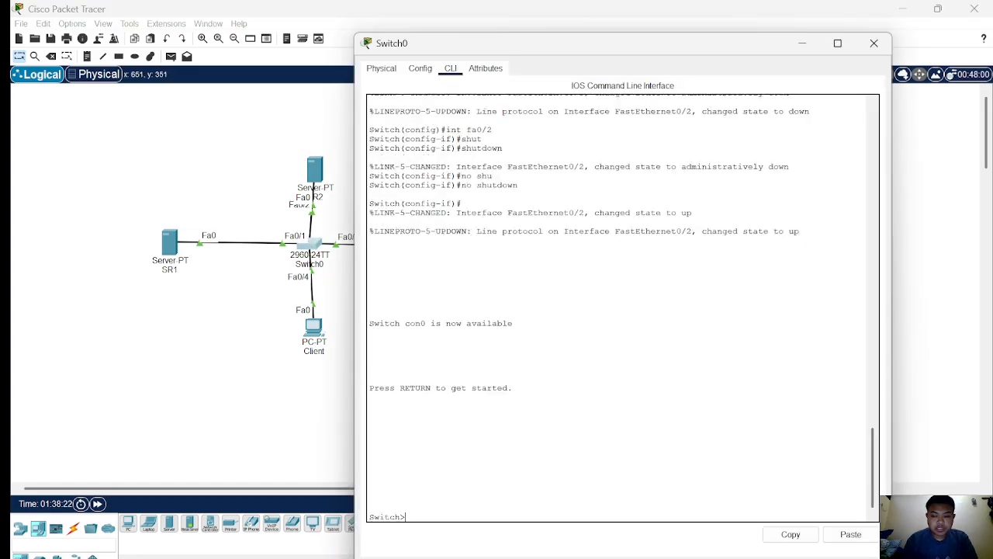
pyautogui.write('en')
pyautogui.press('Return')
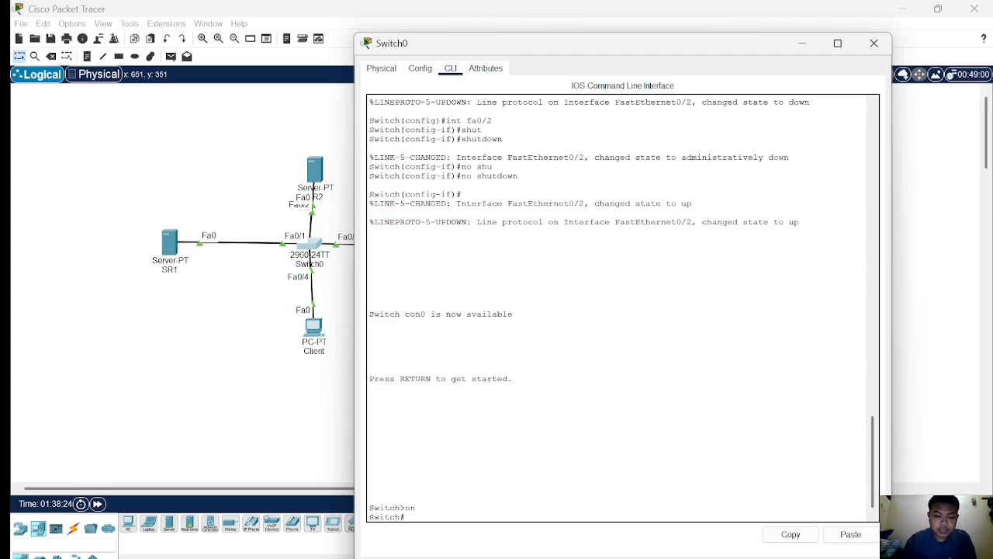
pyautogui.write('conf t')
pyautogui.press('Return')
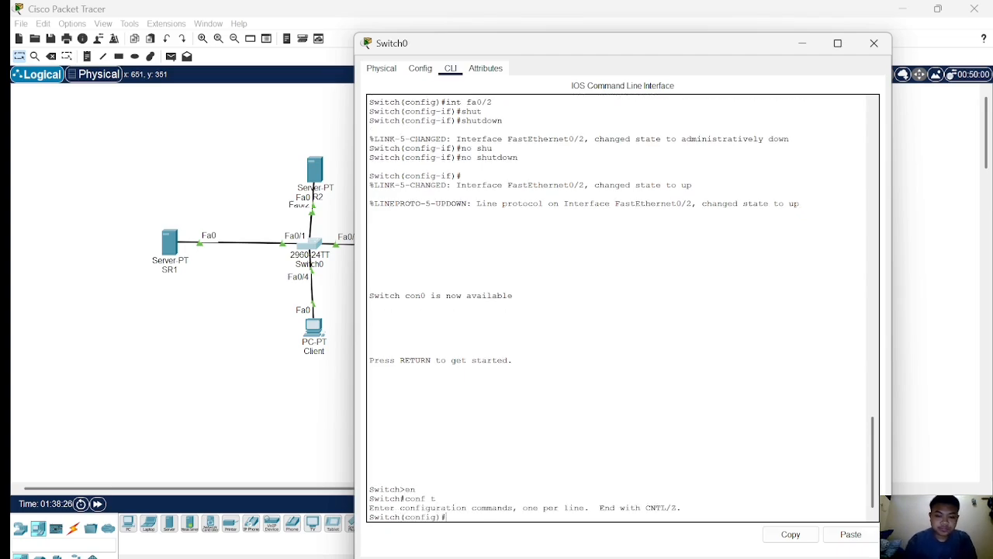
pyautogui.write('int ')
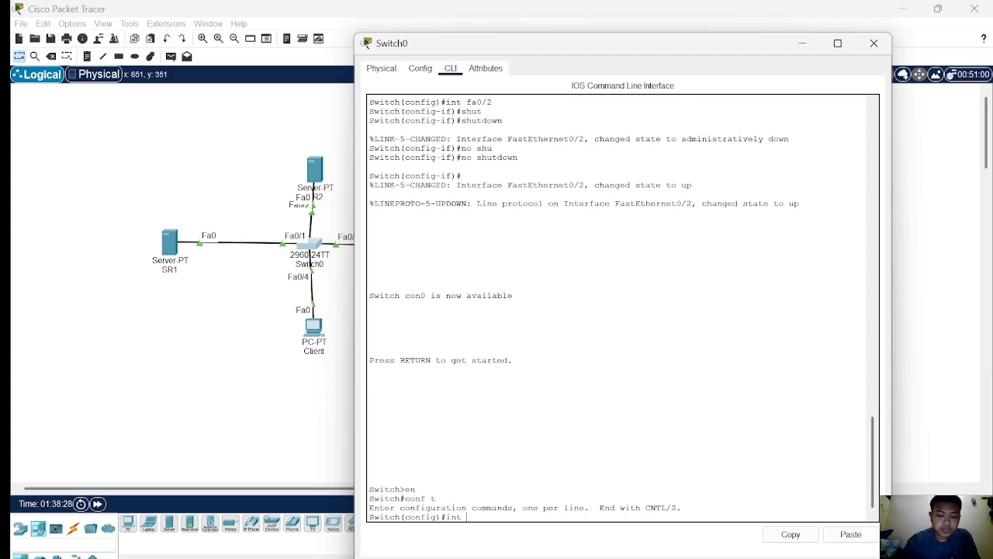
pyautogui.write('fa0/1')
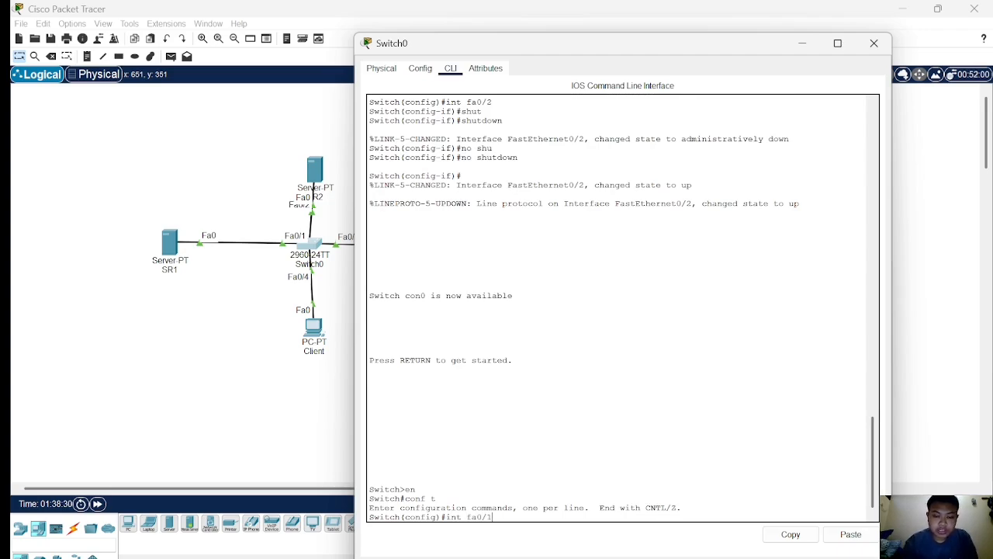
pyautogui.press('Return')
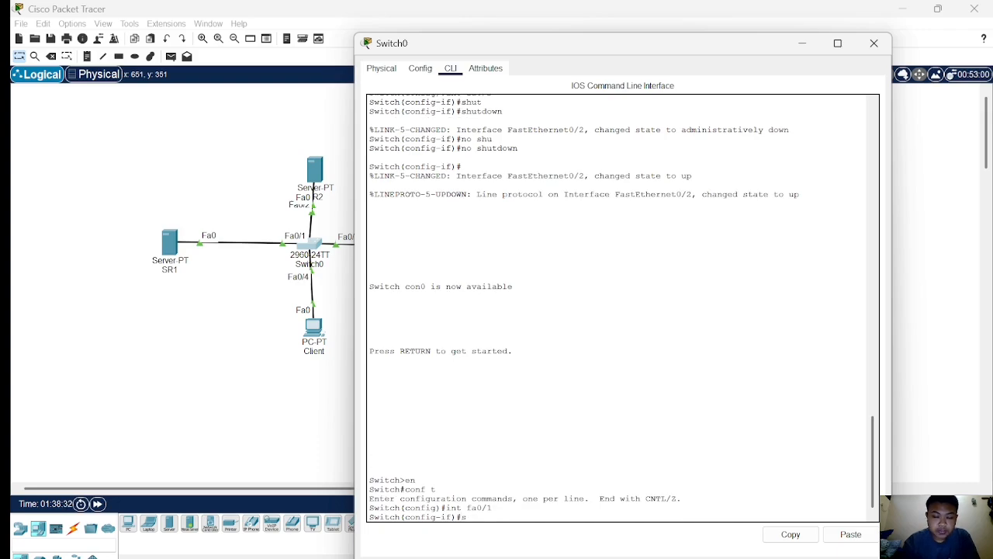
pyautogui.write('swit')
pyautogui.press('Tab')
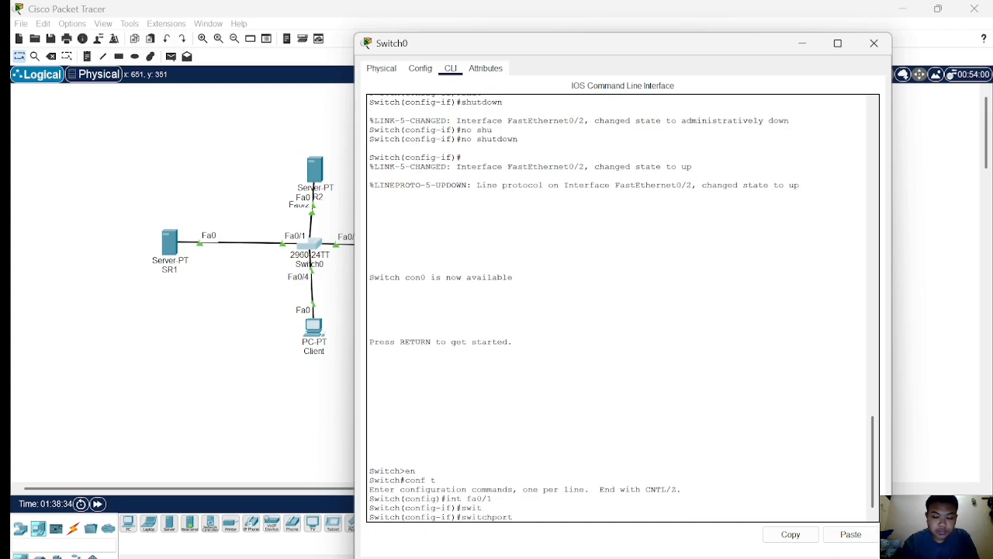
pyautogui.write('mode ac')
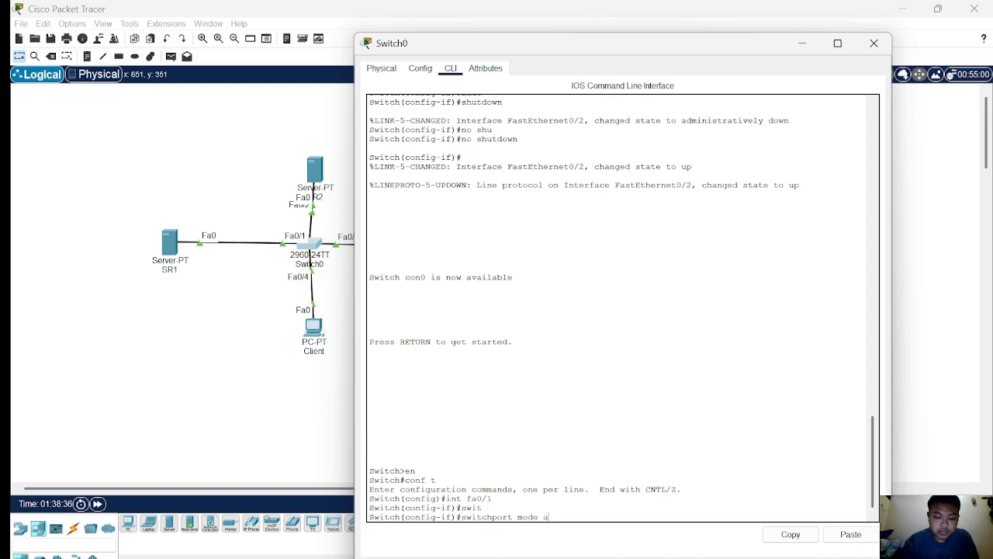
pyautogui.press('Tab')
pyautogui.press('Return')
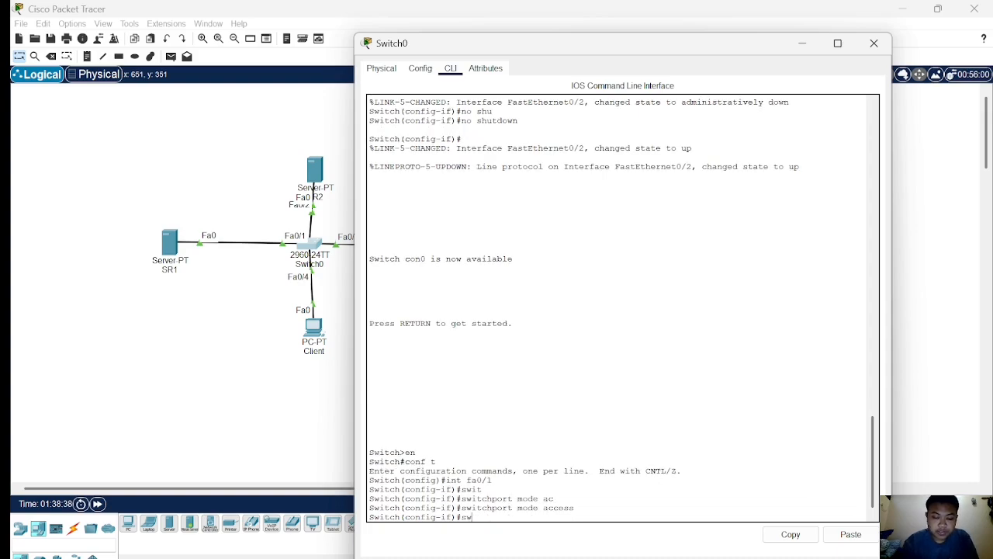
# Enable sticky MAC address learning for port security on interface fa0/1.
pyautogui.write('swi')
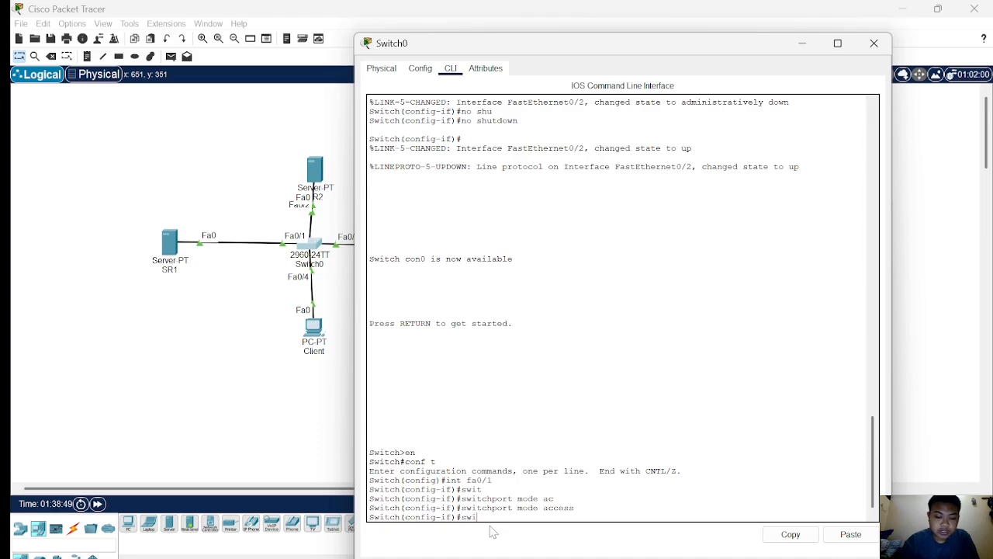
pyautogui.press('Tab')
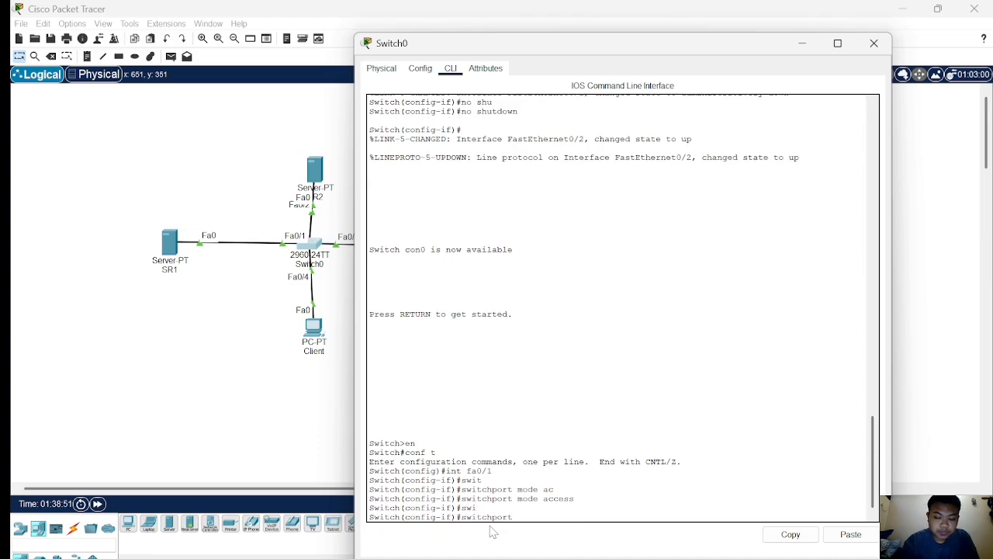
pyautogui.write('po')
pyautogui.press('Tab')
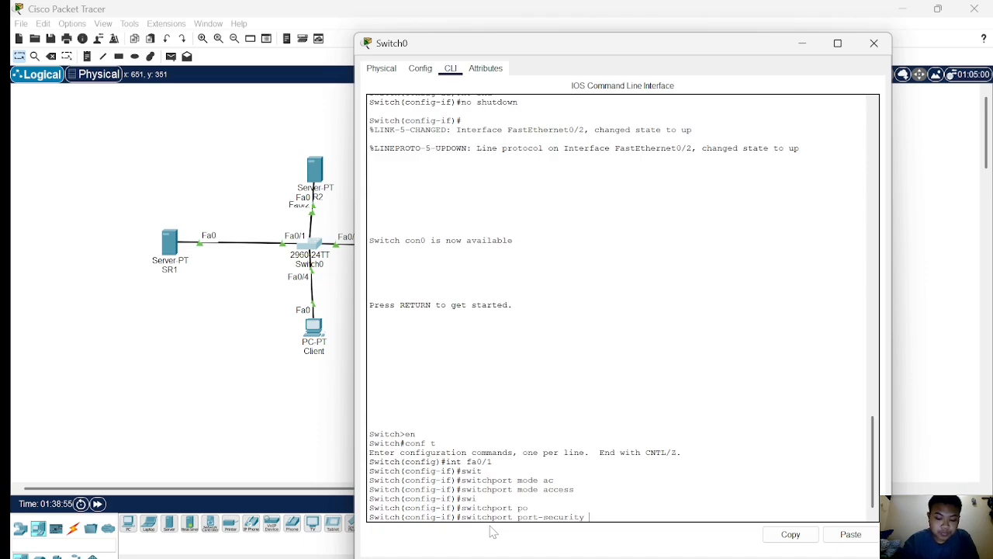
pyautogui.write('mac')
pyautogui.press('Tab')
pyautogui.write('s')
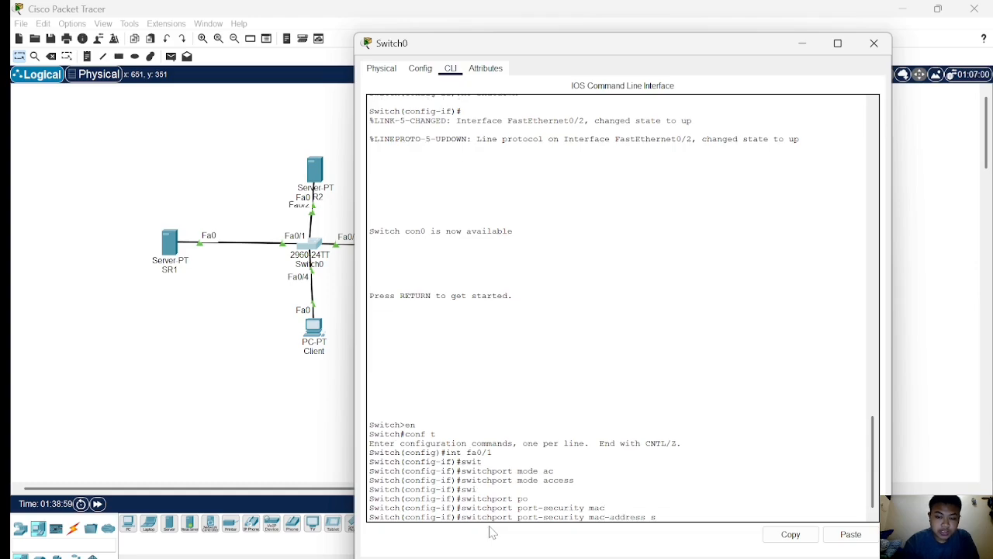
pyautogui.press('Tab')
pyautogui.press('Return')
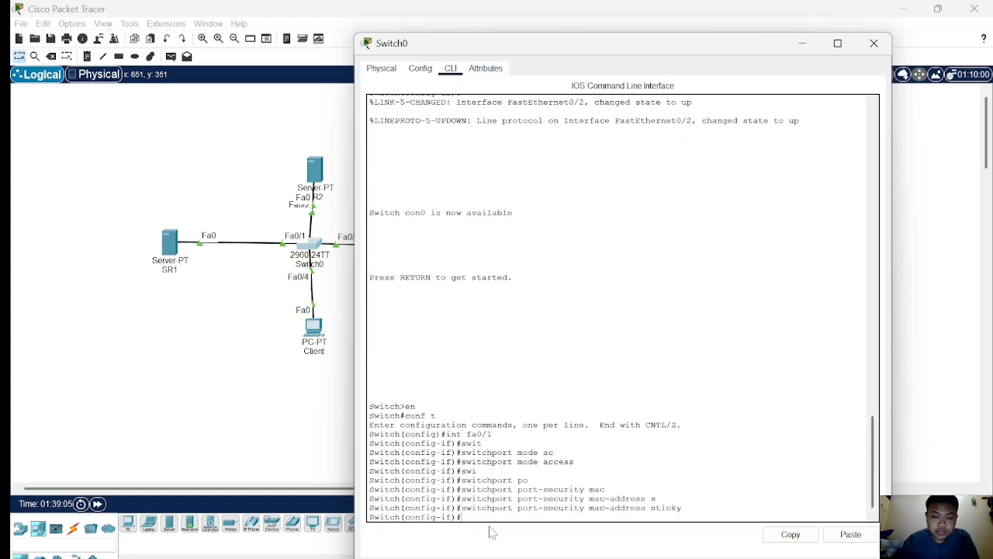
# Set the port-security maximum to 1 MAC address on interface fa0/1.
pyautogui.write('s')
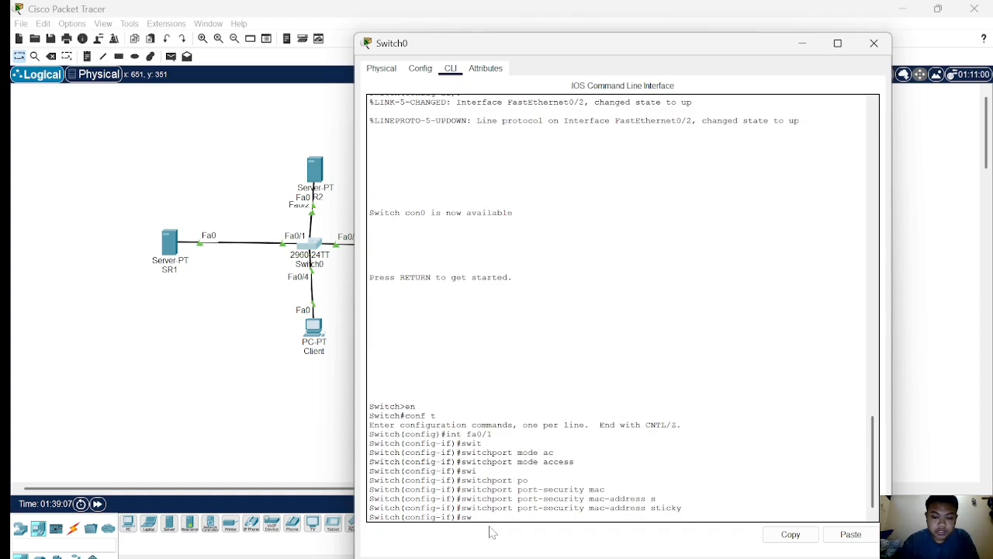
pyautogui.write('w')
pyautogui.press('Tab')
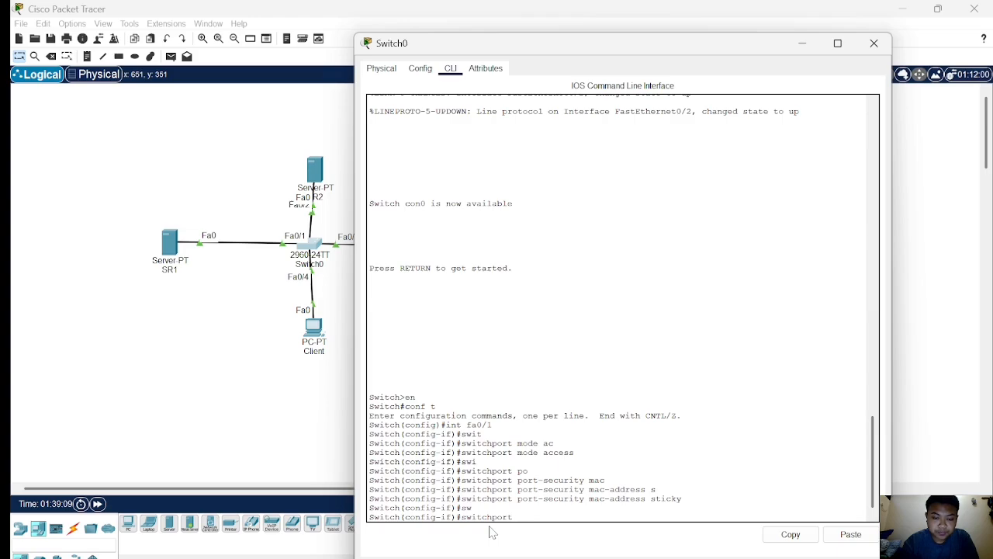
pyautogui.write('po')
pyautogui.press('Tab')
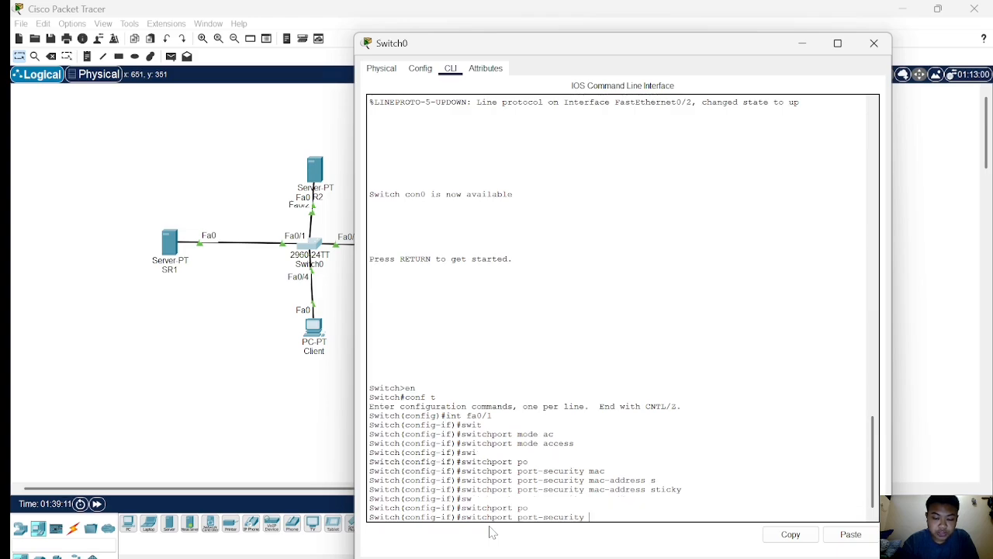
pyautogui.write('max')
pyautogui.press('Tab')
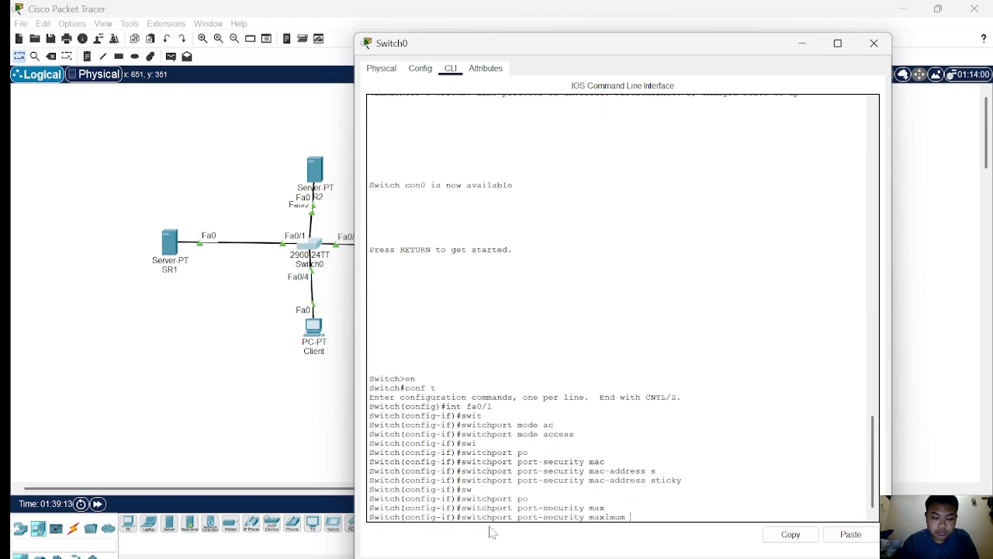
pyautogui.write('1')
pyautogui.press('Return')
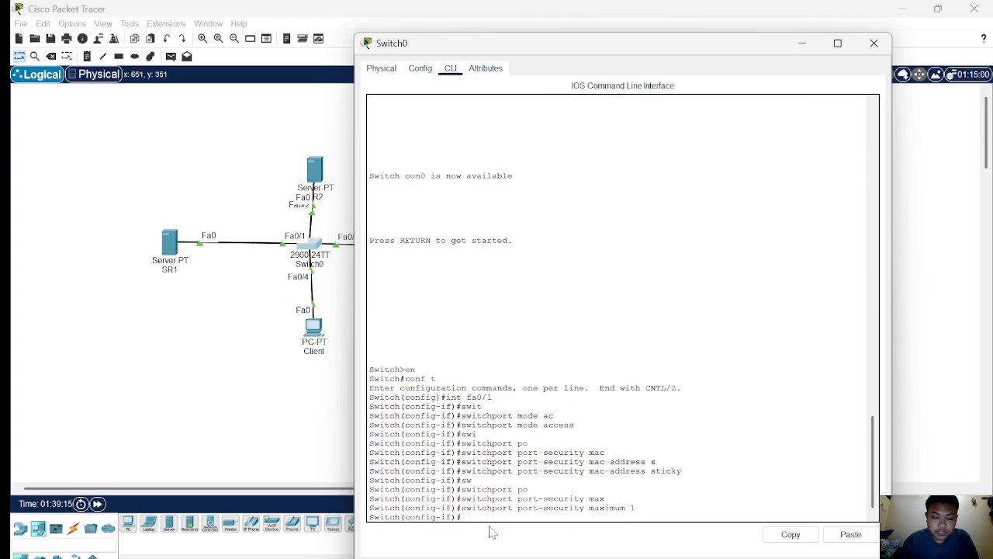
# Start the port-security violation command on fa0/1 and list the available violation modes.
pyautogui.write('swit')
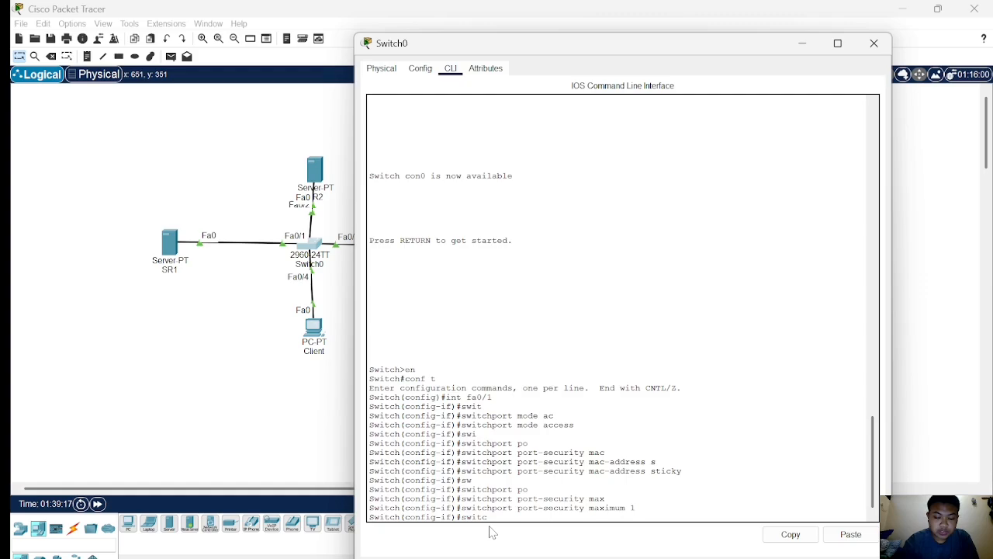
pyautogui.write('c')
pyautogui.press('Tab')
pyautogui.write('po')
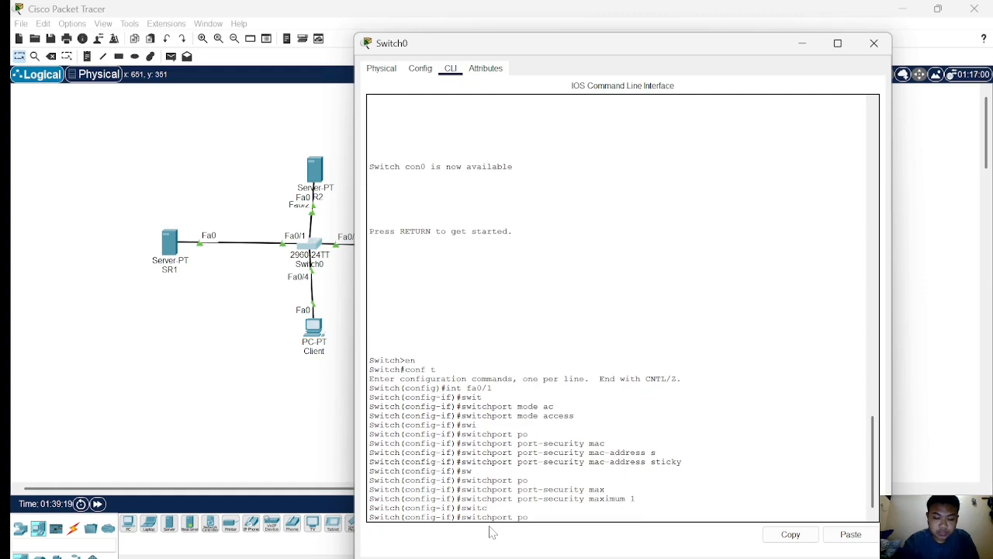
pyautogui.press('Tab')
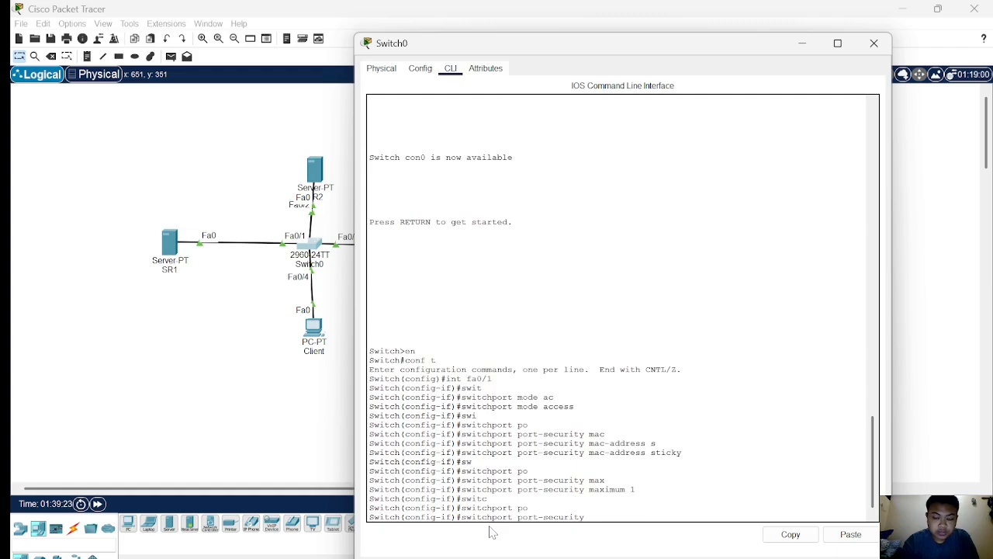
pyautogui.write('vio')
pyautogui.press('Tab')
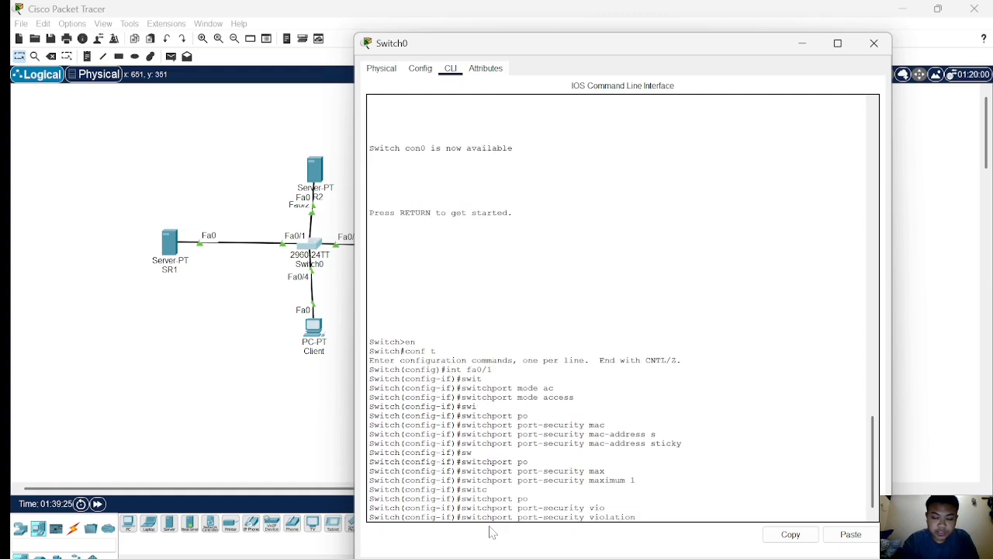
pyautogui.write('?')
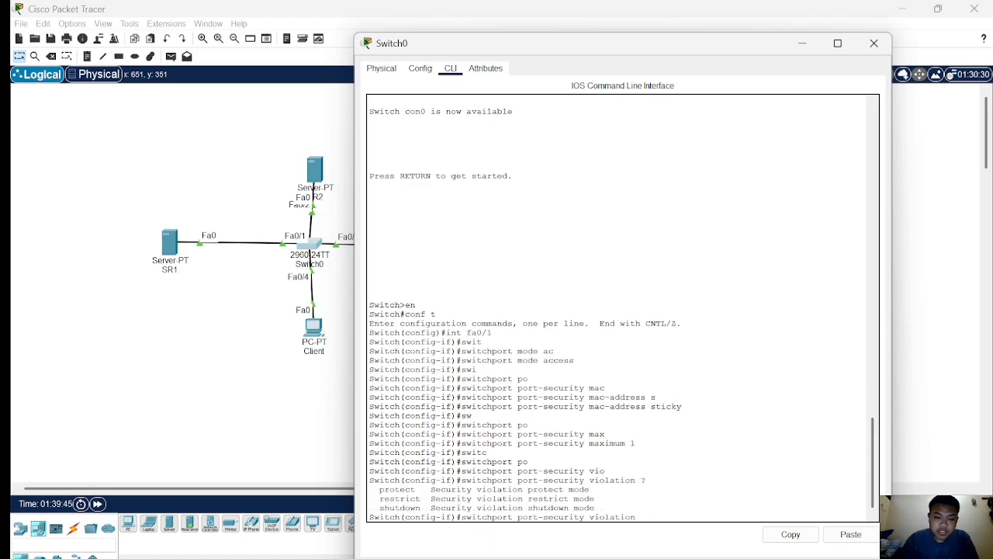
pyautogui.moveTo(379, 508); pyautogui.dragTo(595, 507)
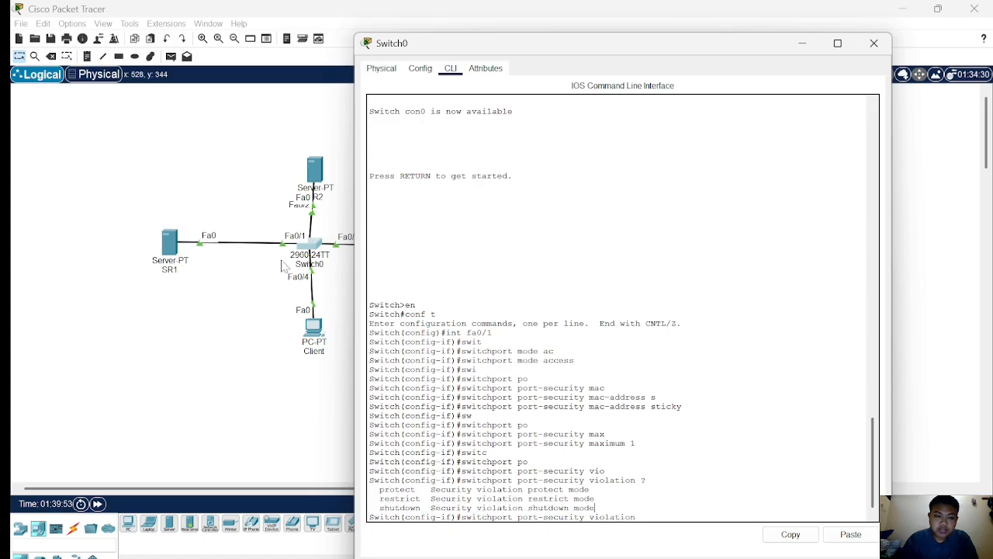
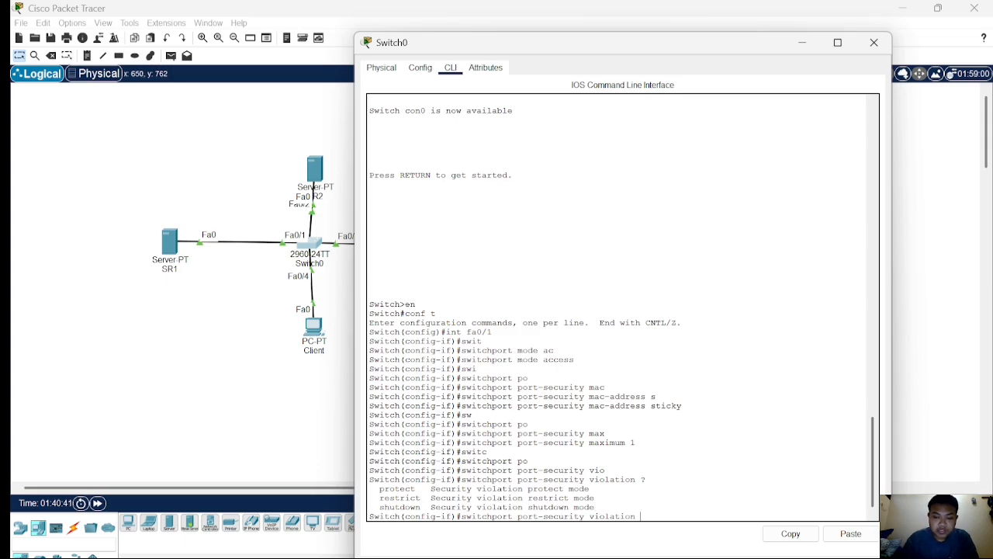
# Set the port-security violation mode on interface fa0/1 to protect.
pyautogui.write('p')
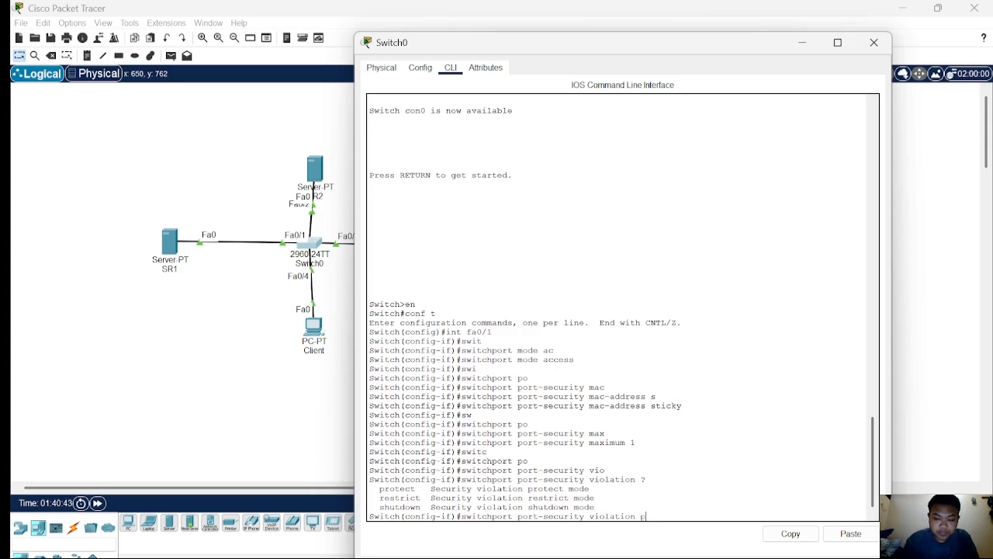
pyautogui.write('ro')
pyautogui.press('Tab')
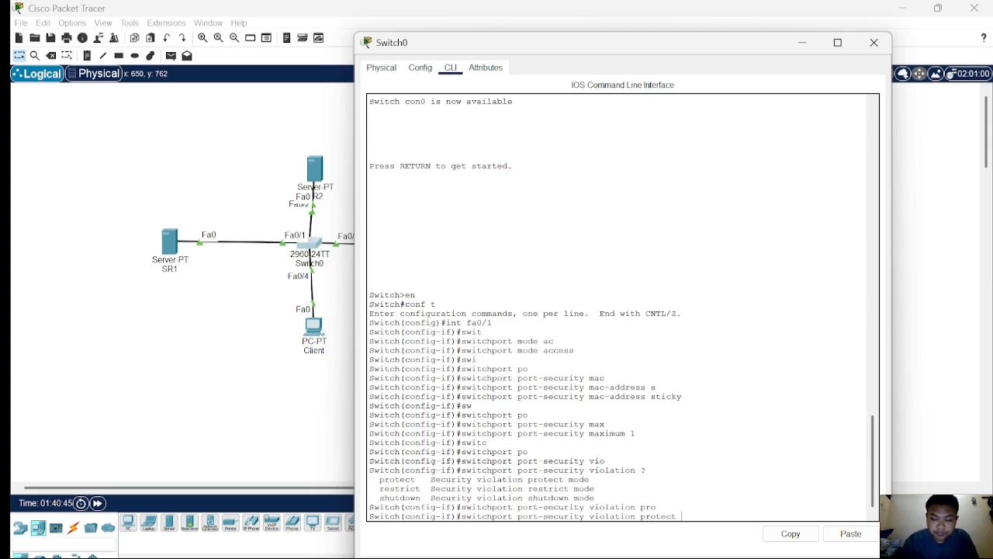
pyautogui.press('Return')
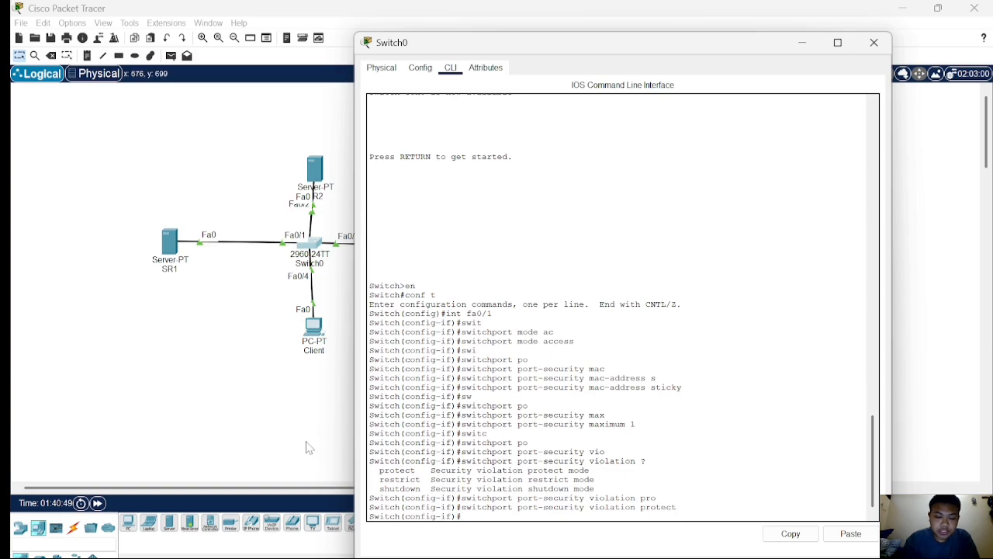
# Exit interface configuration and display the port-security status of interface fa0/1.
pyautogui.write('ex')
pyautogui.press('Return')
pyautogui.write('do show')
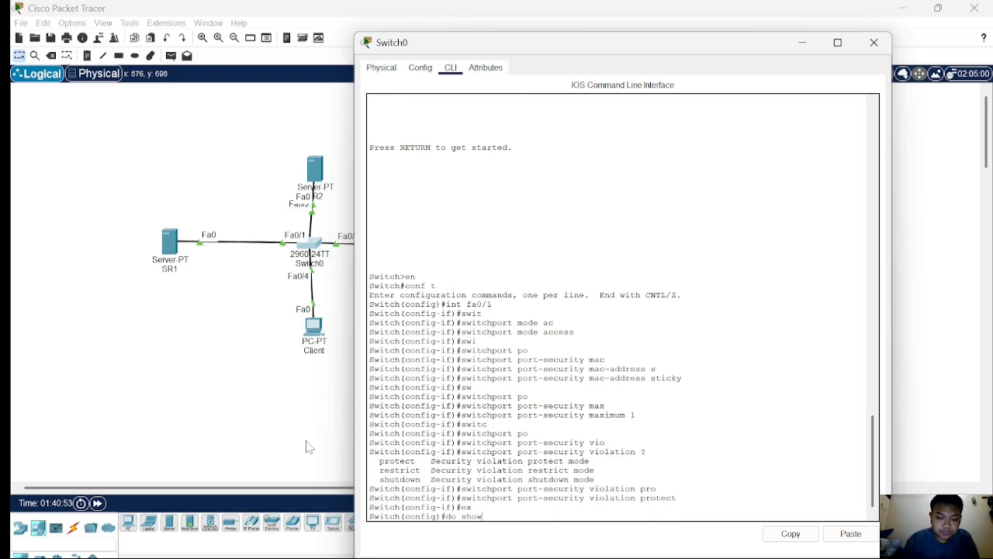
pyautogui.write(' port')
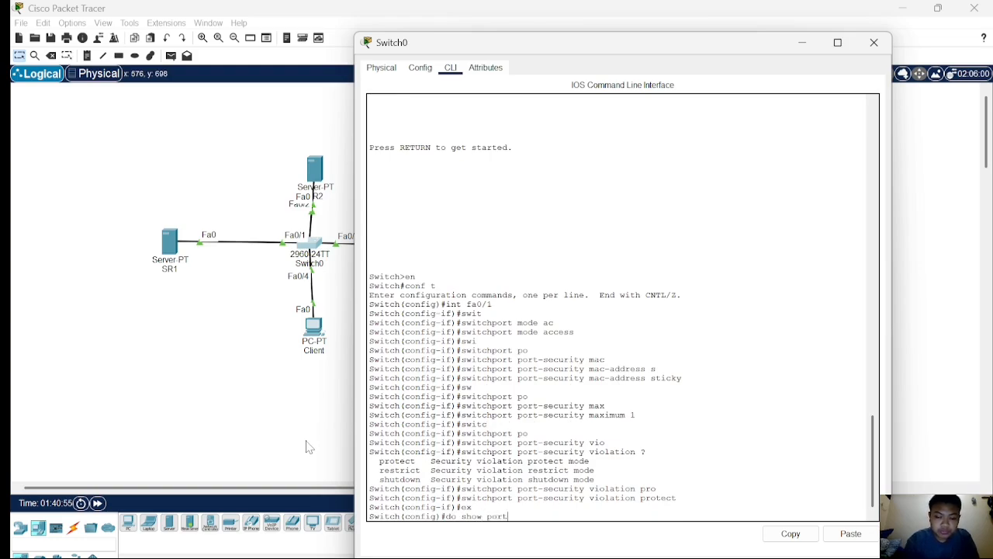
pyautogui.write('-secur')
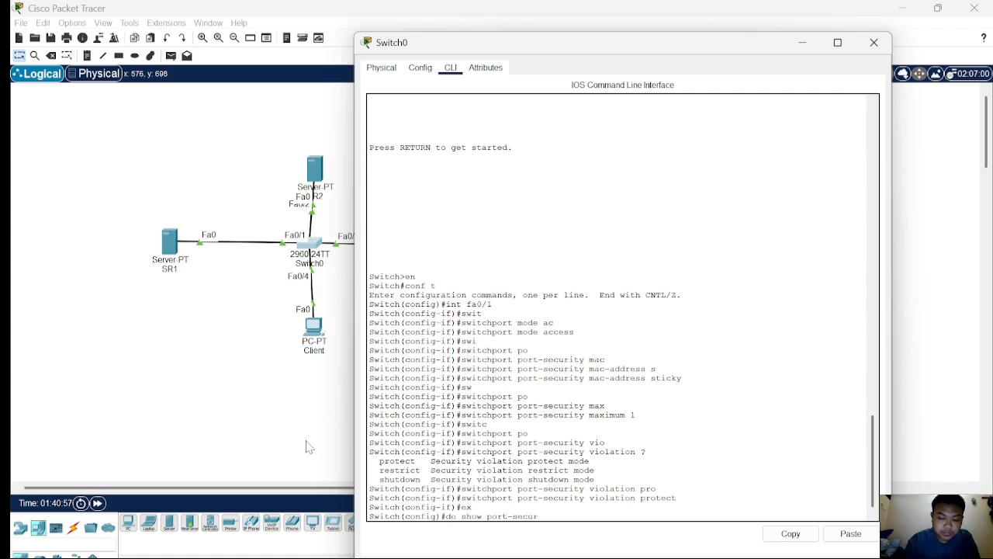
pyautogui.write('ity int fa0/1')
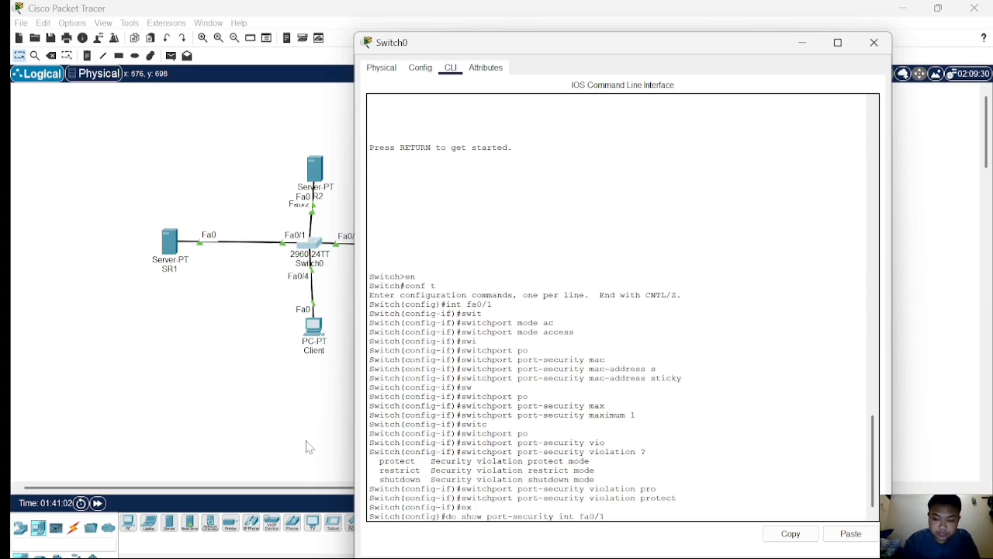
pyautogui.press('Return')
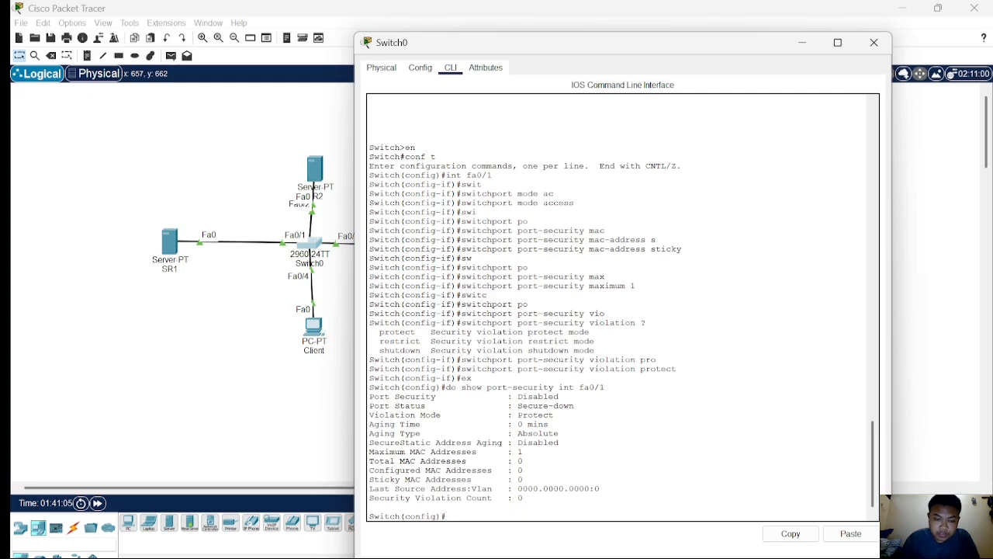
pyautogui.moveTo(375, 396); pyautogui.dragTo(503, 388)
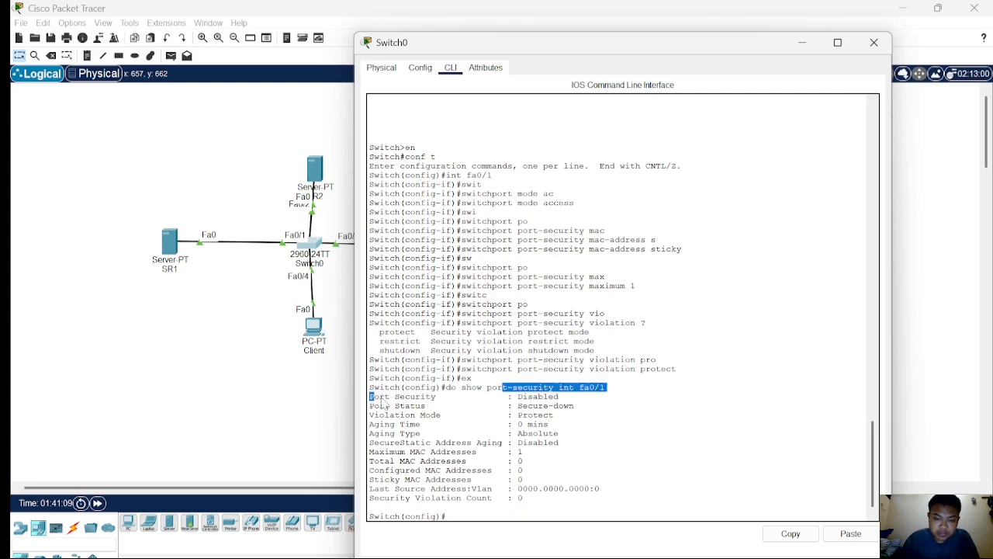
pyautogui.click(495, 405)
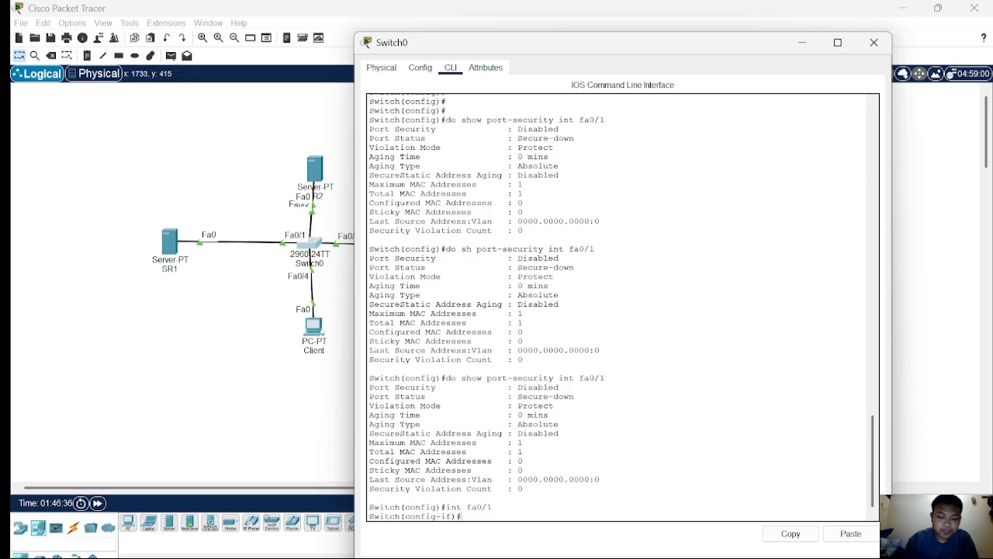
# Enable port security on interface fa0/1.
pyautogui.write('switchport')
pyautogui.press('Tab')
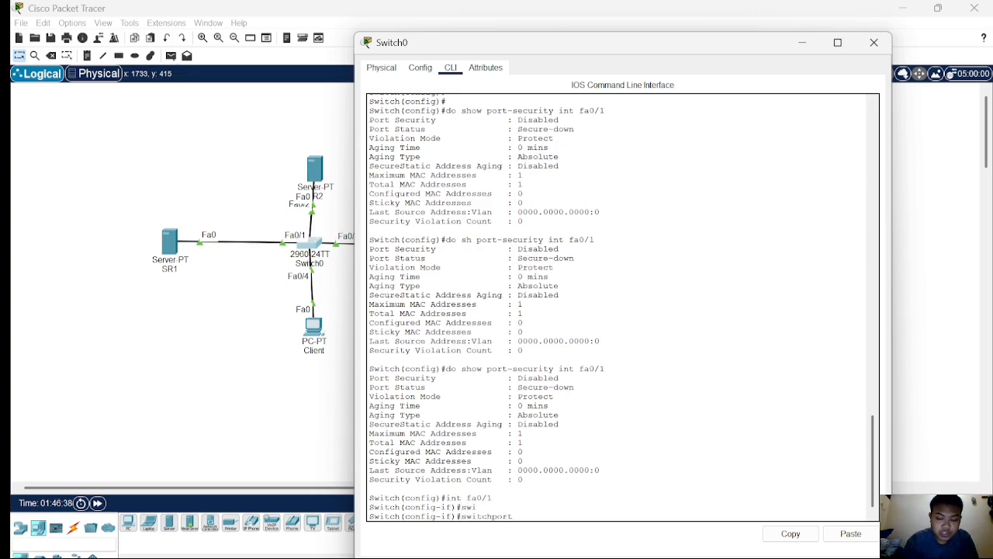
pyautogui.write('po')
pyautogui.press('Tab')
pyautogui.press('Return')
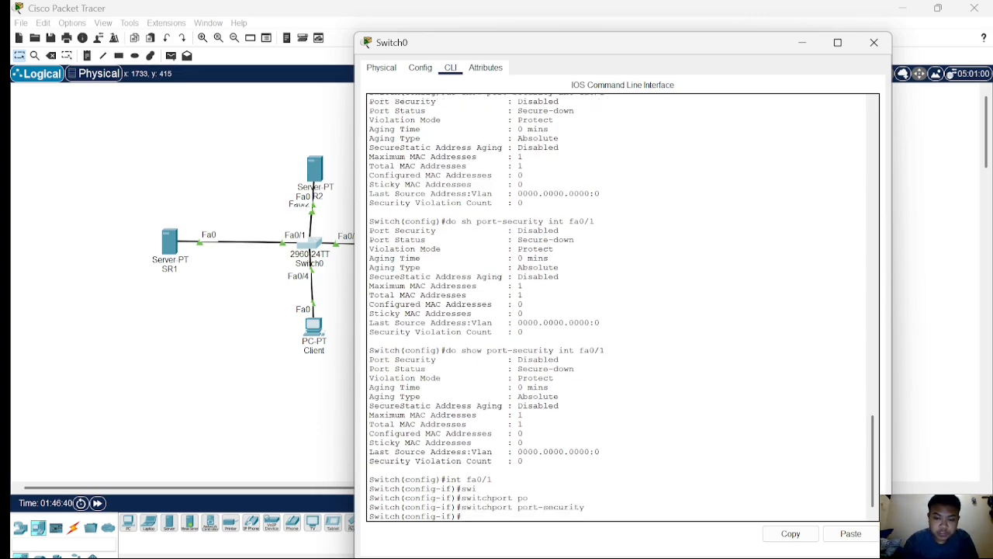
# Display the port-security status of interface fa0/1 from interface configuration mode.
pyautogui.write('do')
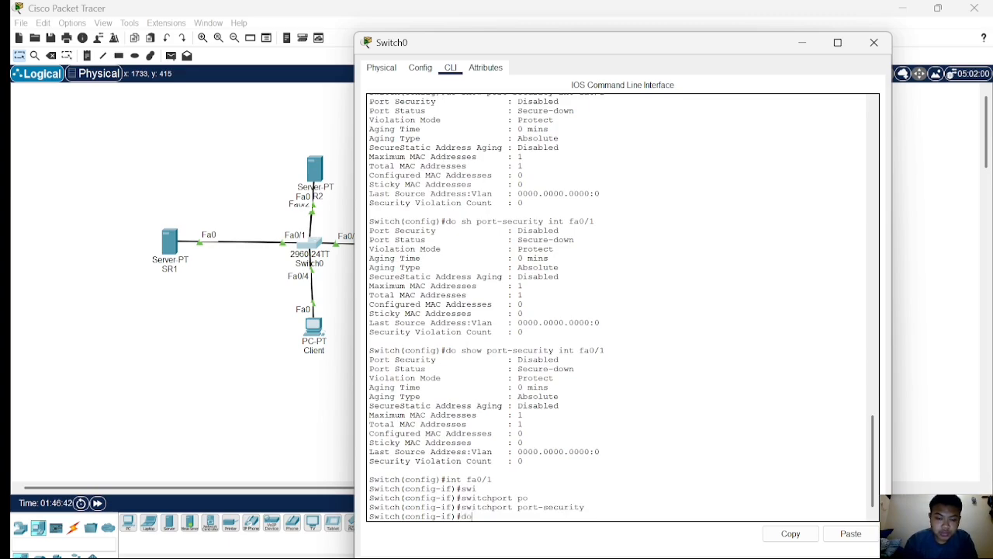
pyautogui.write(' show p')
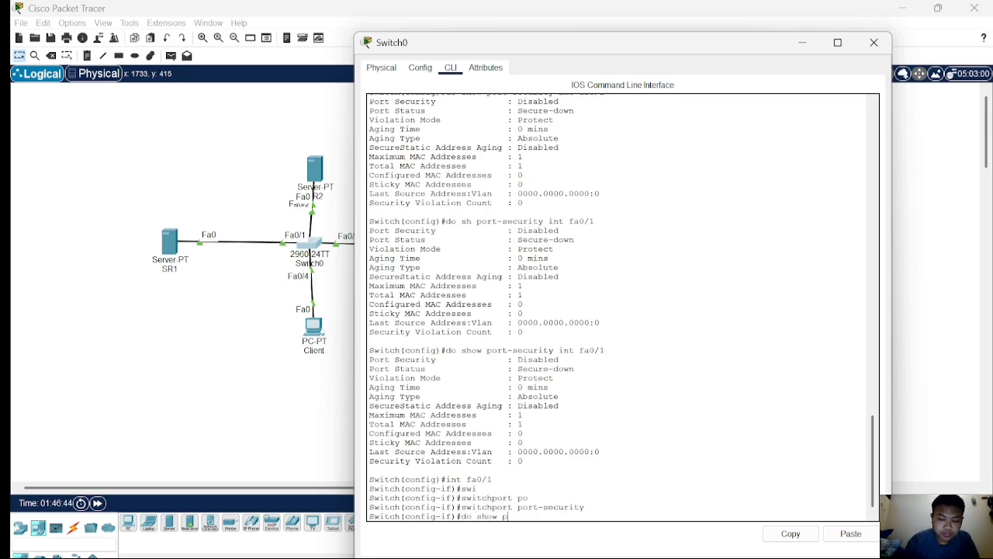
pyautogui.write('ort-sec')
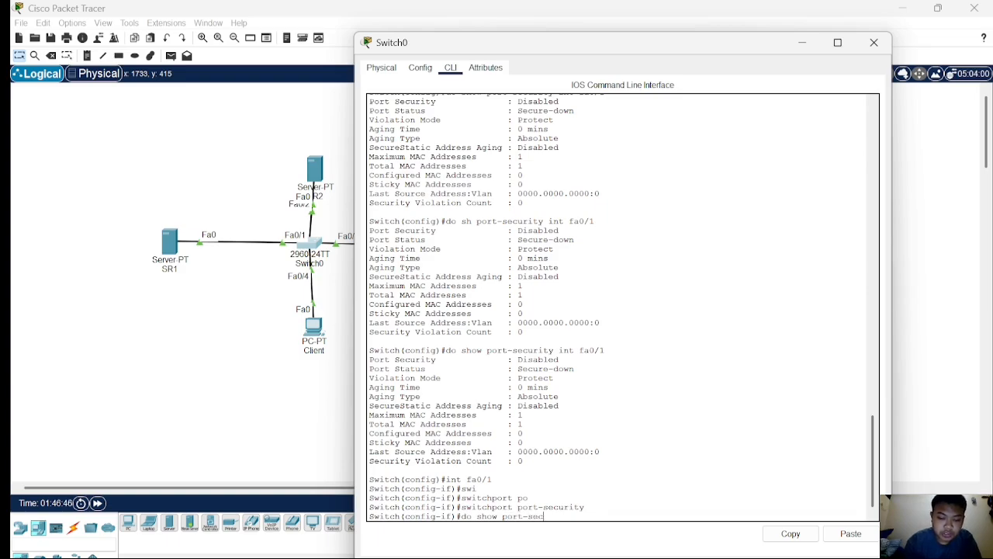
pyautogui.write('ur')
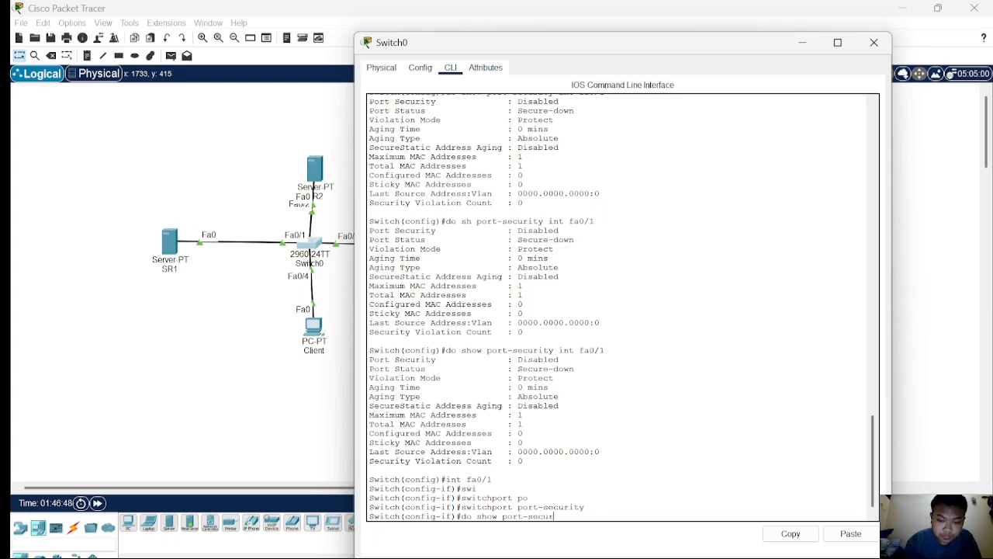
pyautogui.write('ity int fa0/1')
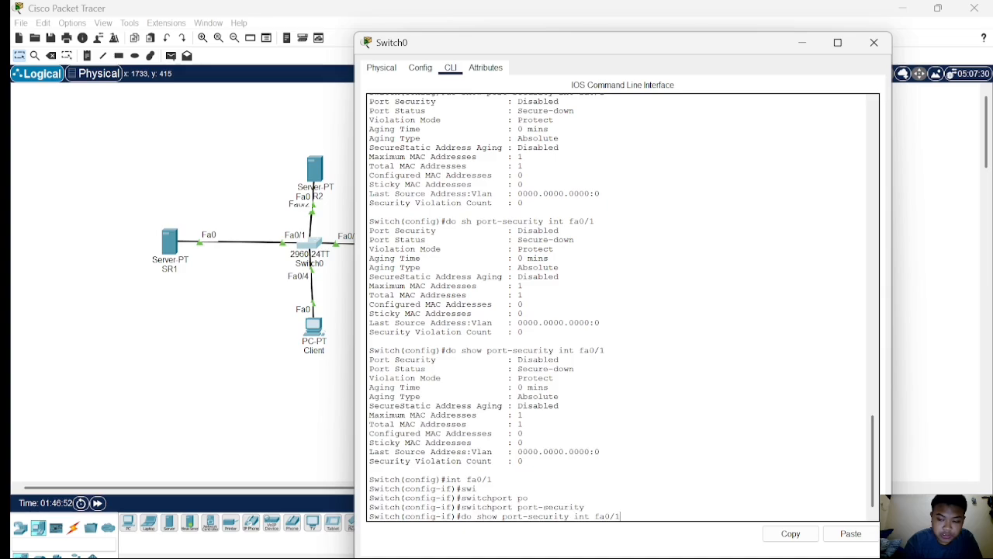
pyautogui.press('Return')
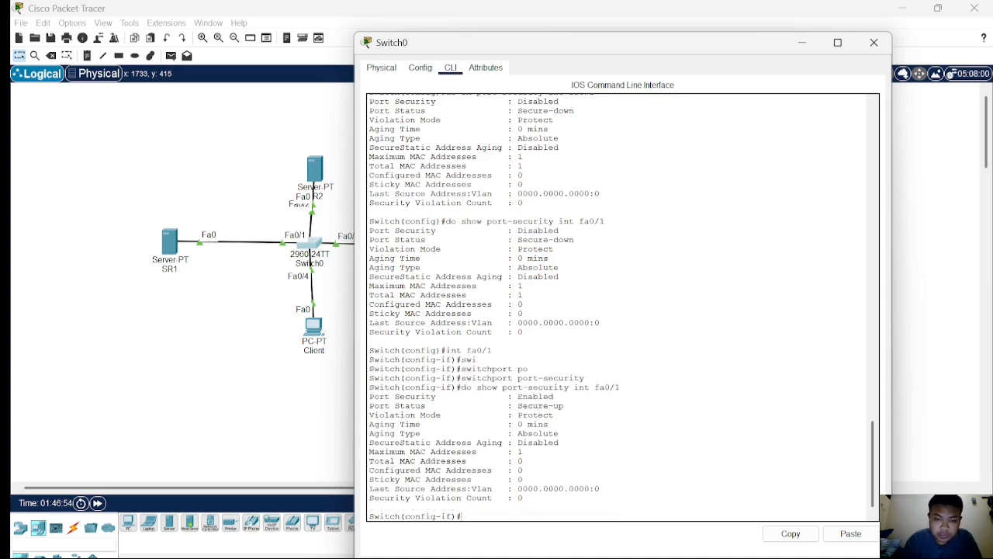
# Send a simple PDU from server SR1 to the Client PC to generate traffic through fa0/1.
pyautogui.click(146, 359)
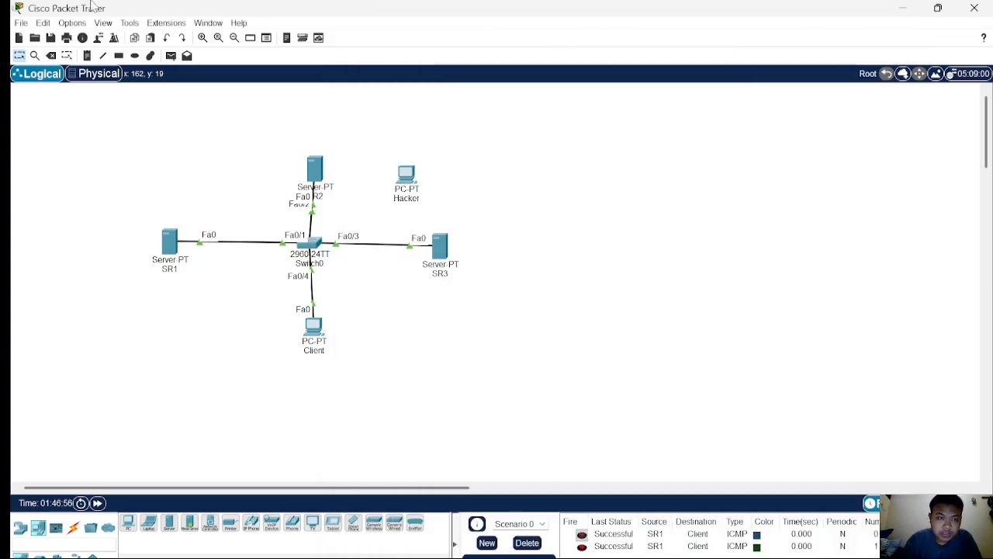
pyautogui.click(165, 40)
pyautogui.click(171, 56)
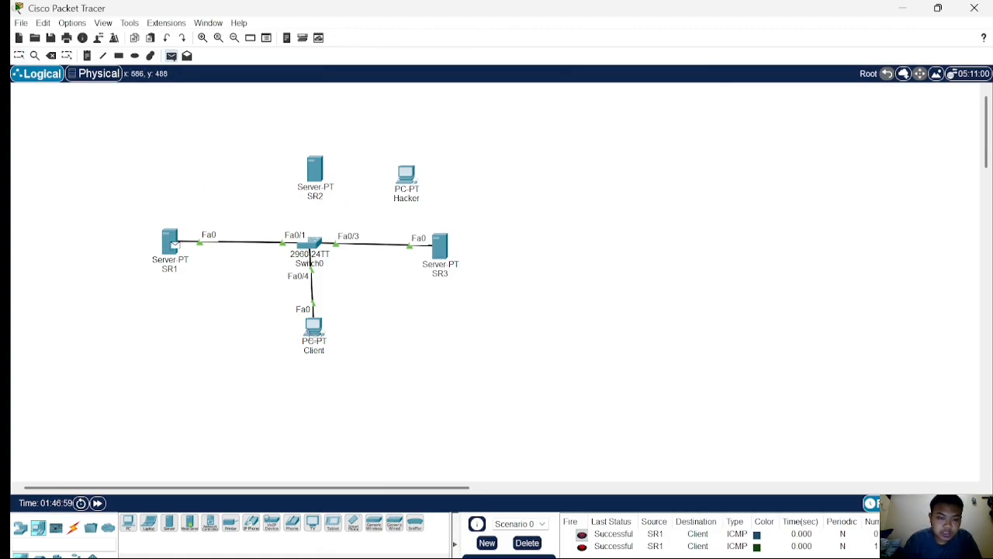
pyautogui.click(314, 326)
pyautogui.click(171, 56)
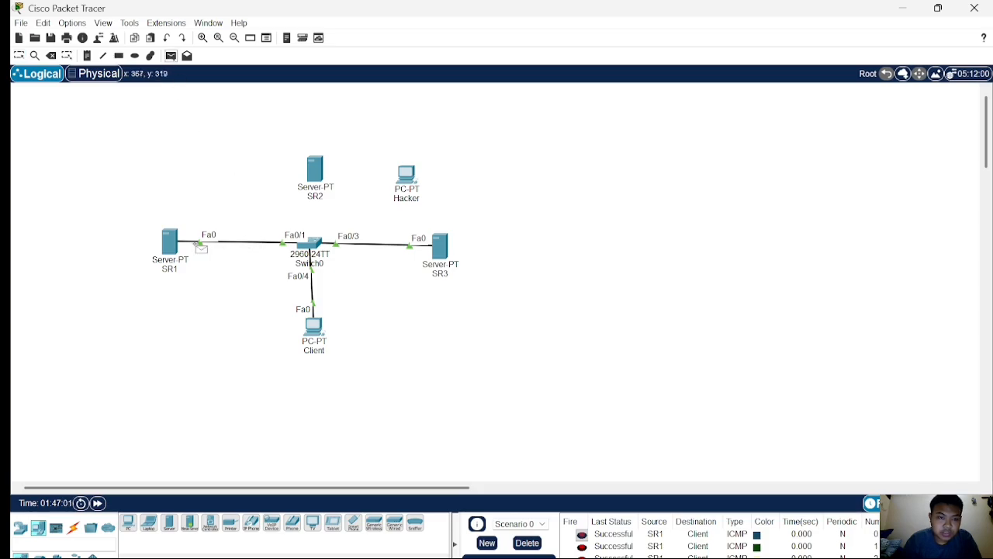
pyautogui.click(173, 243)
pyautogui.click(313, 335)
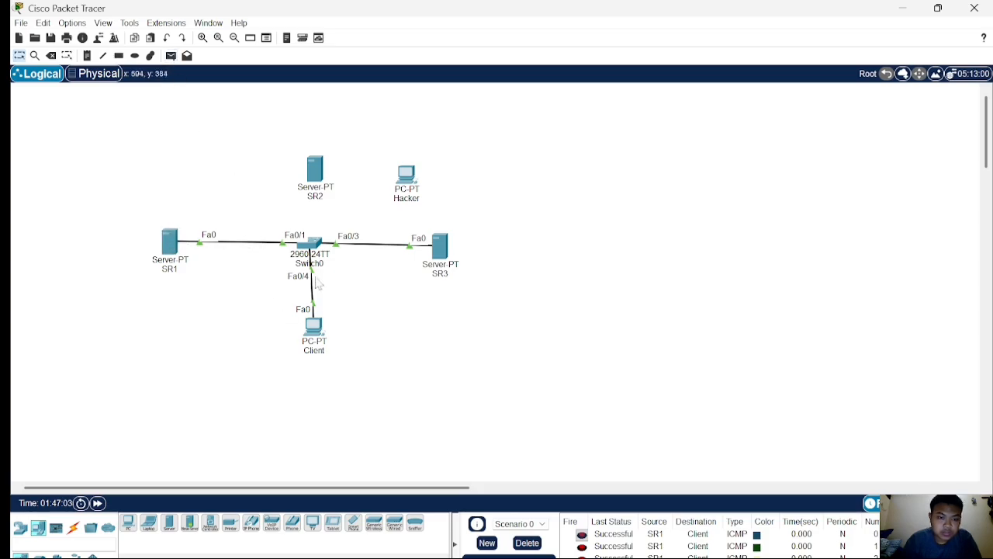
# Reopen the switch command line and display the port-security status of interface fa0/1 again.
pyautogui.click(312, 250)
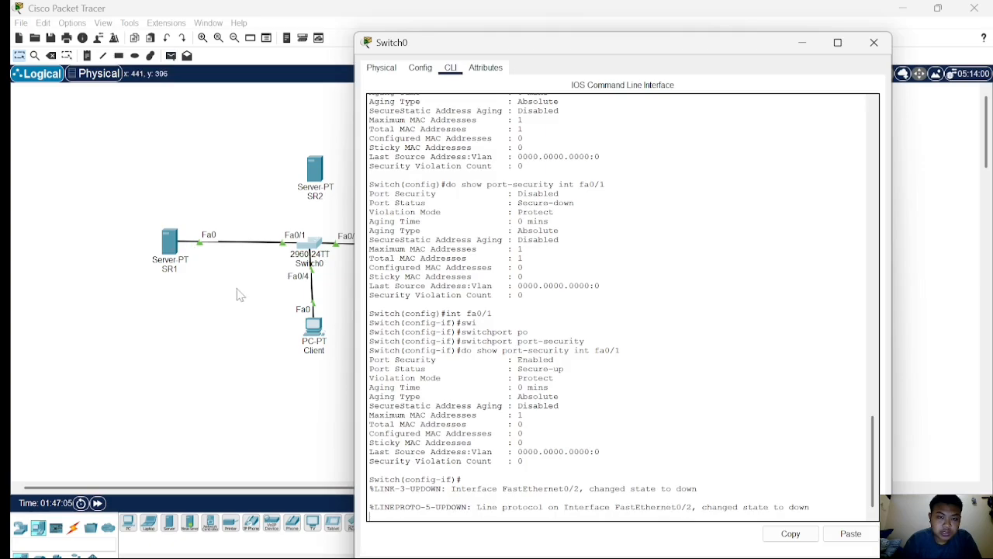
pyautogui.click(481, 485)
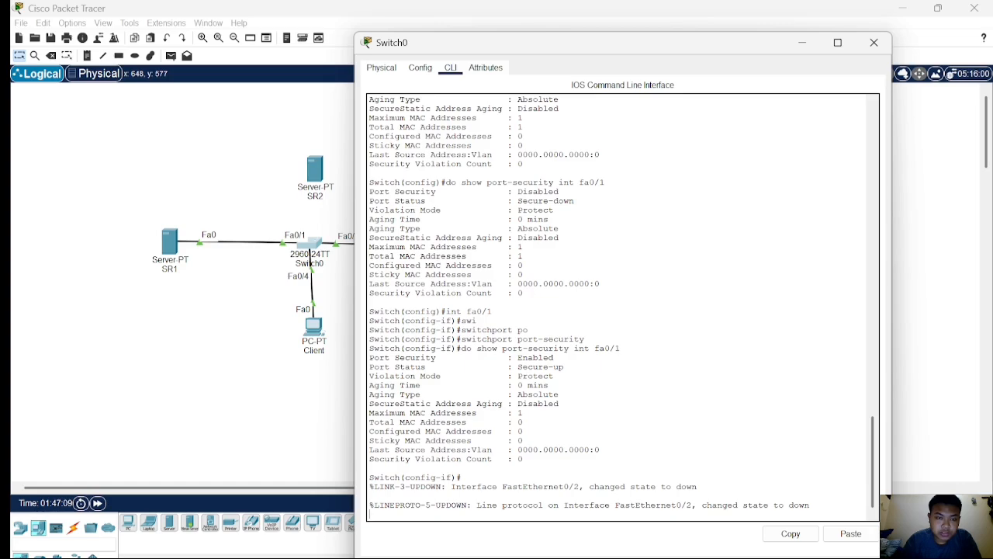
pyautogui.press('Return')
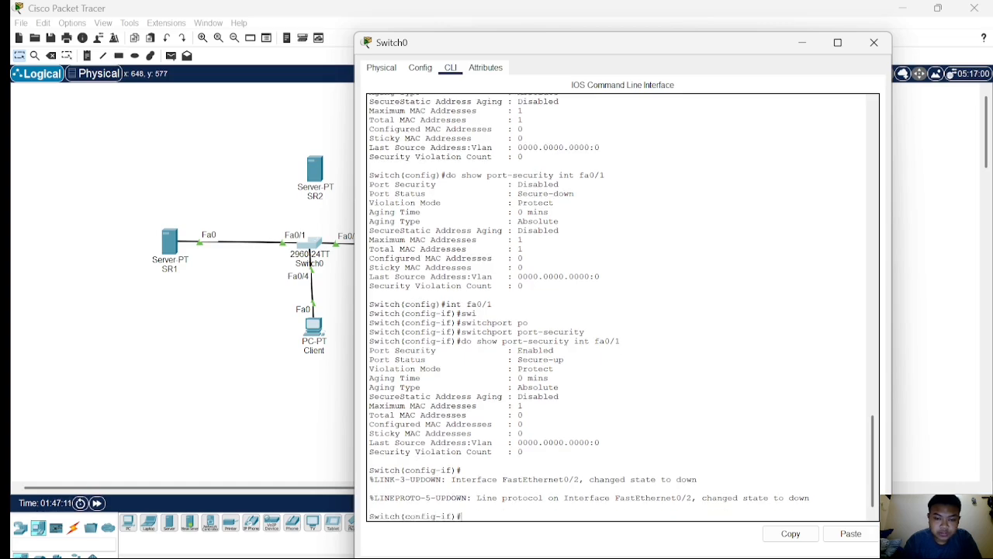
pyautogui.write('do s')
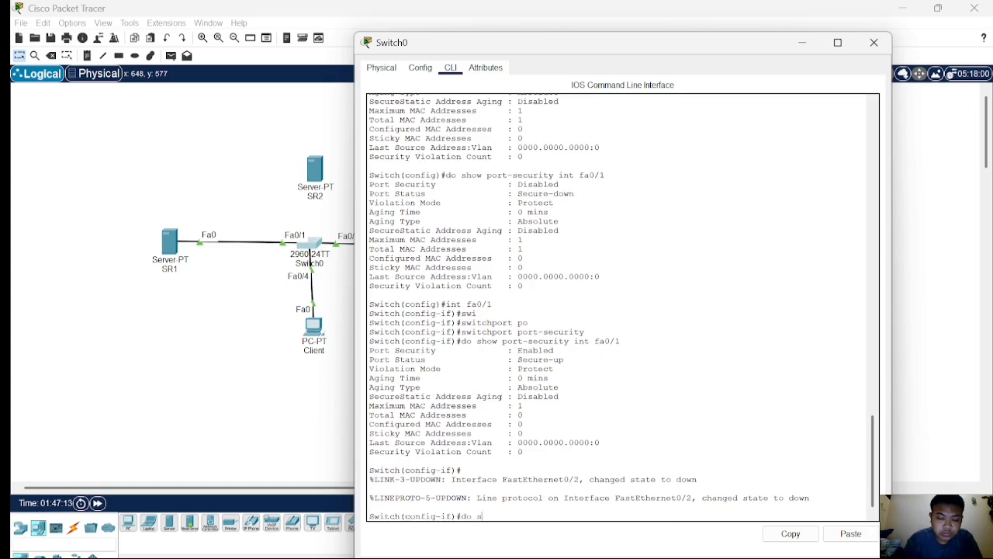
pyautogui.write('how i')
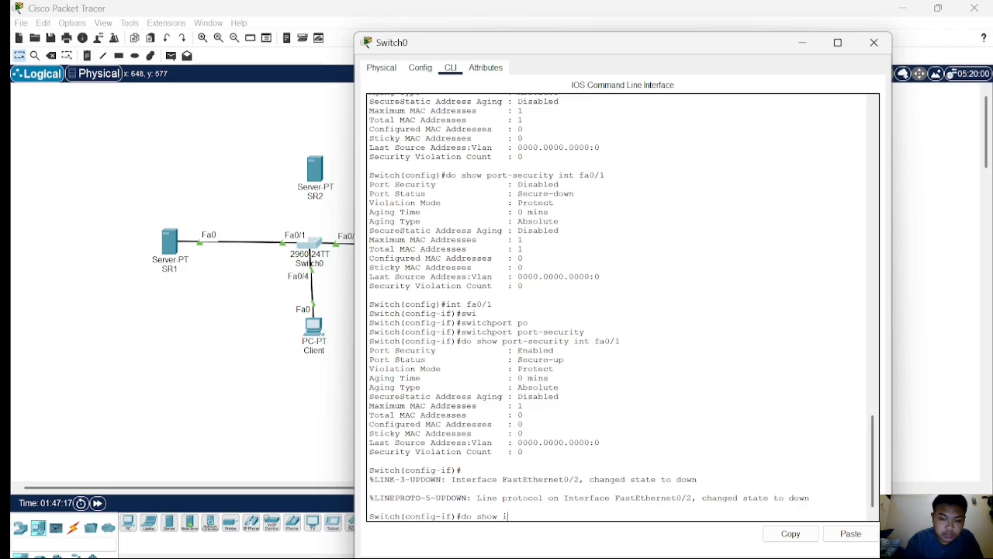
pyautogui.press('BackSpace')
pyautogui.write('port-security int')
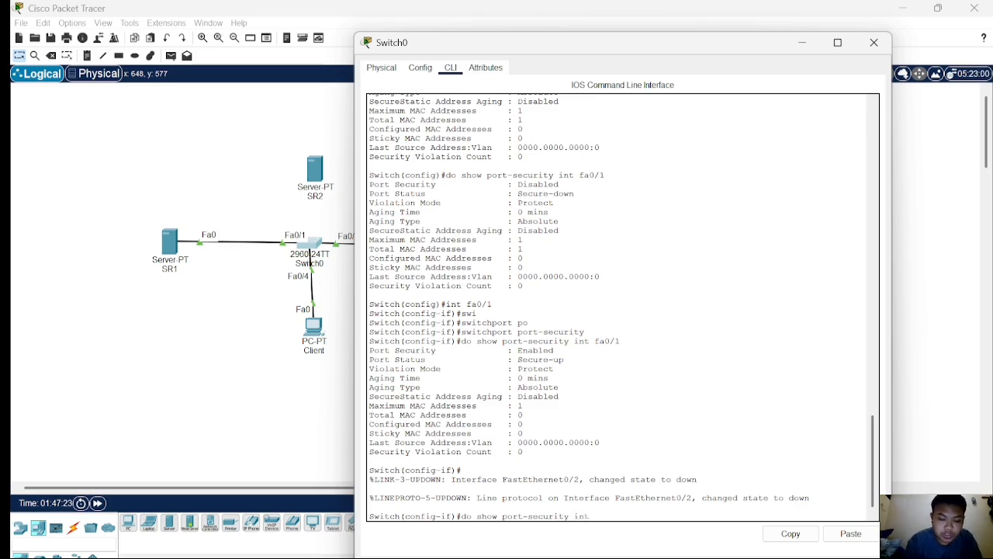
pyautogui.write(' fa0/1')
pyautogui.press('Return')
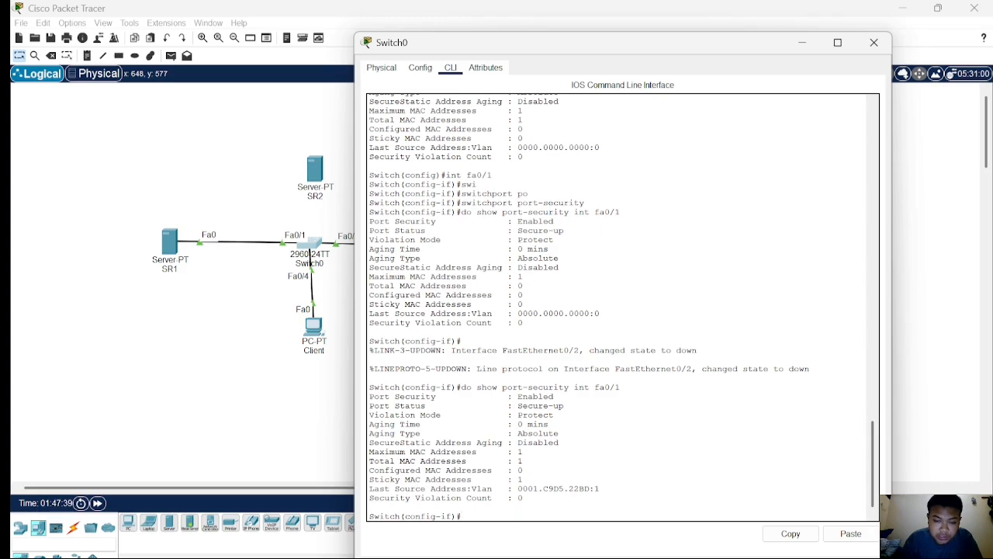
# Examine the last source MAC address and sticky MAC count in the fa0/1 port-security output.
pyautogui.moveTo(517, 488); pyautogui.dragTo(600, 488)
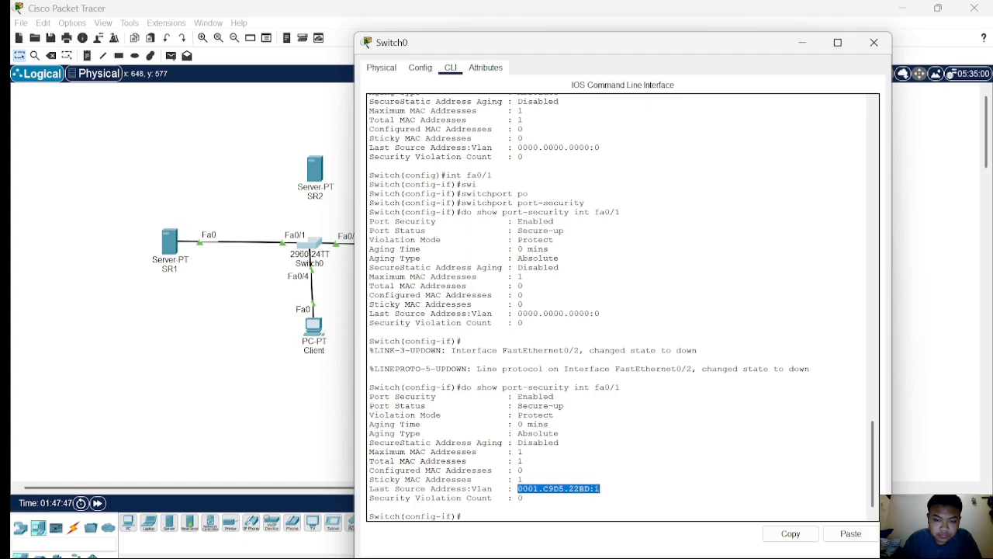
pyautogui.scroll(10, 622, 307)
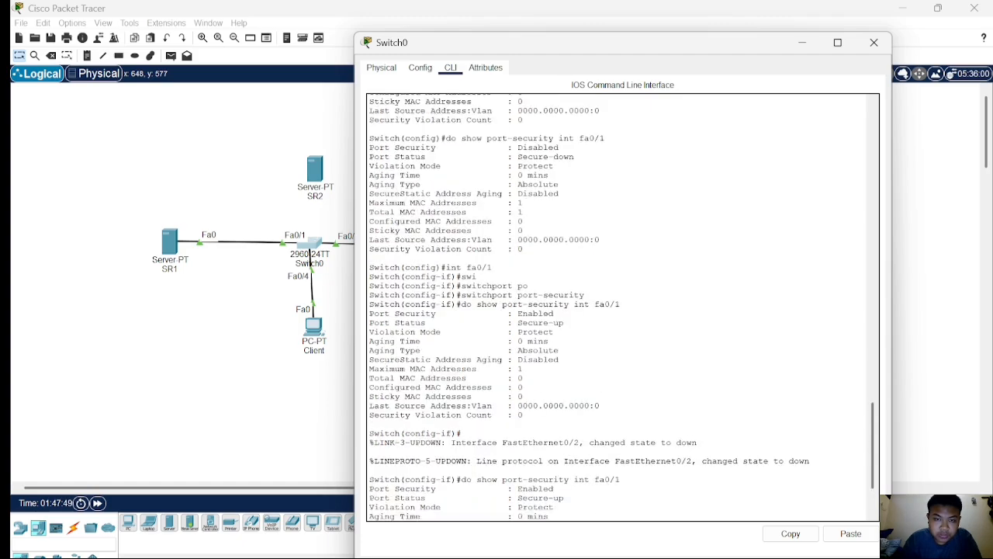
pyautogui.scroll(10, 623, 307)
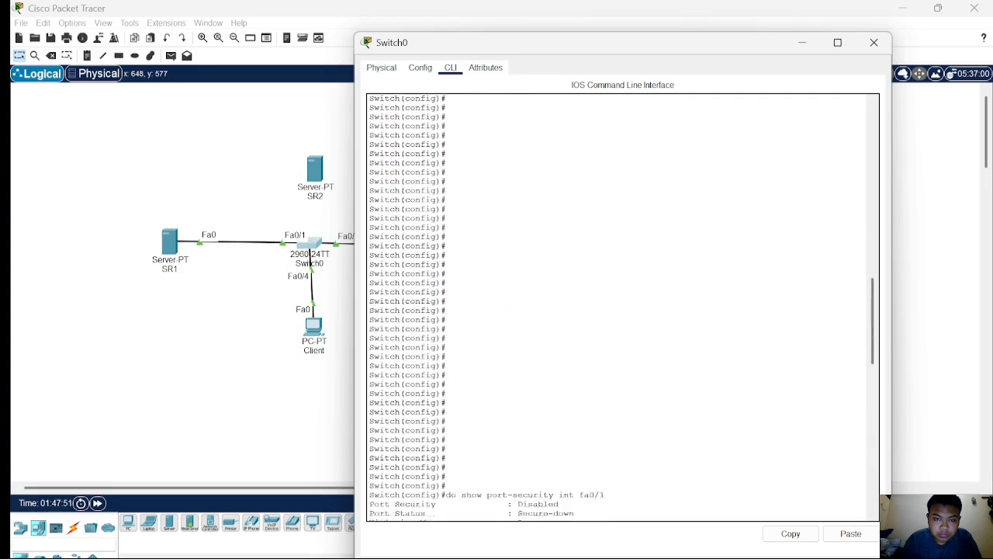
pyautogui.scroll(-15, 622, 307)
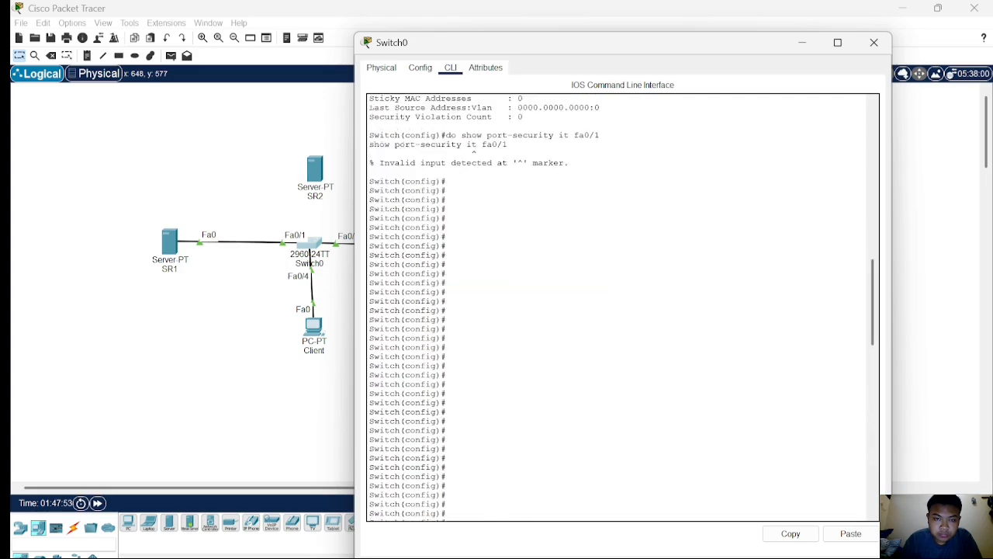
pyautogui.scroll(-9, 622, 308)
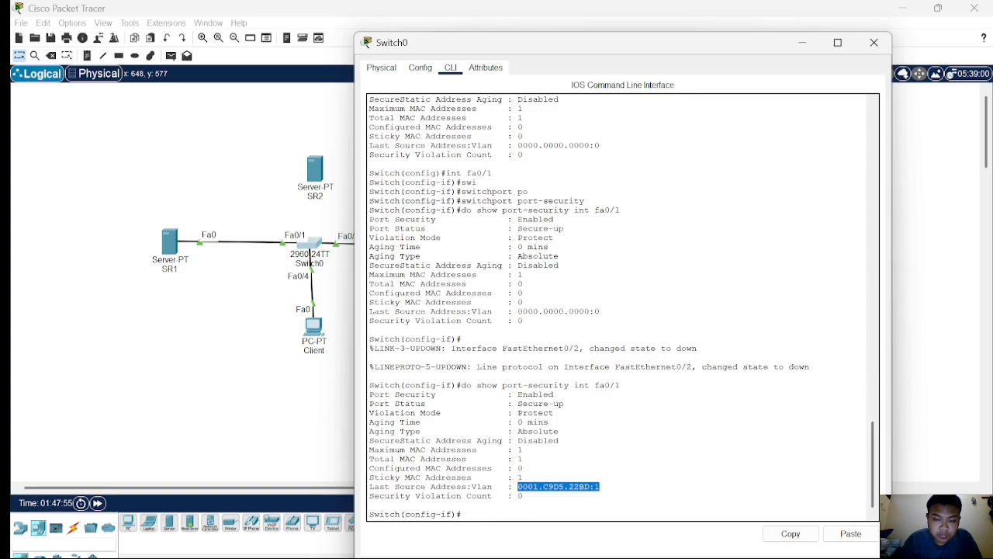
pyautogui.click(523, 468)
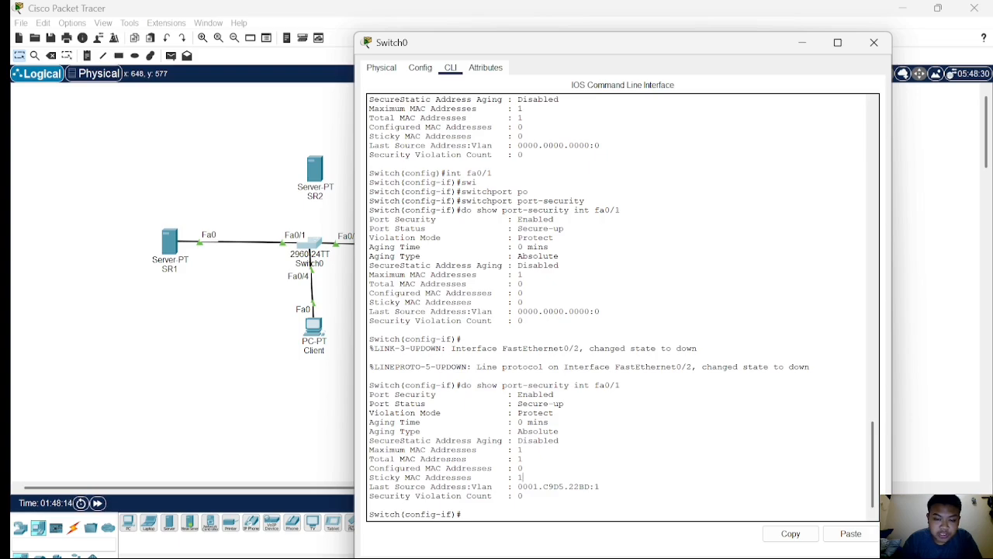
# Examine the security violation count in the fa0/1 port-security output, then close the switch window.
pyautogui.moveTo(369, 496); pyautogui.dragTo(525, 495)
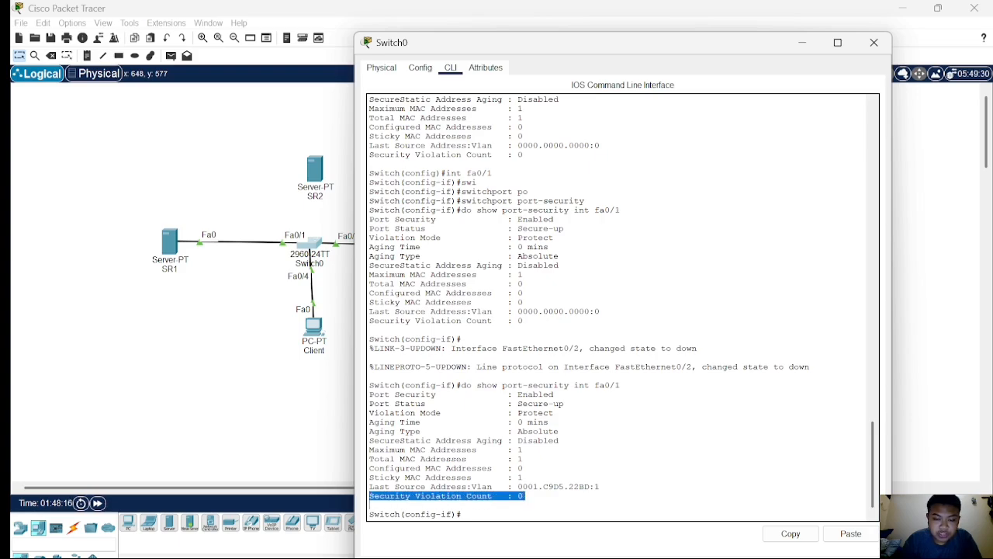
pyautogui.click(525, 497)
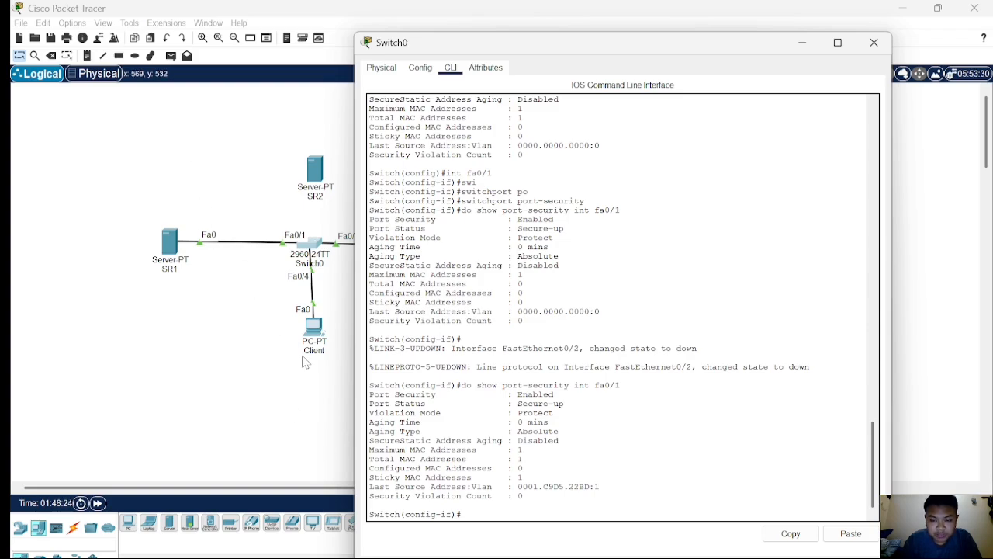
pyautogui.click(263, 390)
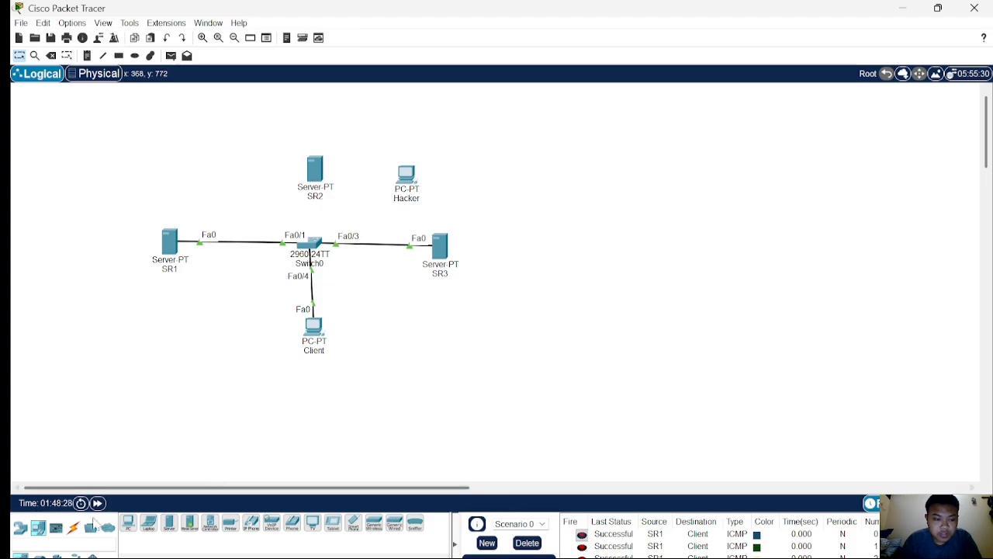
# Connect server SR2 to the switch with an automatic connection cable on port Fa0/2.
pyautogui.click(75, 528)
pyautogui.click(131, 526)
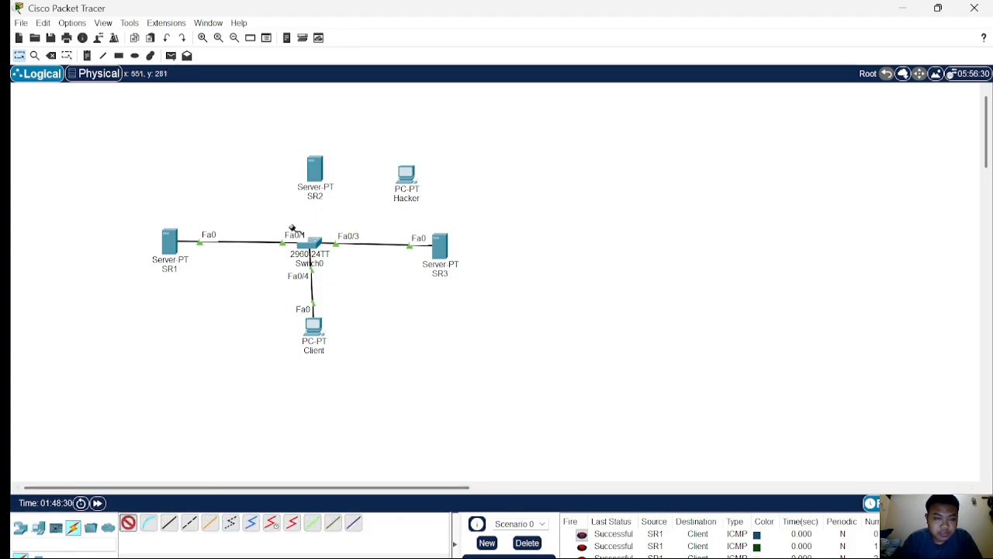
pyautogui.click(312, 177)
pyautogui.click(317, 177)
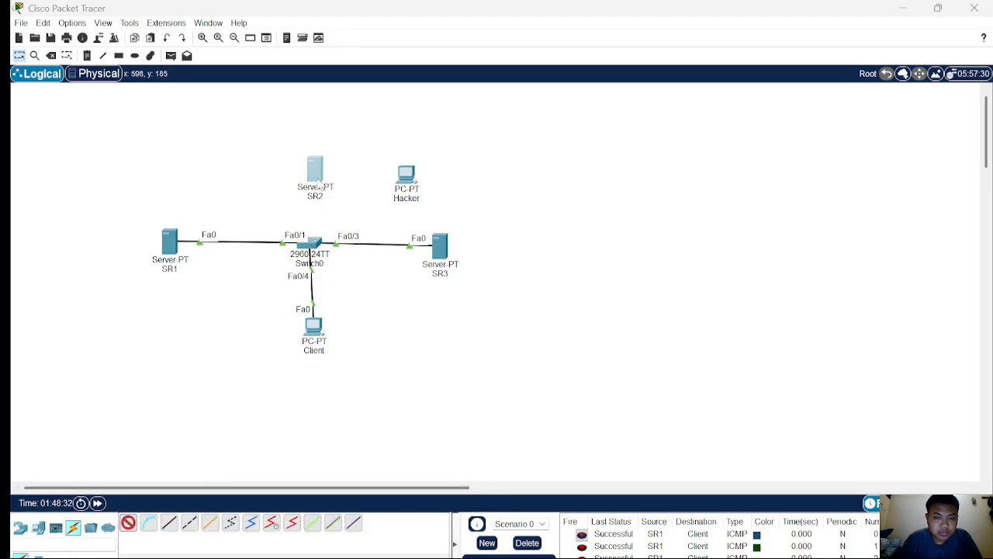
pyautogui.click(574, 324)
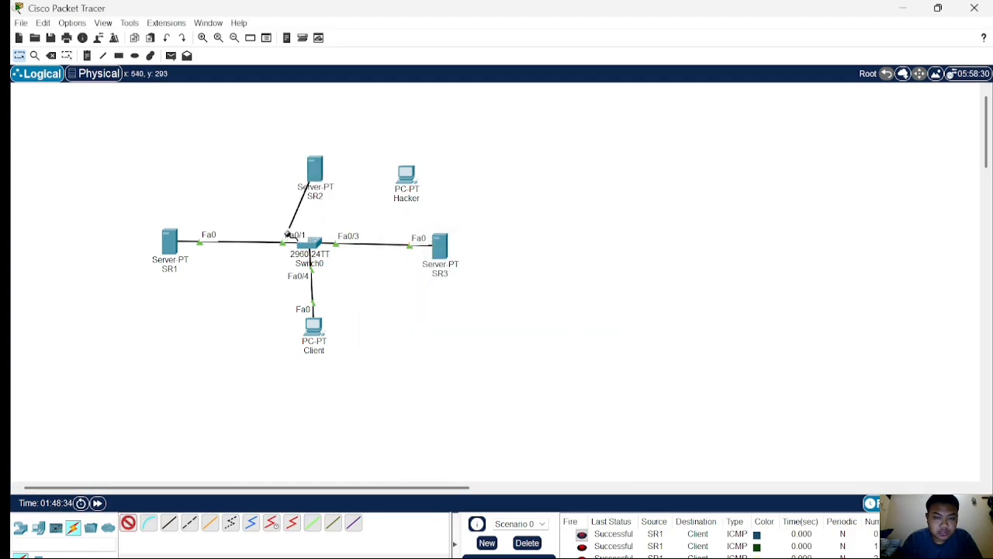
pyautogui.click(310, 242)
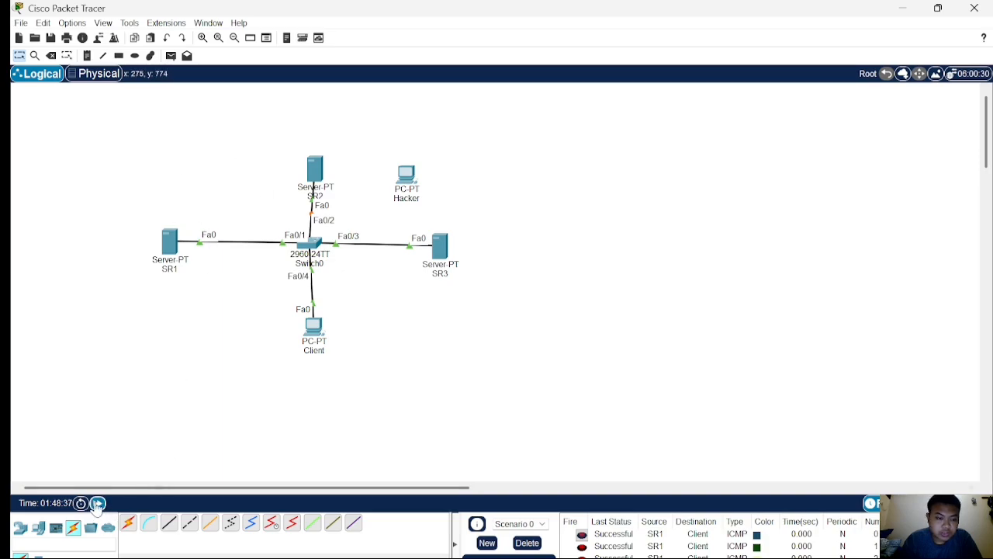
# Move the Hacker PC below SR1 and reattach the Fa0/1 cable from SR1 to the Hacker's FastEthernet0 port.
pyautogui.moveTo(411, 177); pyautogui.dragTo(240, 302)
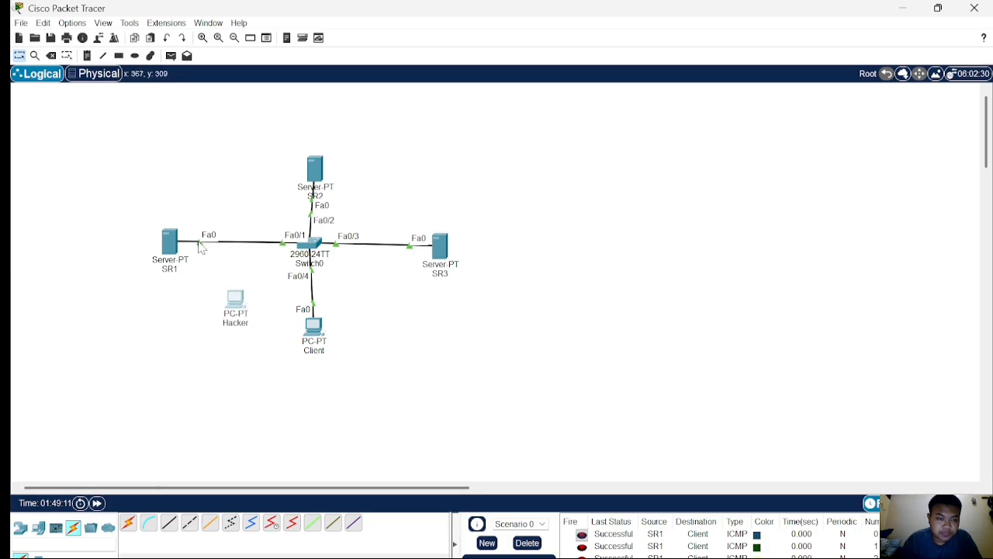
pyautogui.moveTo(199, 244); pyautogui.dragTo(248, 304)
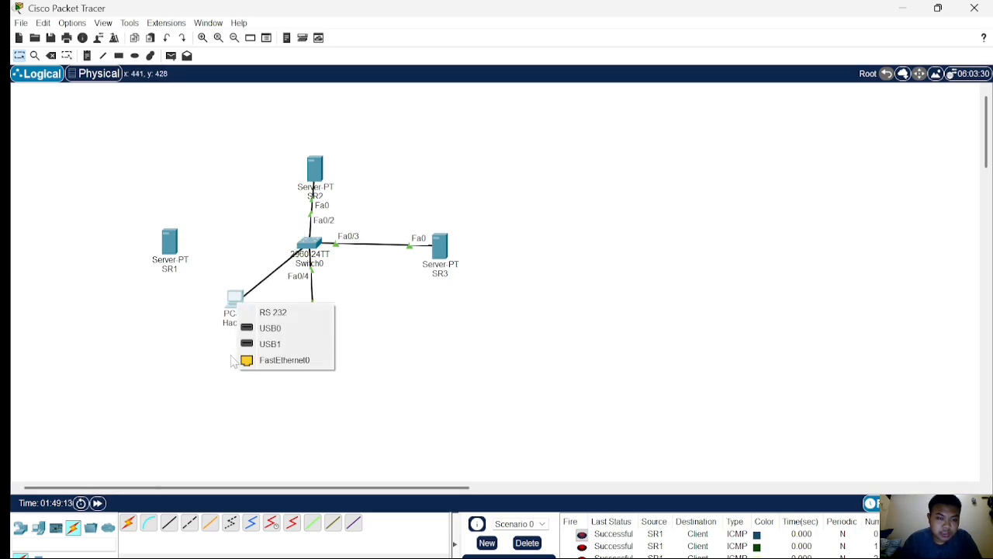
pyautogui.click(291, 358)
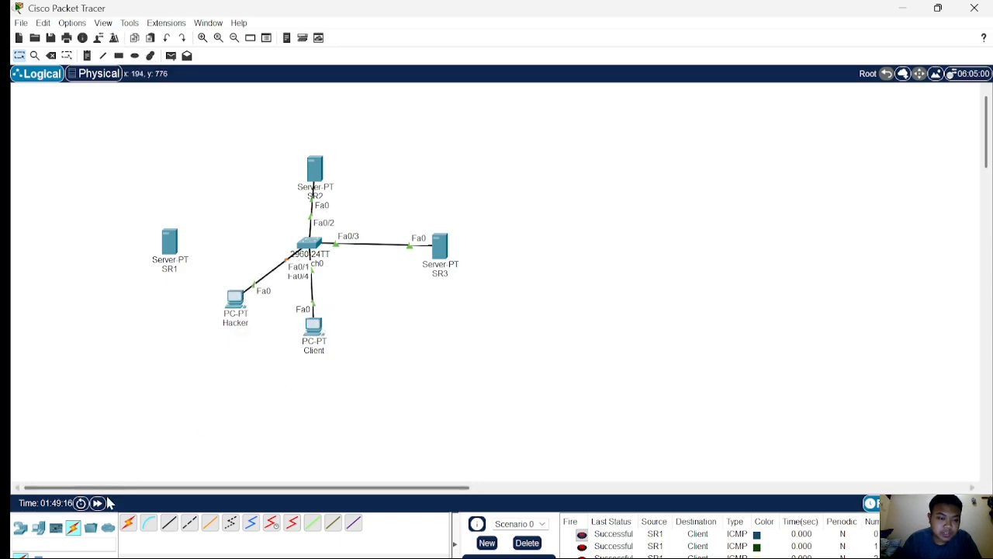
pyautogui.click(171, 55)
pyautogui.click(236, 301)
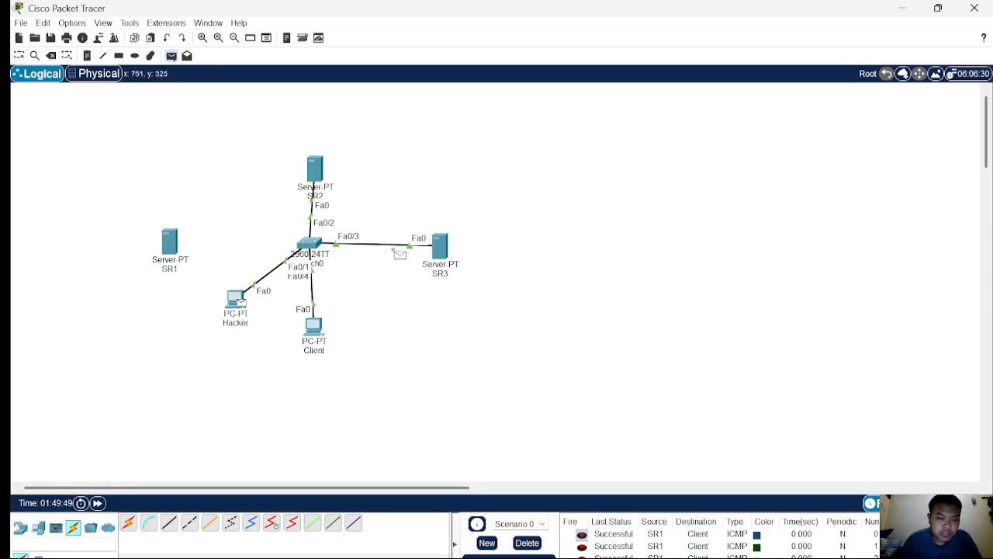
pyautogui.press('Escape')
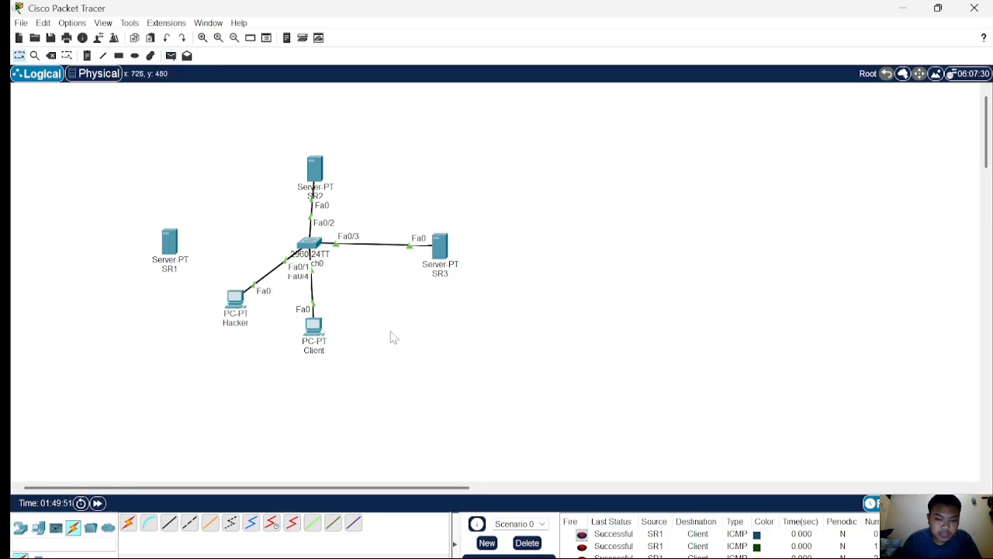
# Delete the old PDU entries and send a simple PDU from the Hacker PC to the Client PC.
pyautogui.click(518, 537)
pyautogui.click(171, 55)
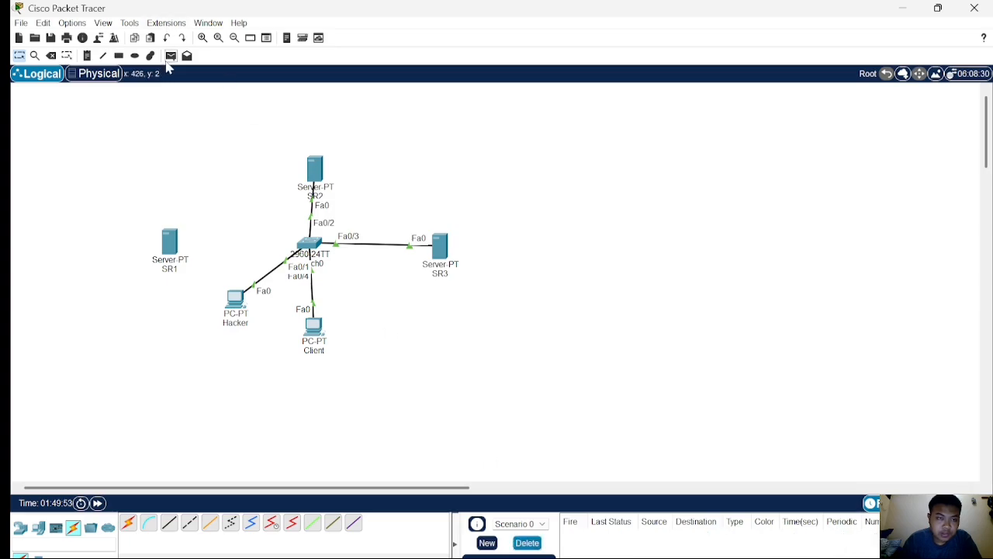
pyautogui.click(233, 317)
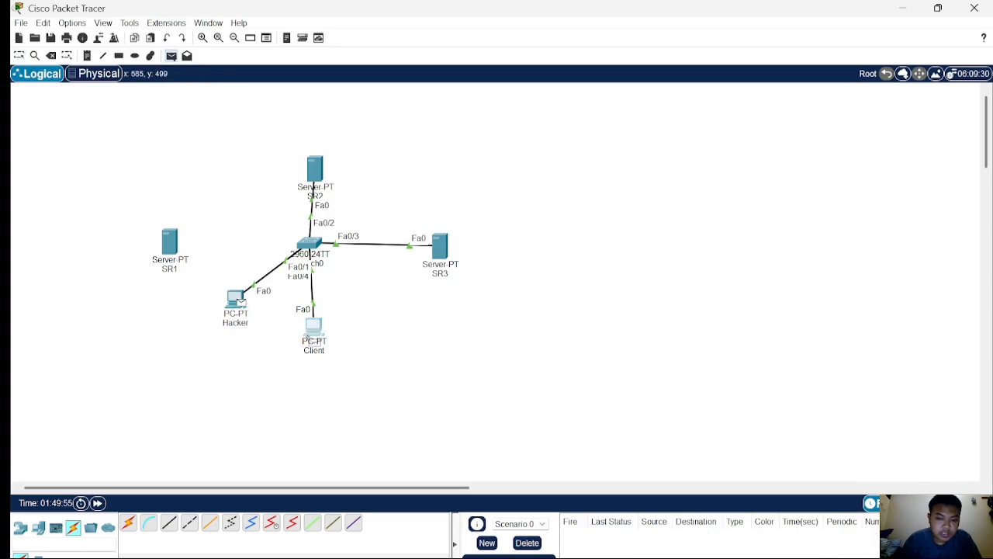
pyautogui.click(313, 328)
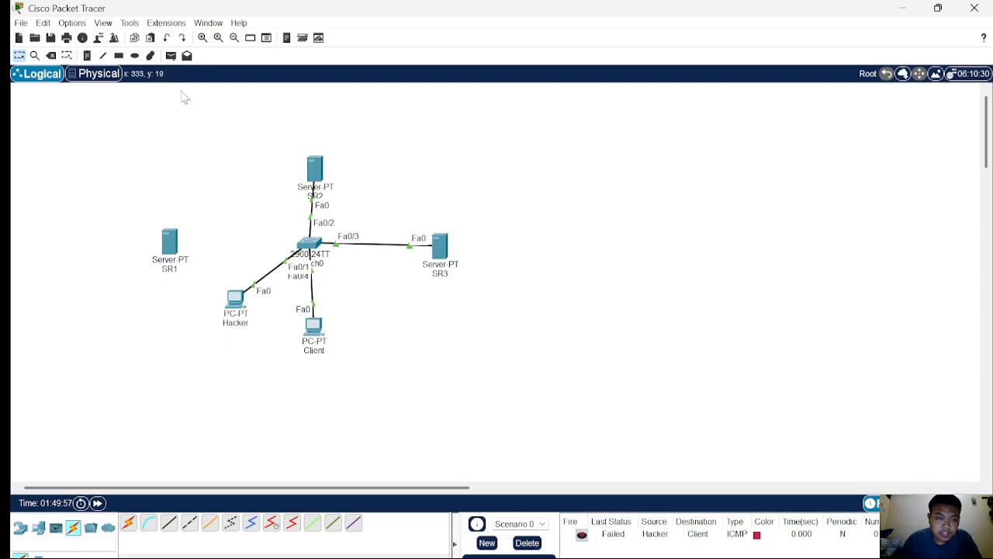
# Send another simple PDU from the Hacker PC to the Client PC to test the port-security.
pyautogui.click(171, 55)
pyautogui.click(236, 301)
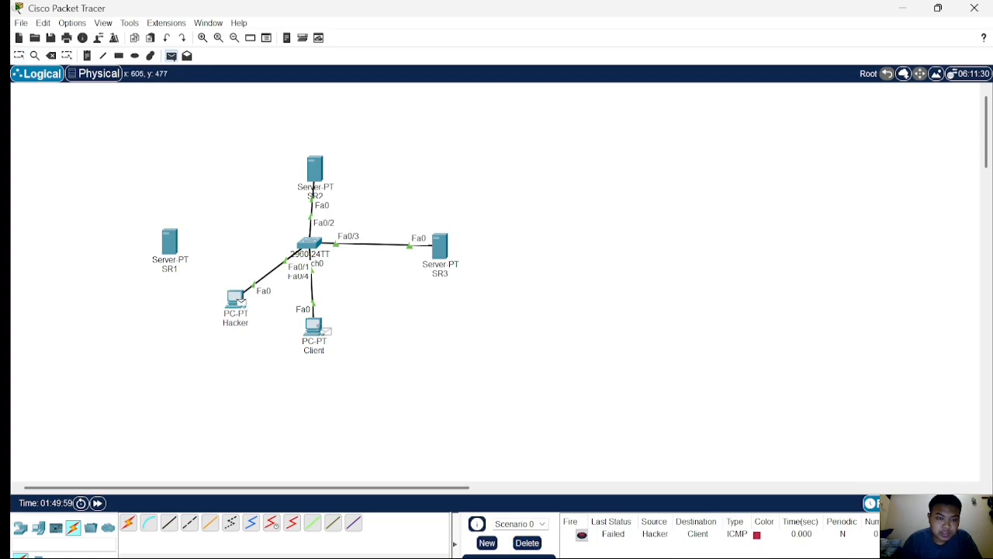
pyautogui.click(315, 328)
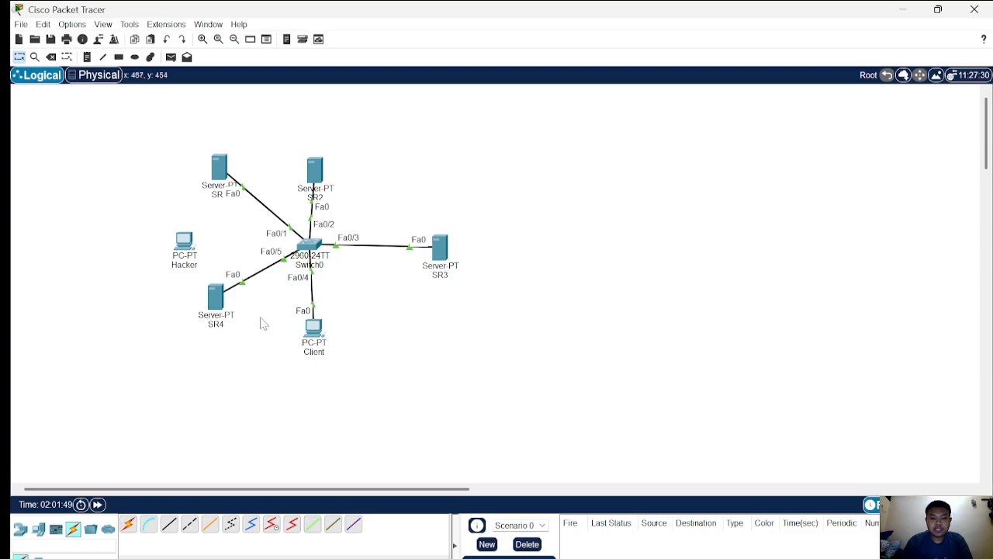
# Set server SR4's static IPv4 address to 192.168.50.10 in its IP Configuration, then close the window.
pyautogui.click(218, 299)
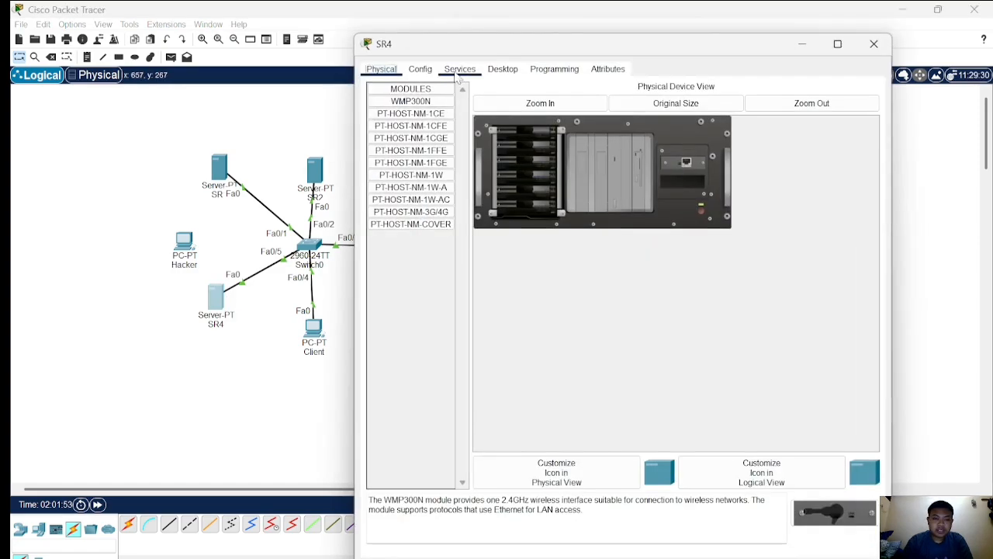
pyautogui.click(459, 70)
pyautogui.click(502, 69)
pyautogui.click(417, 116)
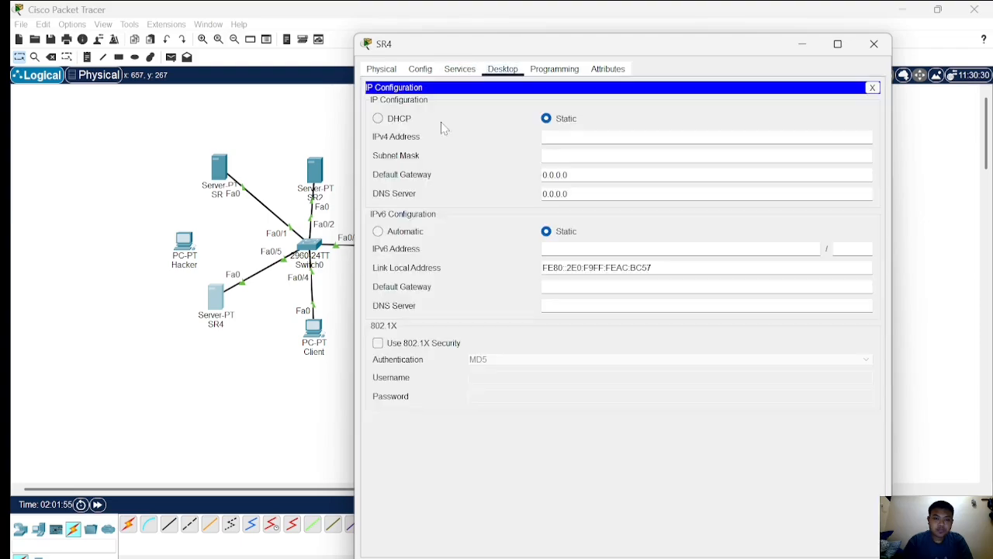
pyautogui.write('19')
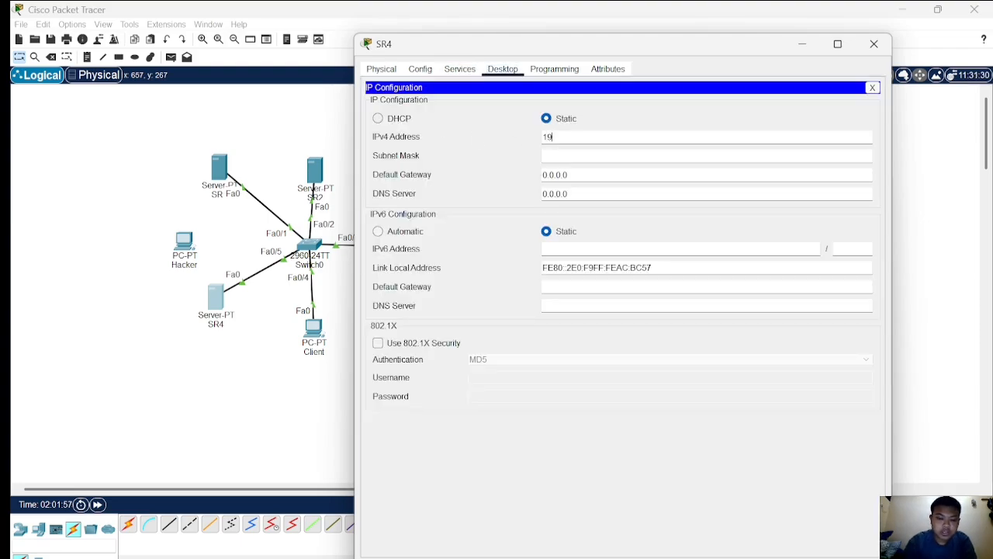
pyautogui.write('2.168')
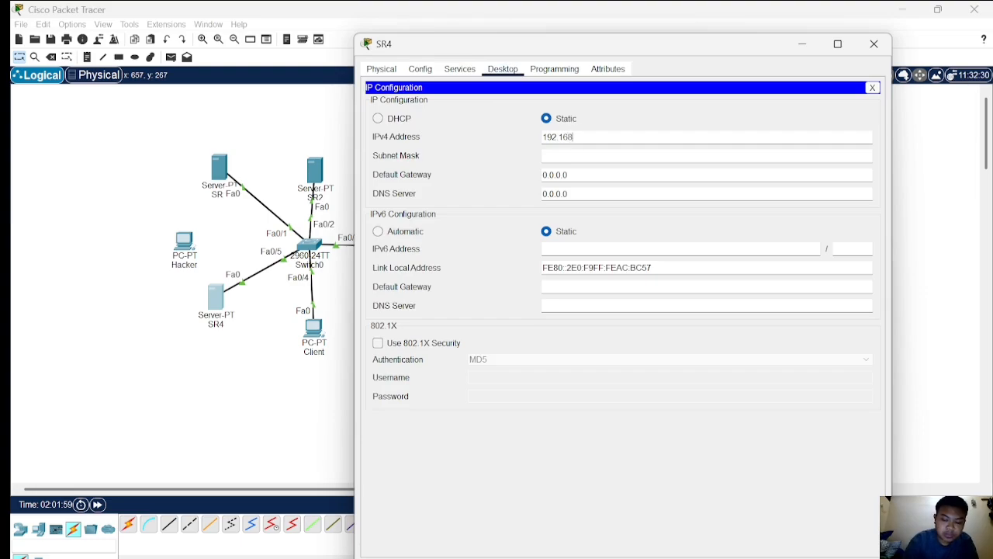
pyautogui.write('.50')
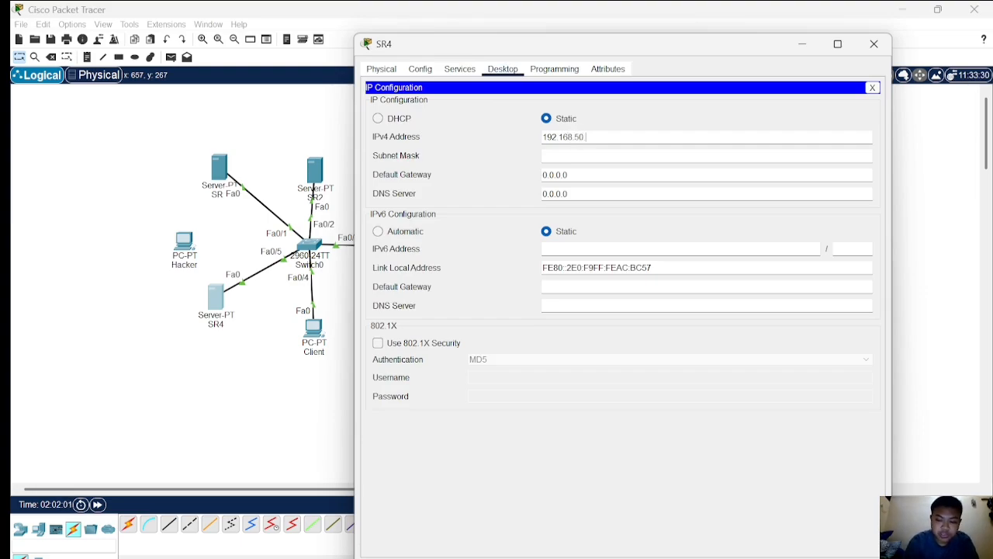
pyautogui.write('.10')
pyautogui.press('Tab')
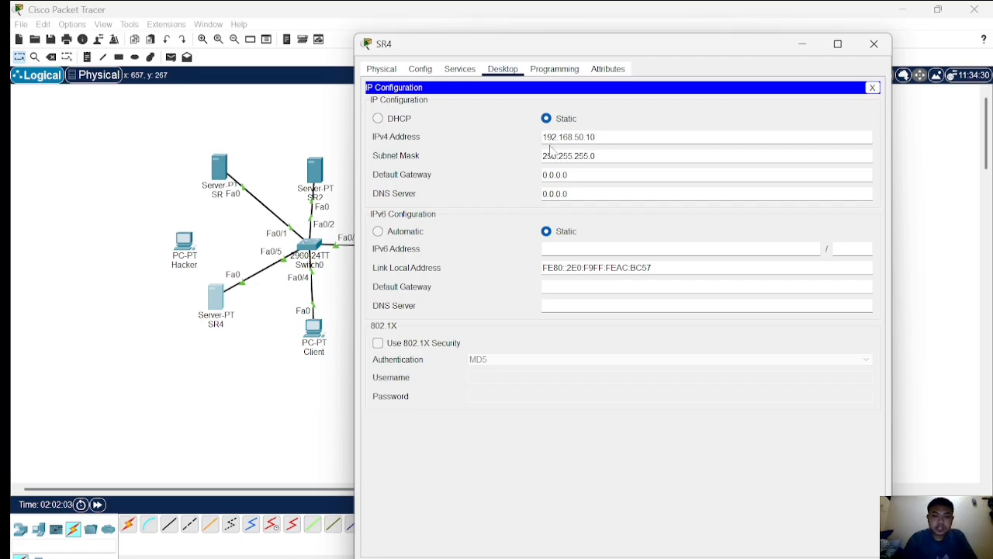
pyautogui.click(271, 390)
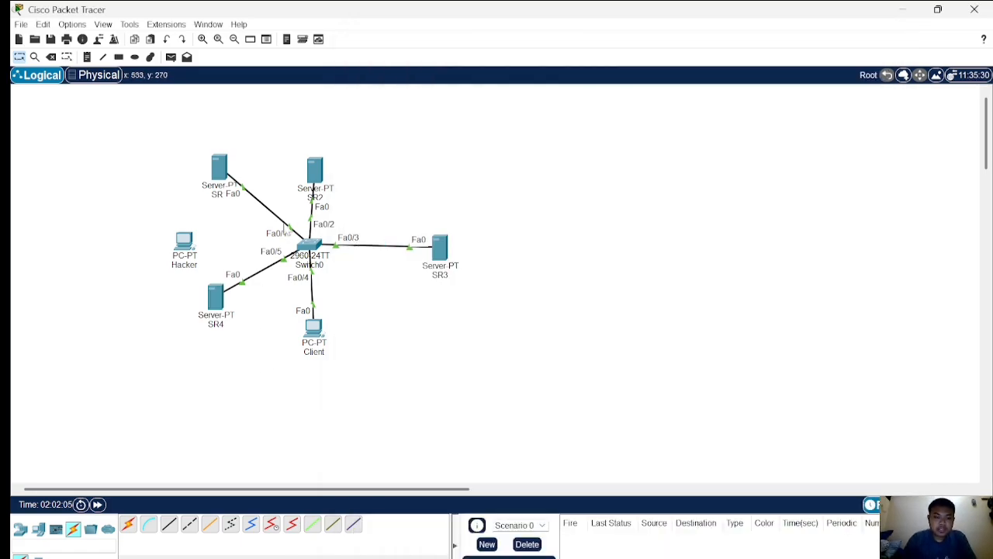
# Open the switch command line and enter privileged EXEC and global configuration mode.
pyautogui.click(309, 245)
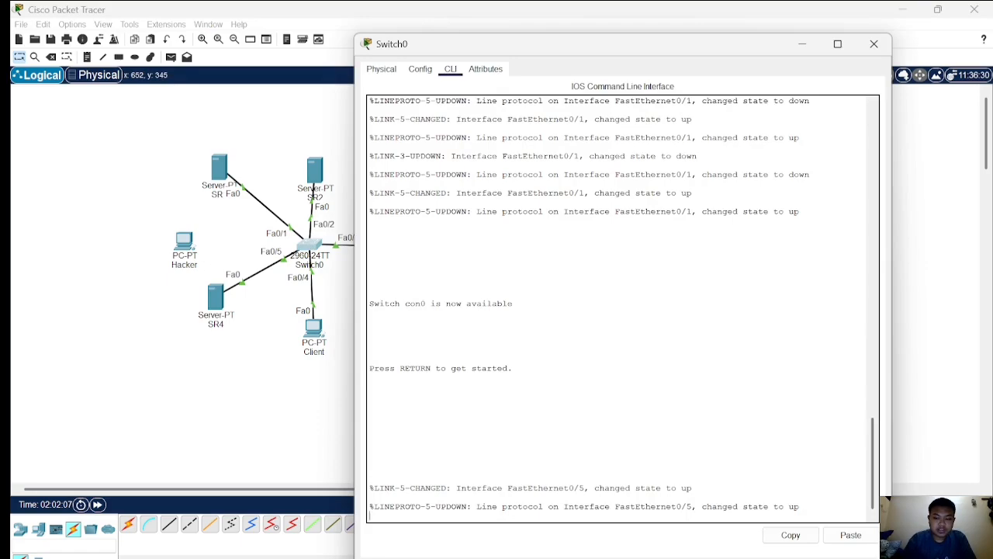
pyautogui.press('Return')
pyautogui.write('en')
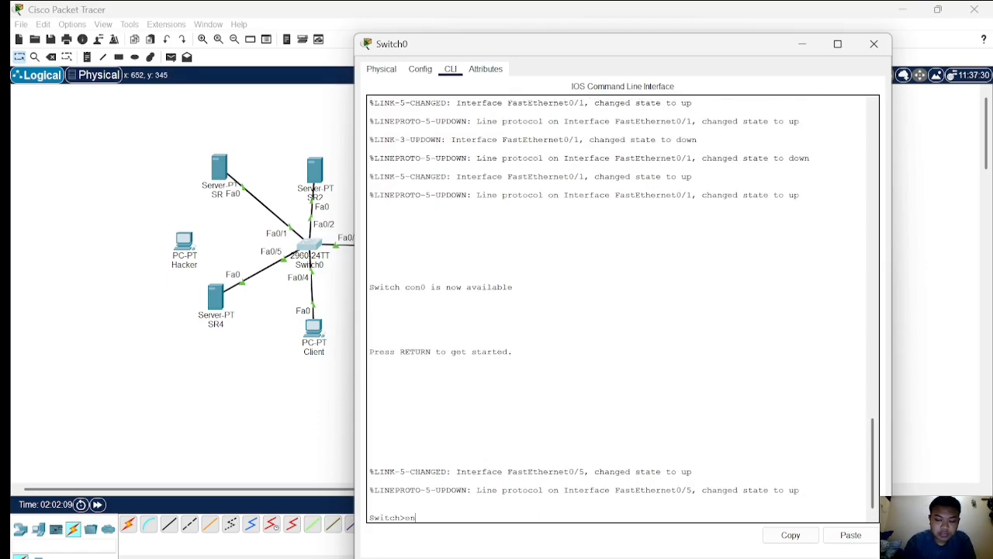
pyautogui.press('Return')
pyautogui.write('con')
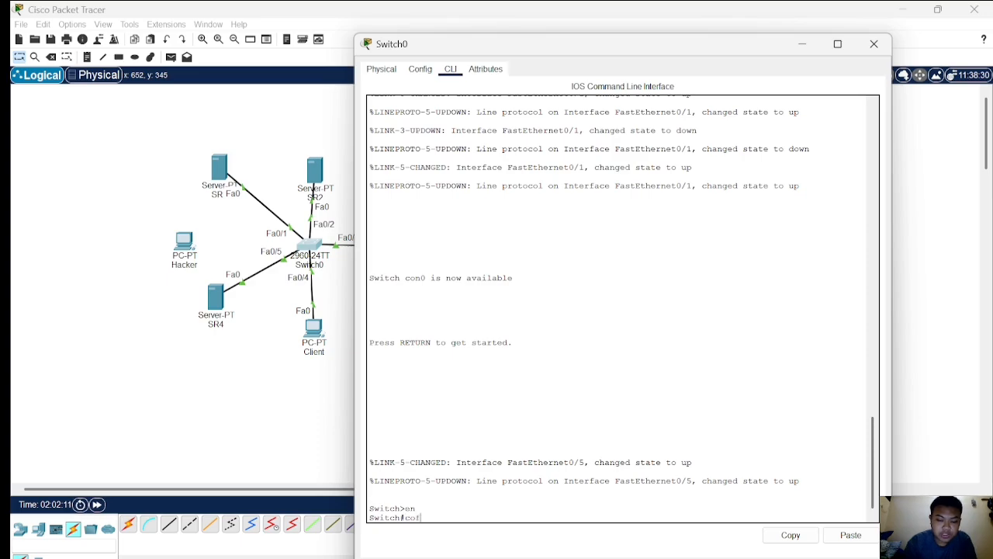
pyautogui.write('f t')
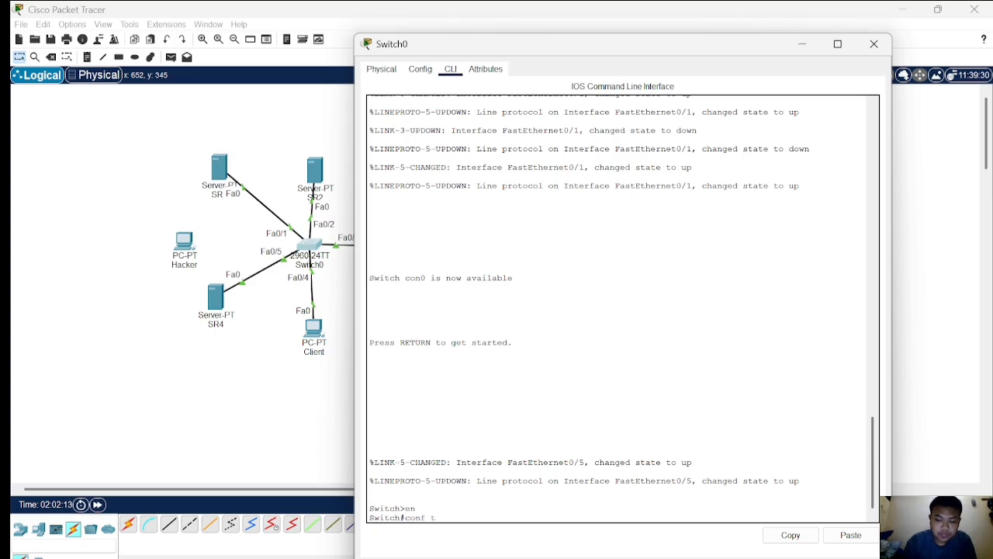
pyautogui.press('Return')
# Select interface fa0/5 and set it to switchport mode access.
pyautogui.write('itch(config)#i')
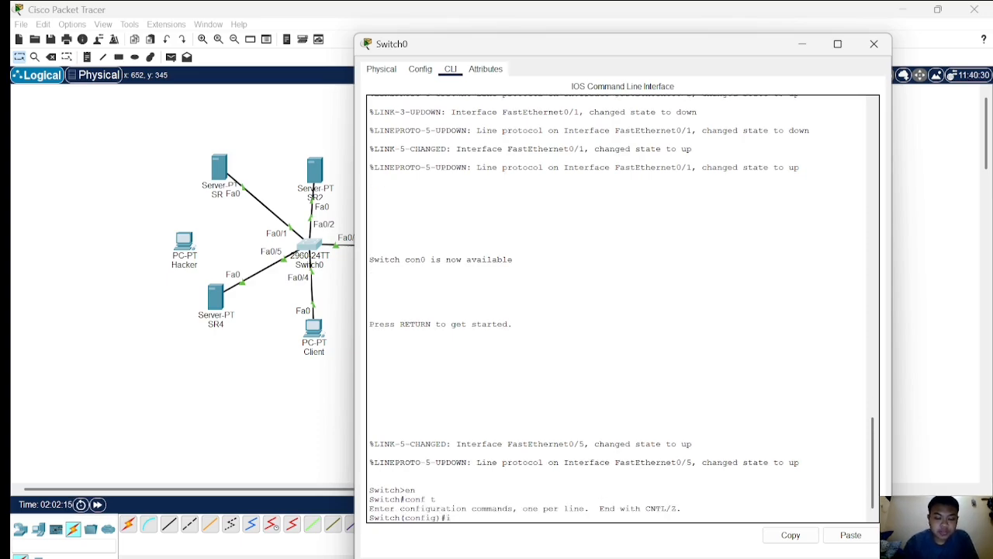
pyautogui.write('nt fa0')
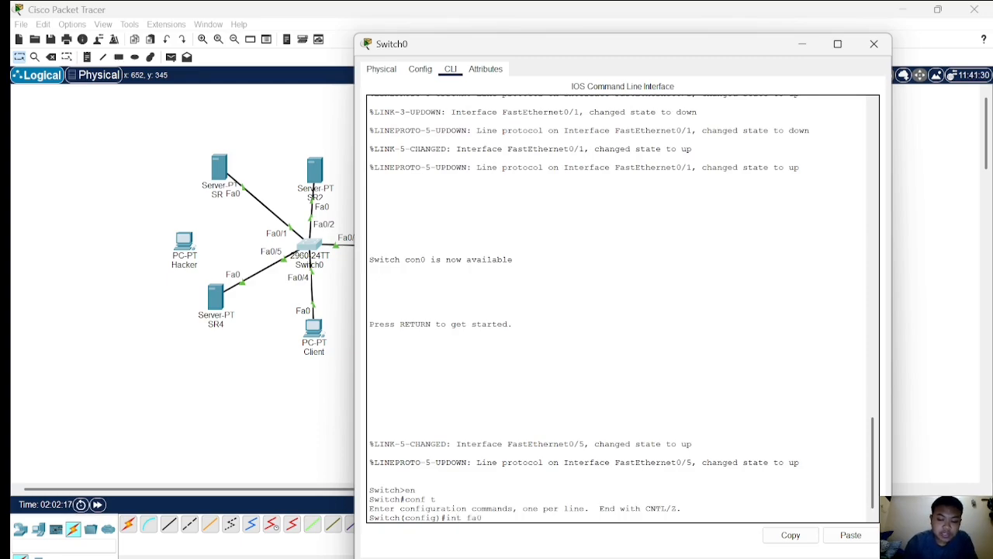
pyautogui.write('/5')
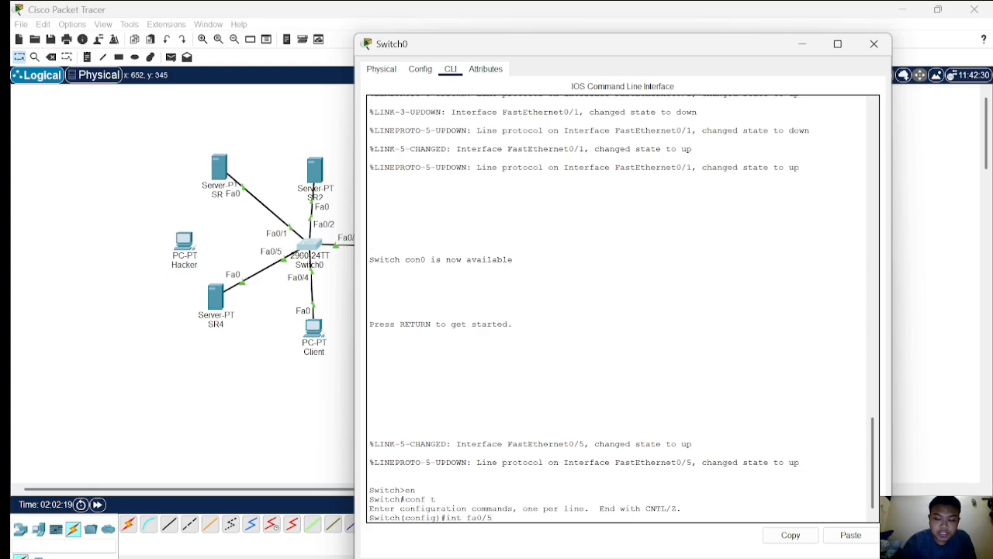
pyautogui.press('Return')
pyautogui.write('swi')
pyautogui.press('Tab')
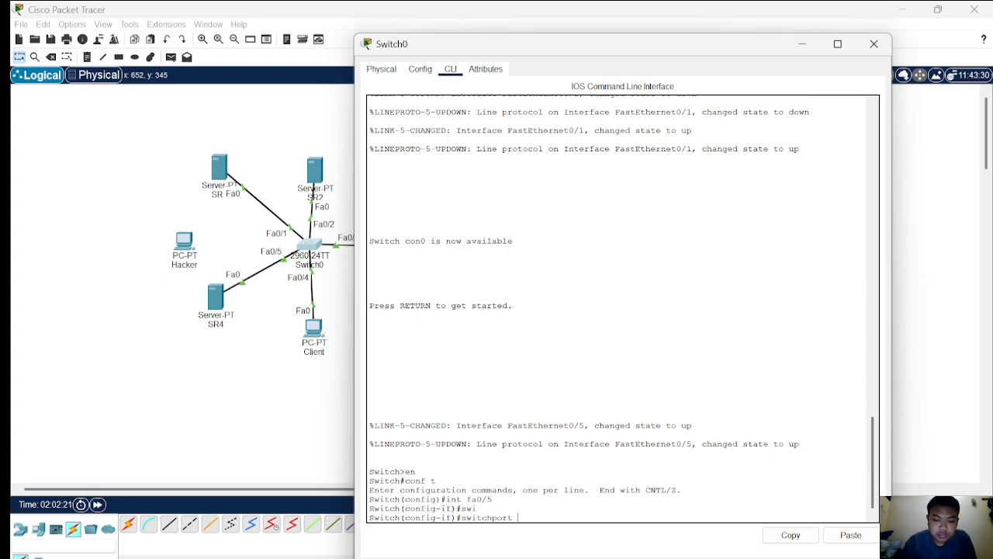
pyautogui.write('mode a')
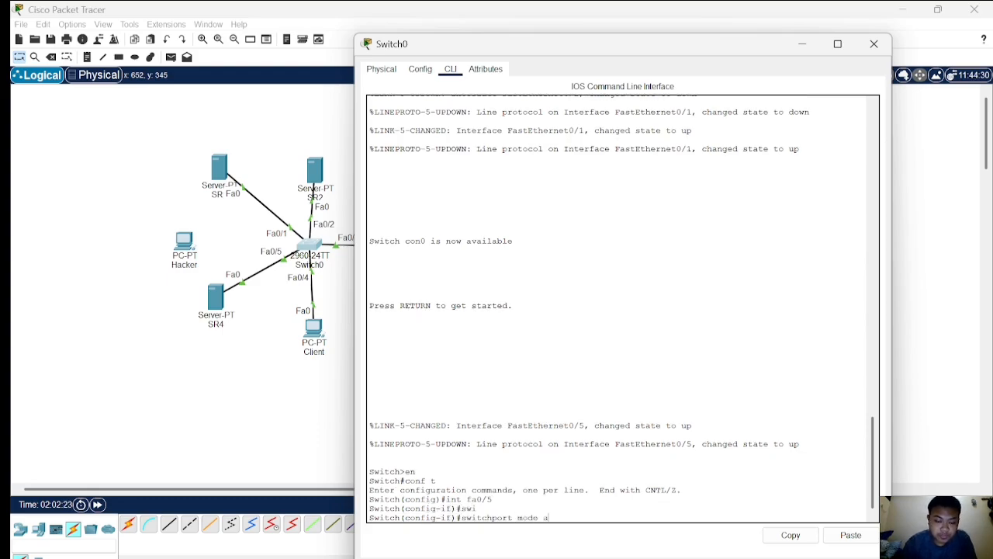
pyautogui.write('c')
pyautogui.press('Tab')
pyautogui.press('Return')
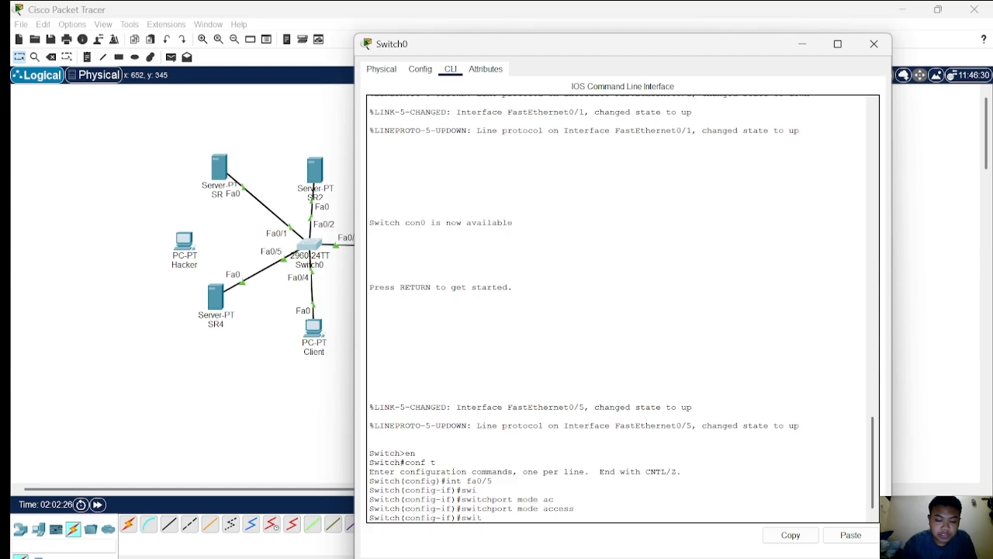
# Enable port-security on interface fa0/5.
pyautogui.write('swit')
pyautogui.press('Tab')
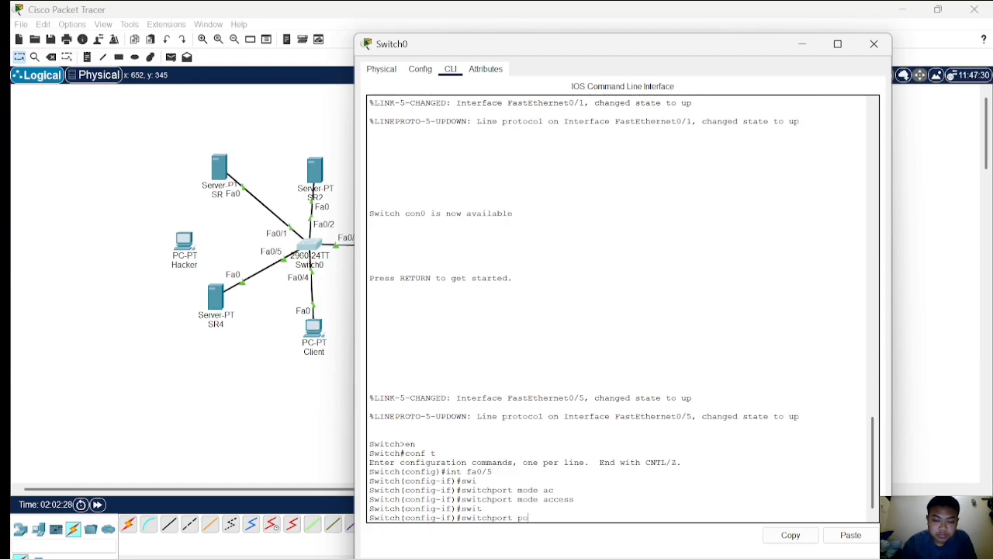
pyautogui.write('po')
pyautogui.press('Tab')
pyautogui.press('Return')
# Enable sticky MAC address learning for port-security on fa0/5.
pyautogui.write('s')
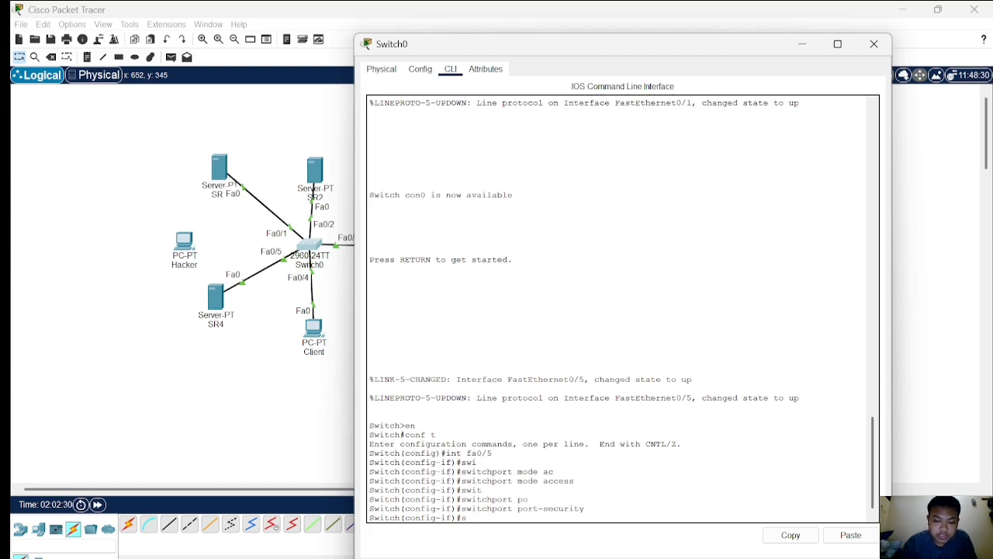
pyautogui.write('wi')
pyautogui.press('Tab')
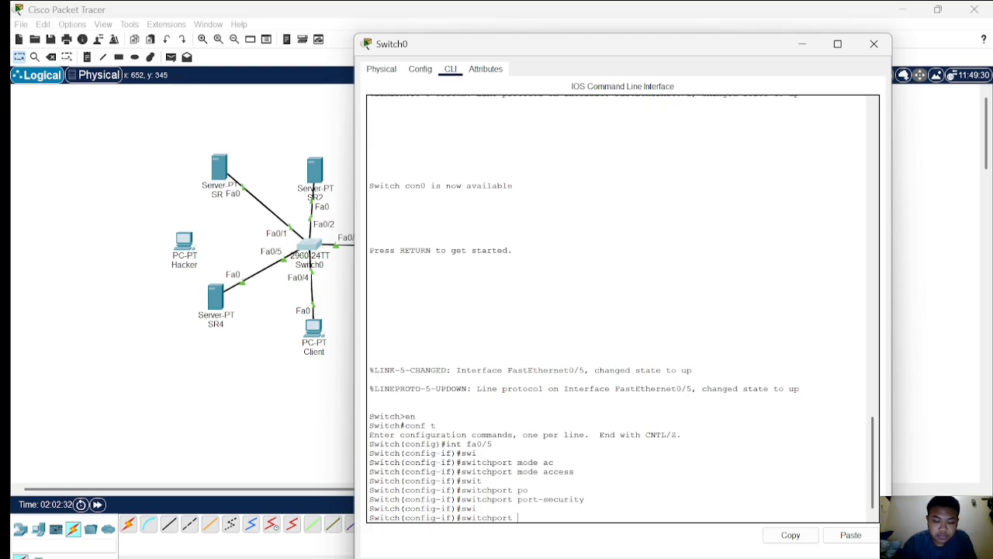
pyautogui.write('po')
pyautogui.press('Tab')
pyautogui.write('m')
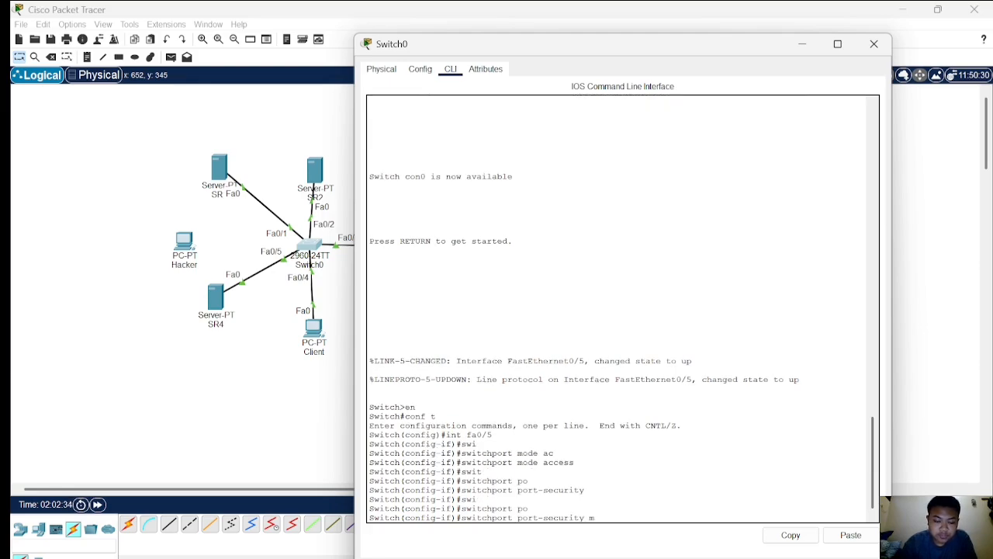
pyautogui.write('ac')
pyautogui.press('Tab')
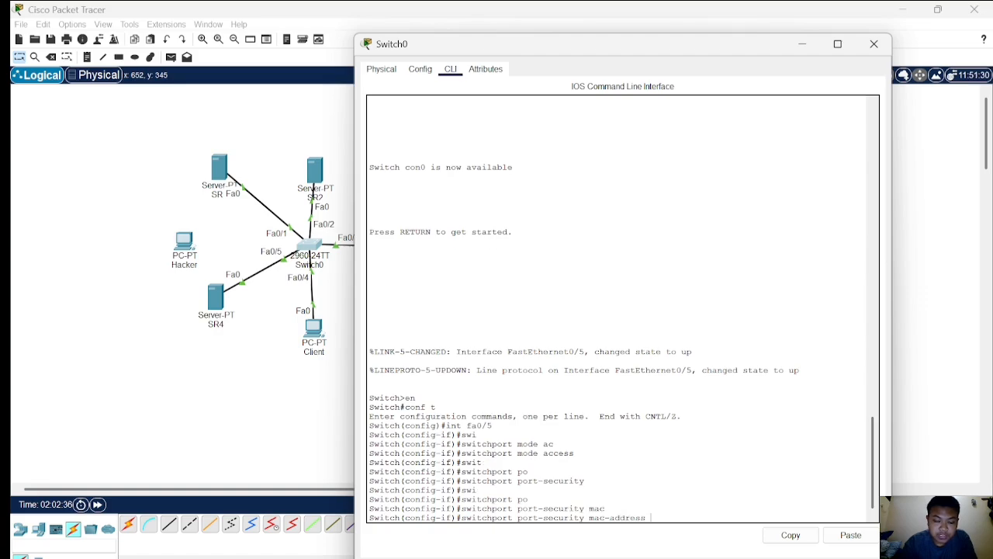
pyautogui.write('st')
pyautogui.press('Tab')
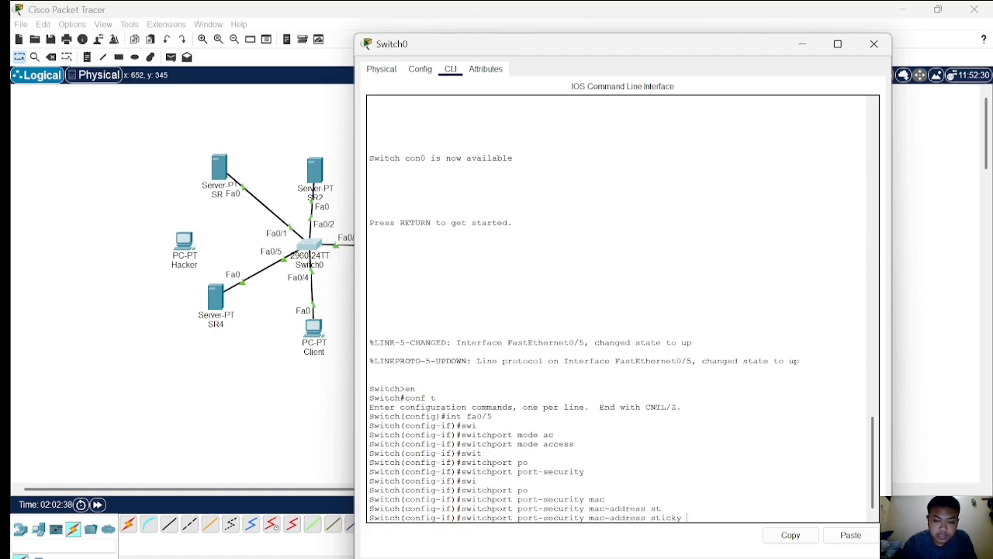
pyautogui.press('Return')
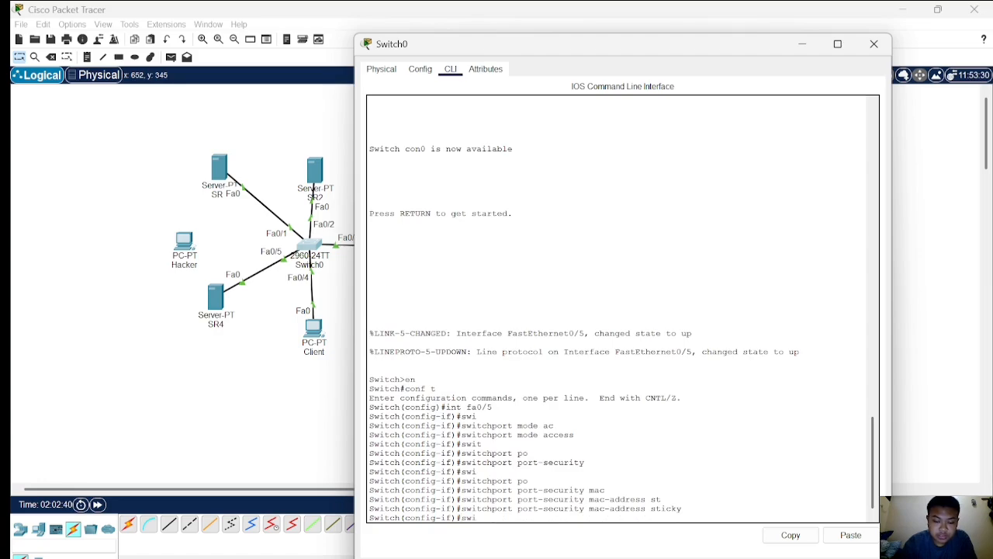
# Limit port-security on fa0/5 to a maximum of 1 MAC address.
pyautogui.write('swi')
pyautogui.press('Tab')
pyautogui.write('po')
pyautogui.press('Tab')
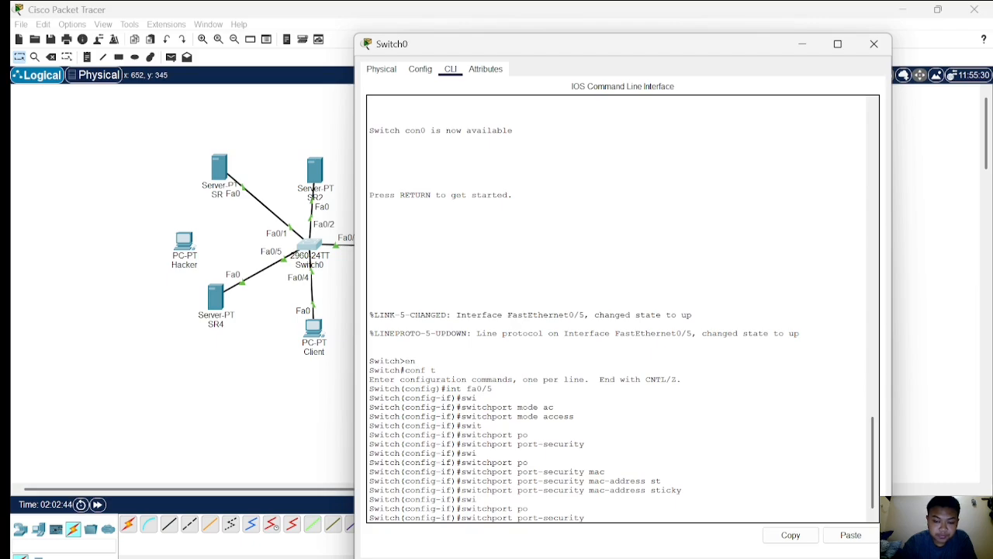
pyautogui.write('max')
pyautogui.press('Tab')
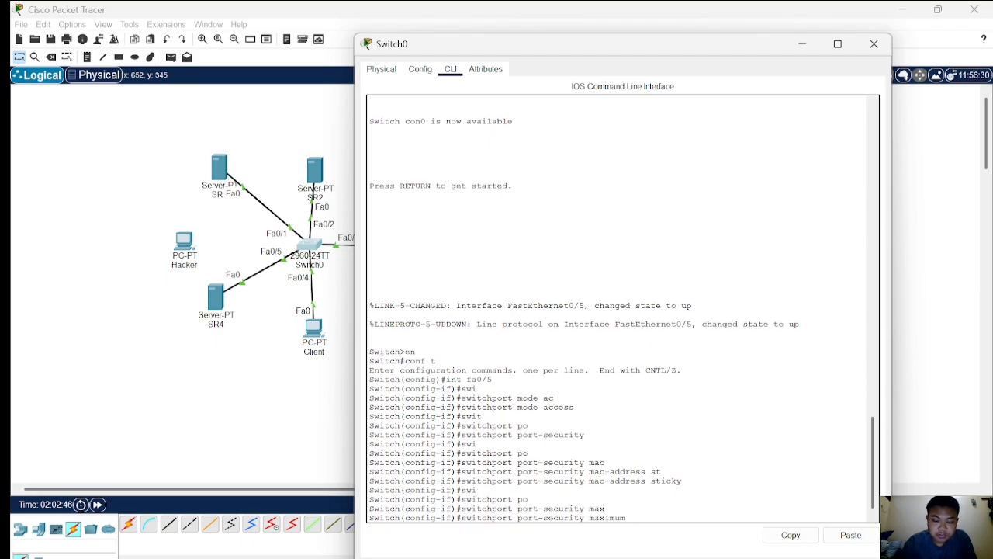
pyautogui.write('1')
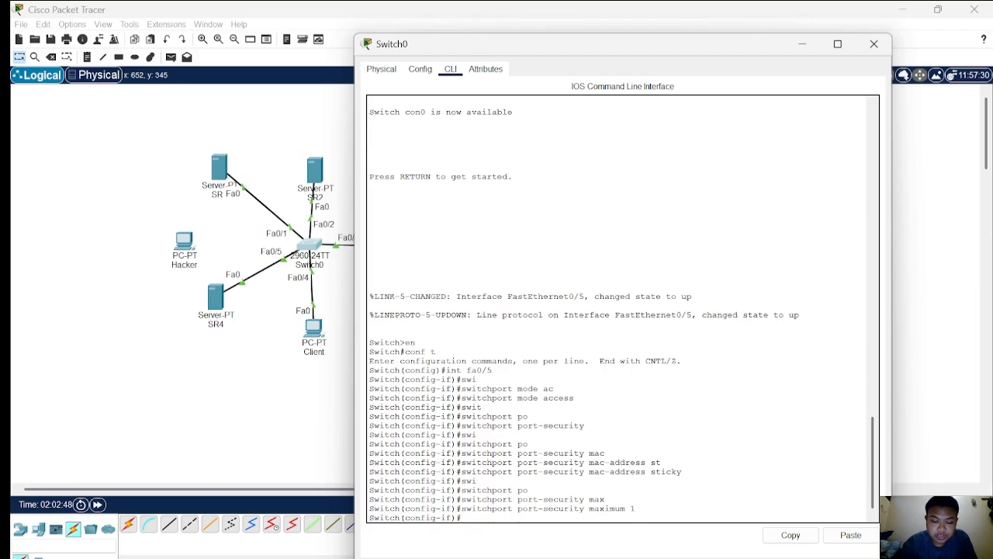
pyautogui.press('Tab')
# Set the port-security violation mode on fa0/5 to restrict.
pyautogui.write('p')
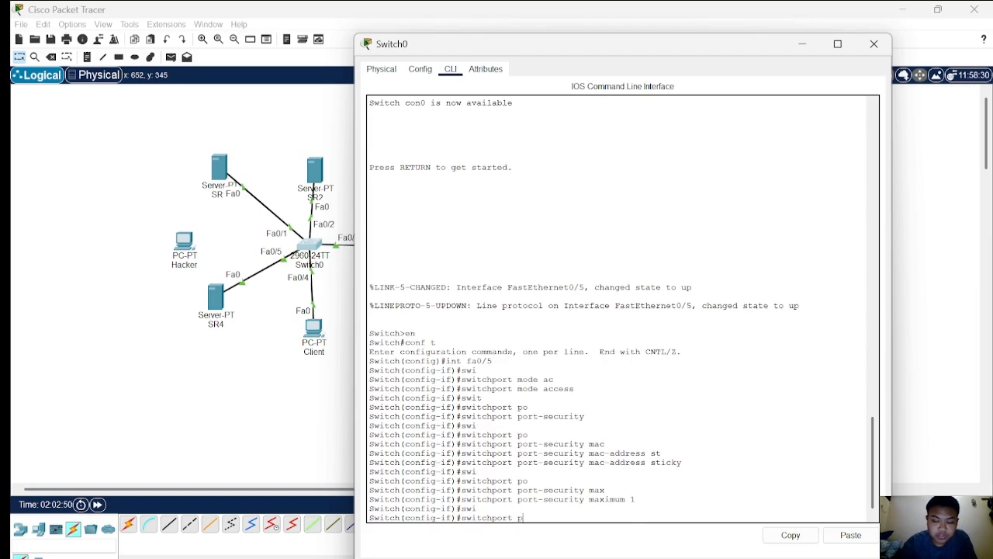
pyautogui.write('o')
pyautogui.press('Tab')
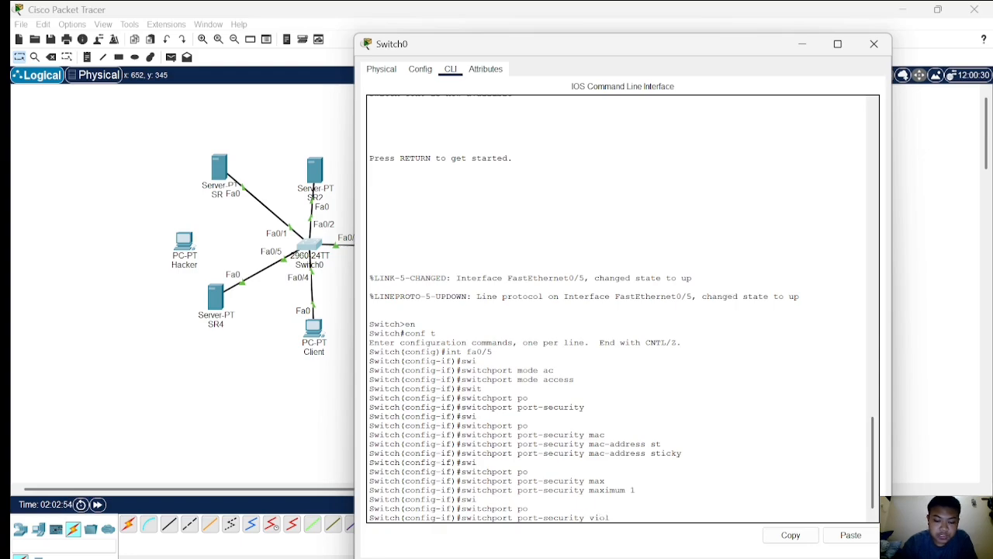
pyautogui.write('viol')
pyautogui.press('Tab')
pyautogui.write('re')
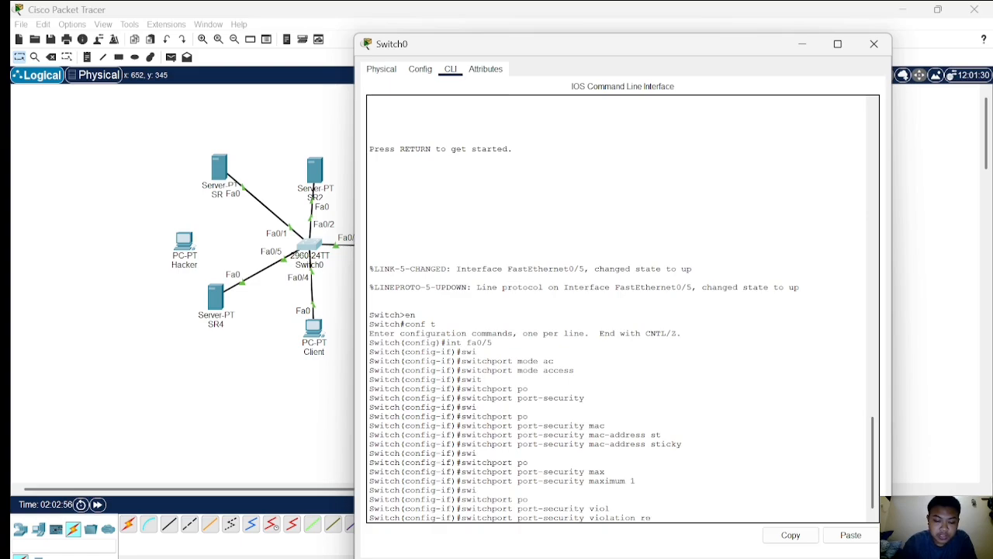
pyautogui.write('str')
pyautogui.press('Return')
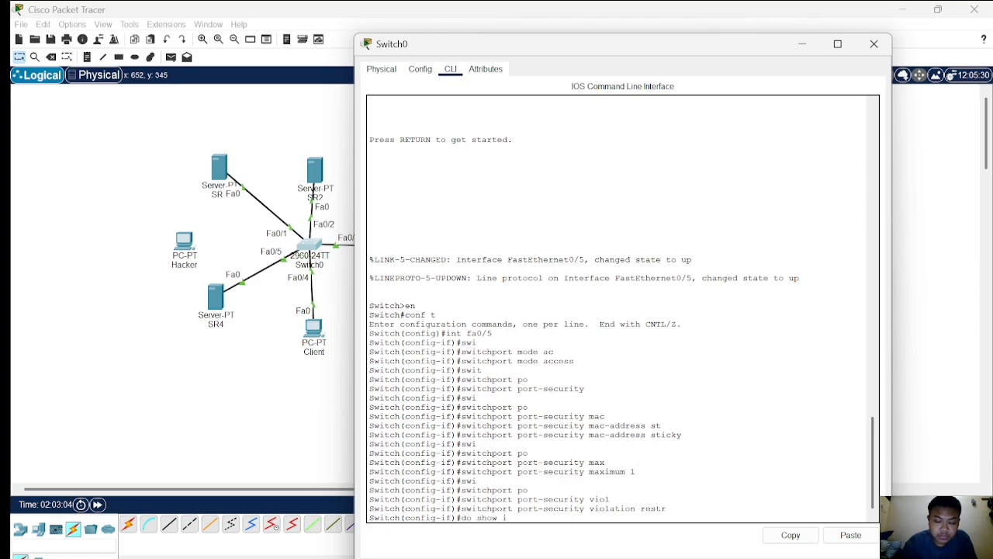
# Display the port-security status of interface fa0/5 with do show port-security int fa0/5.
pyautogui.write('do show port0')
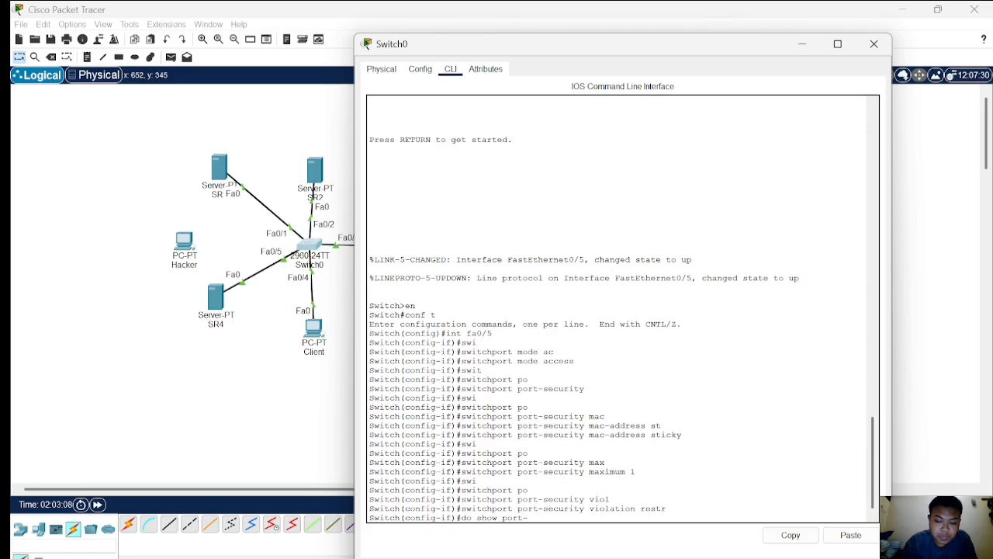
pyautogui.write('securi')
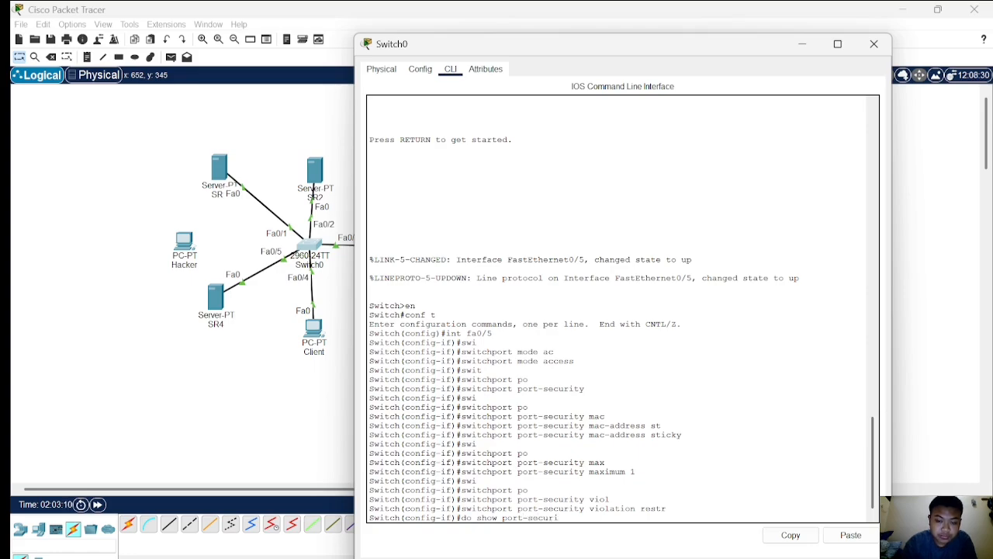
pyautogui.write('ty')
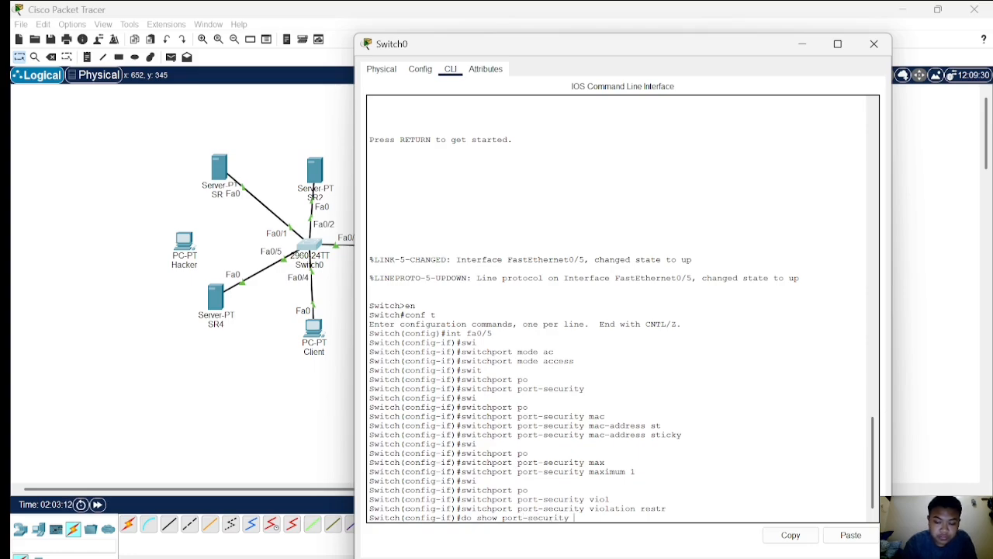
pyautogui.write(' int fa0')
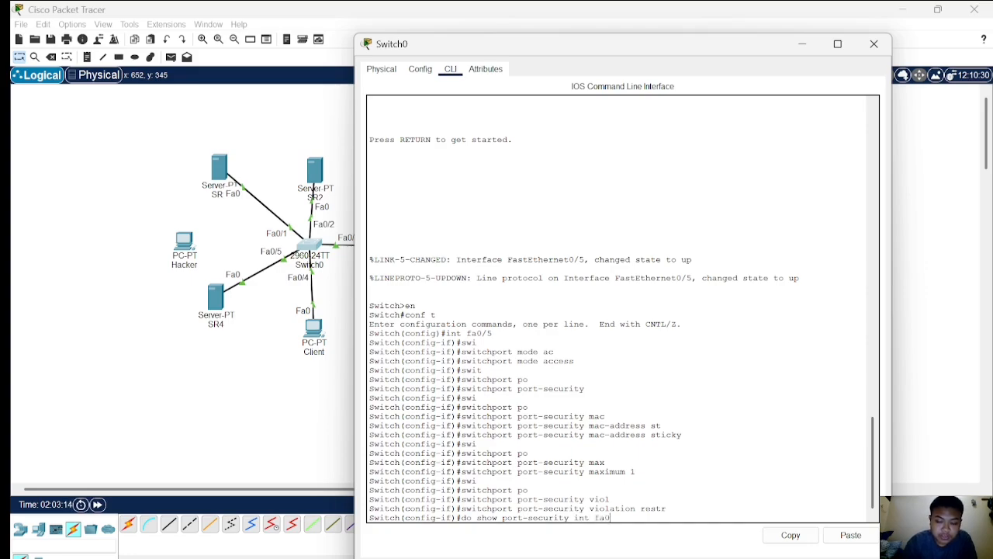
pyautogui.write('/5')
pyautogui.press('Return')
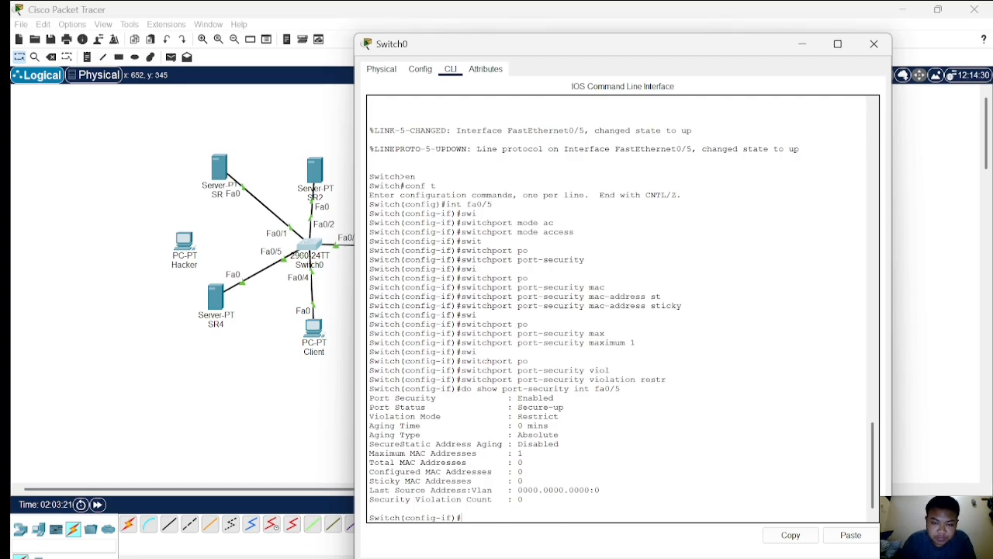
# Close the switch window and send simple PDUs from server SR4 to the Client PC and to SR3.
pyautogui.click(293, 438)
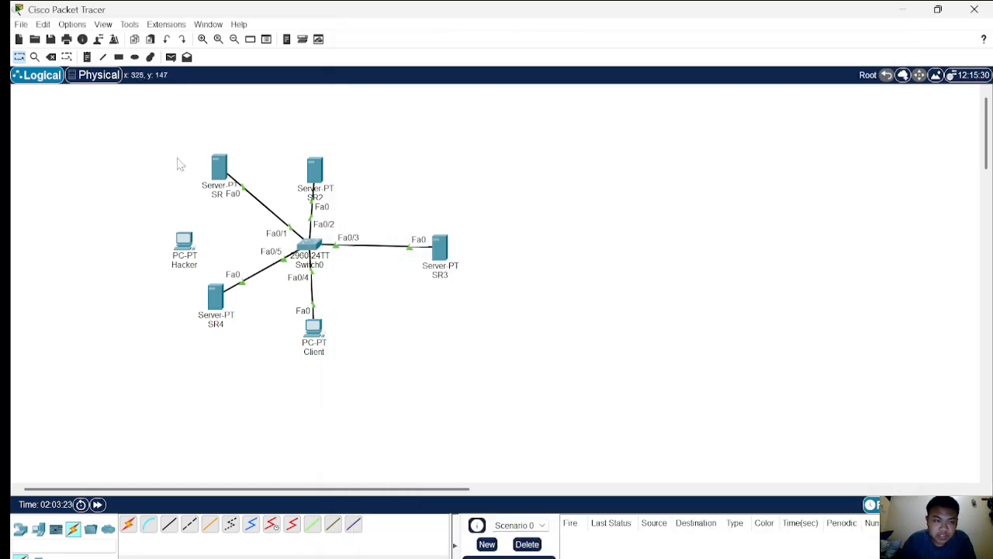
pyautogui.click(171, 58)
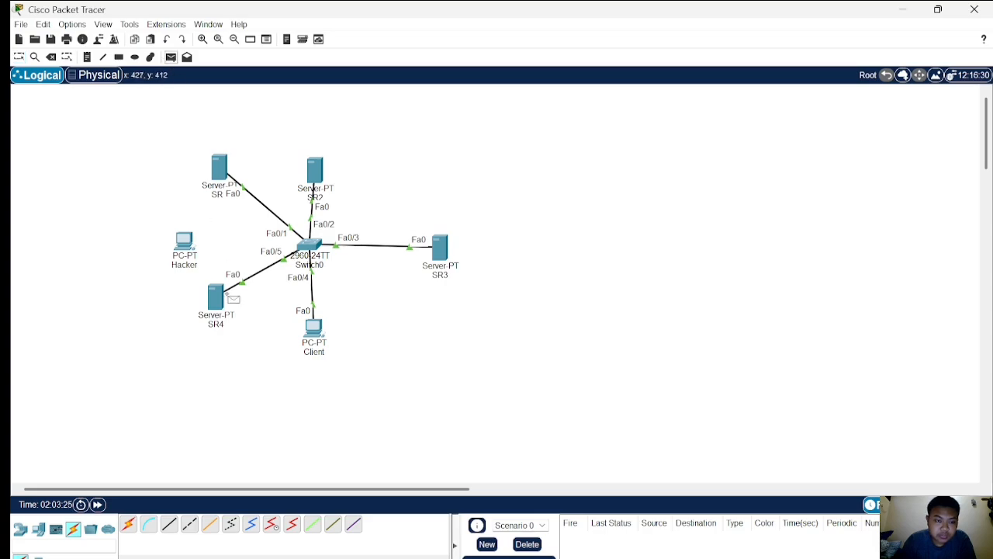
pyautogui.click(225, 298)
pyautogui.click(314, 328)
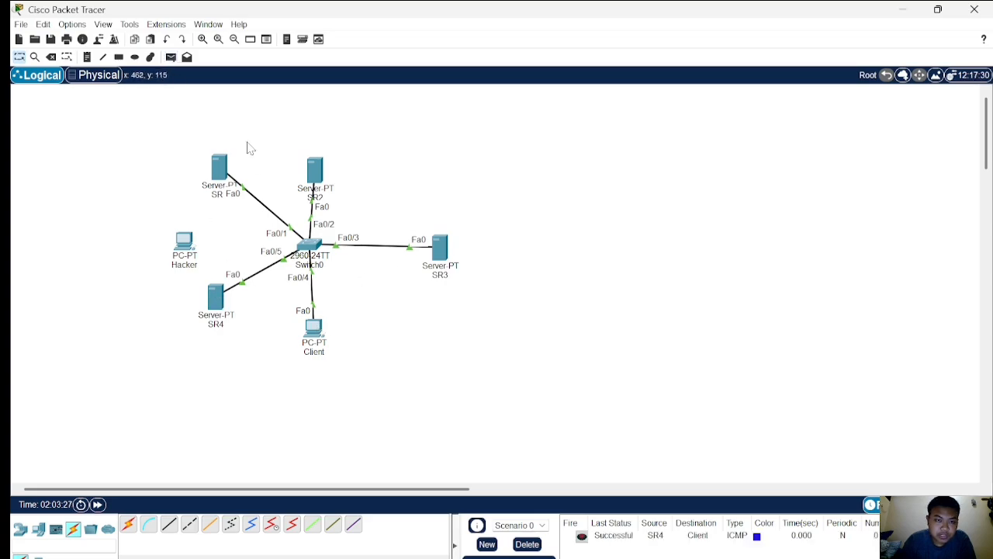
pyautogui.click(170, 57)
pyautogui.click(217, 298)
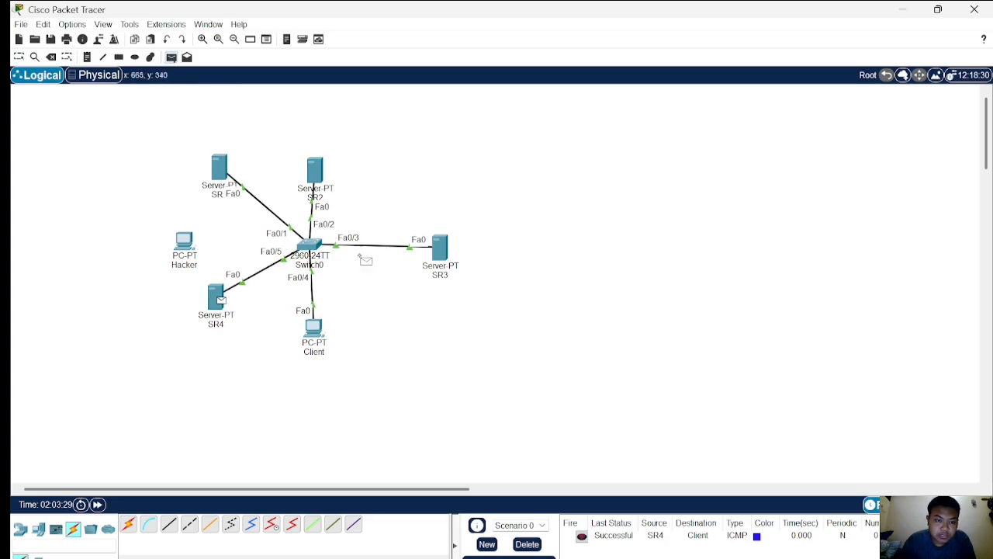
pyautogui.click(440, 248)
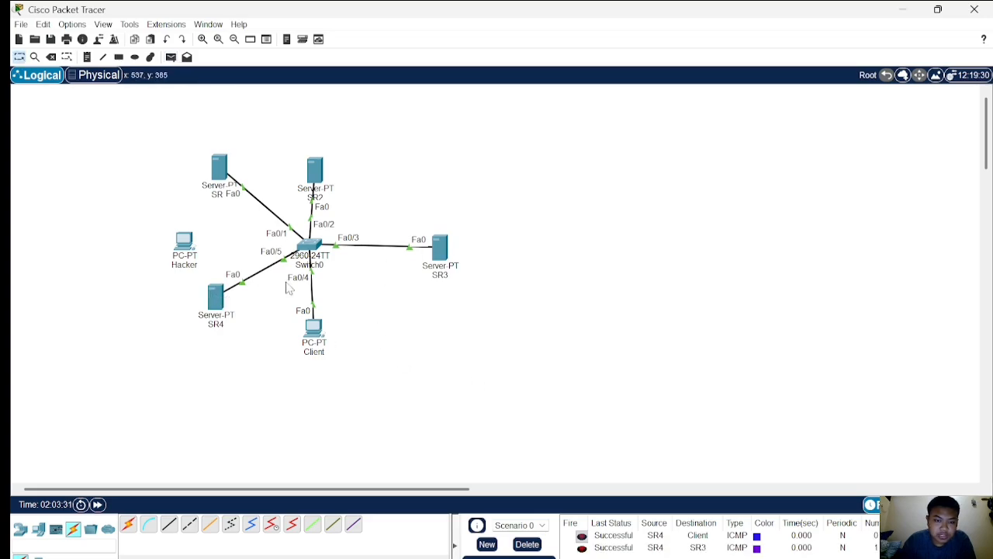
# Reopen the switch command line and check fa0/5's port-security status and learned source MAC address.
pyautogui.click(311, 249)
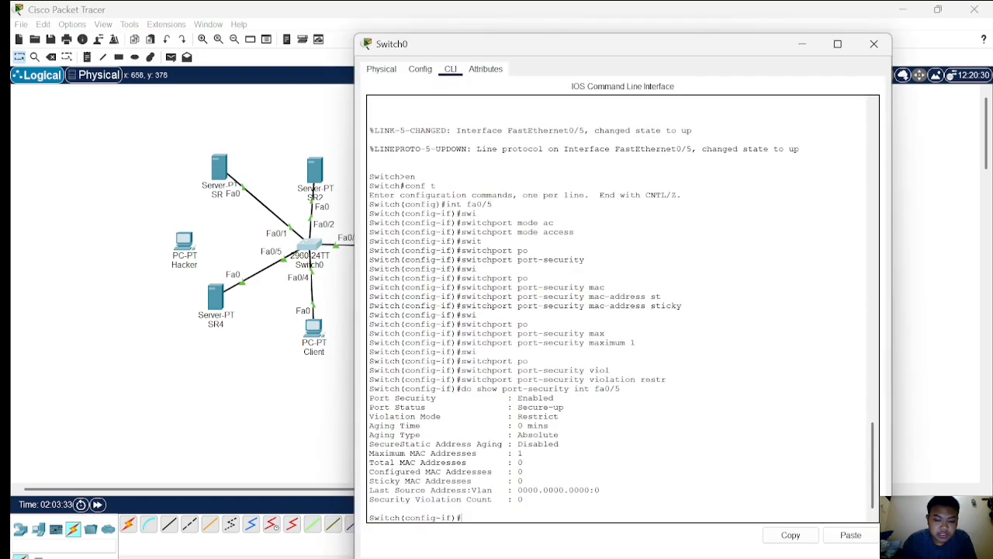
pyautogui.write('do sh')
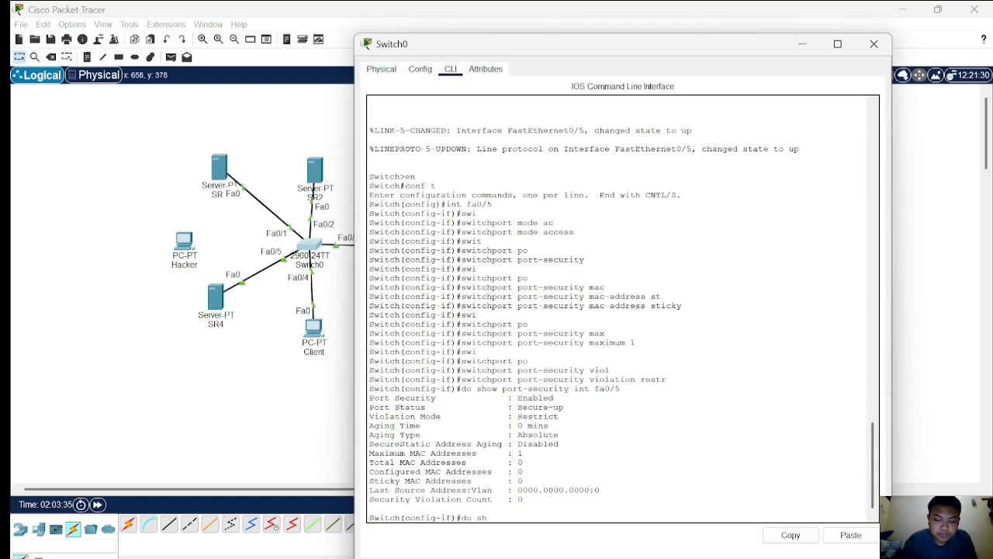
pyautogui.write(' port-se')
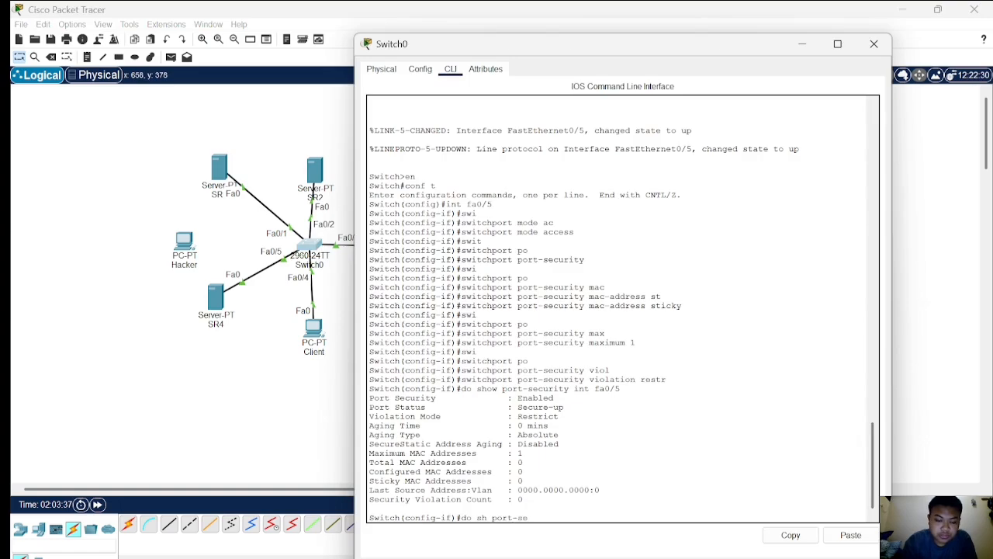
pyautogui.write('cu')
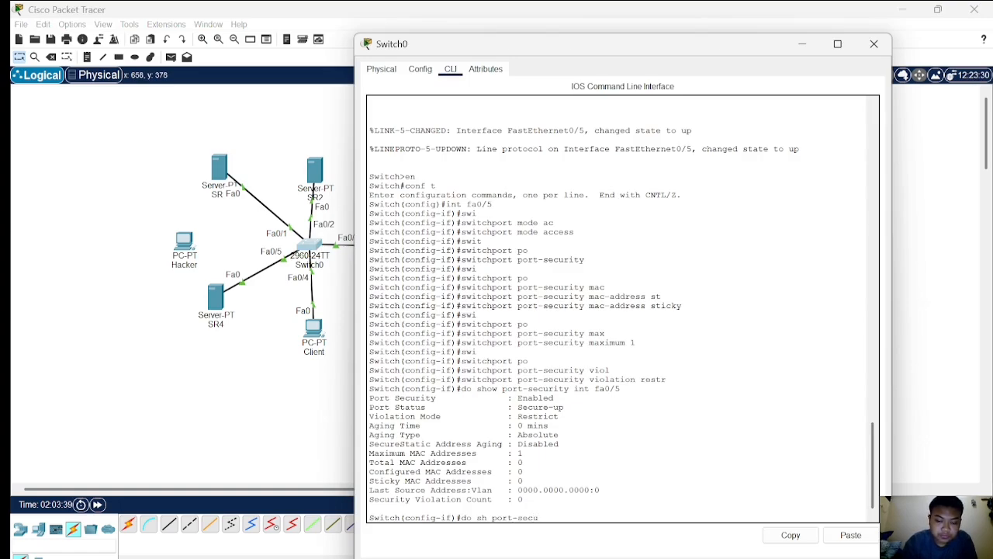
pyautogui.write('ri')
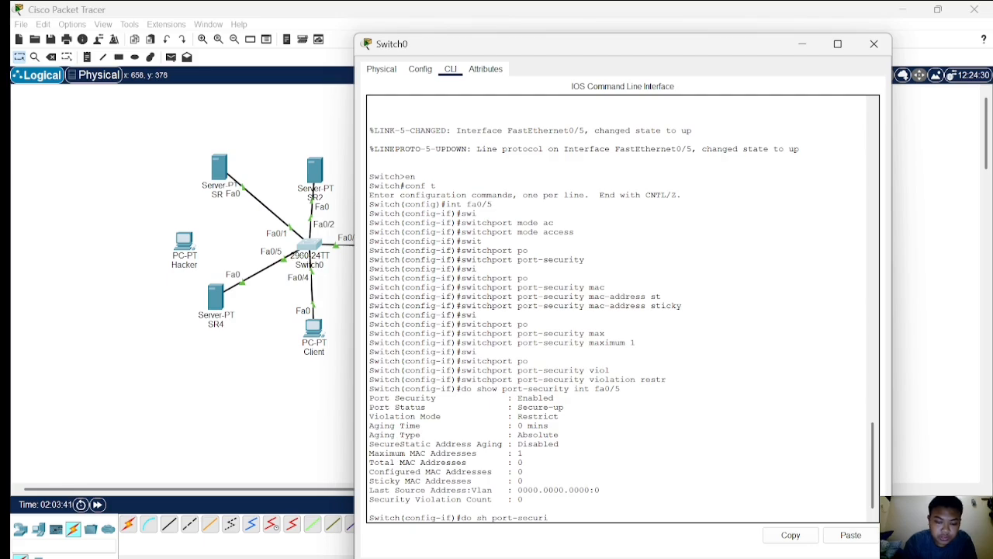
pyautogui.write('ty int fa0/')
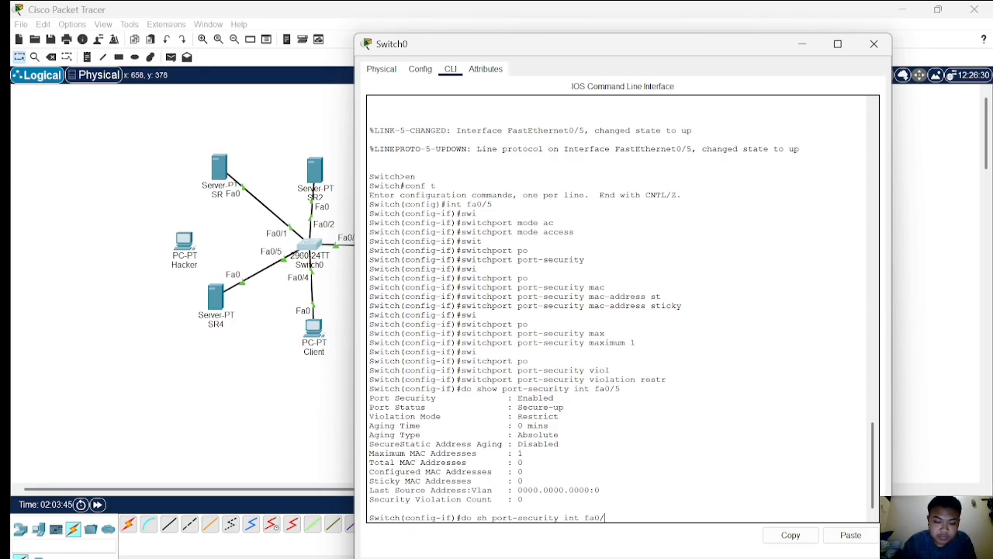
pyautogui.write('5')
pyautogui.press('Return')
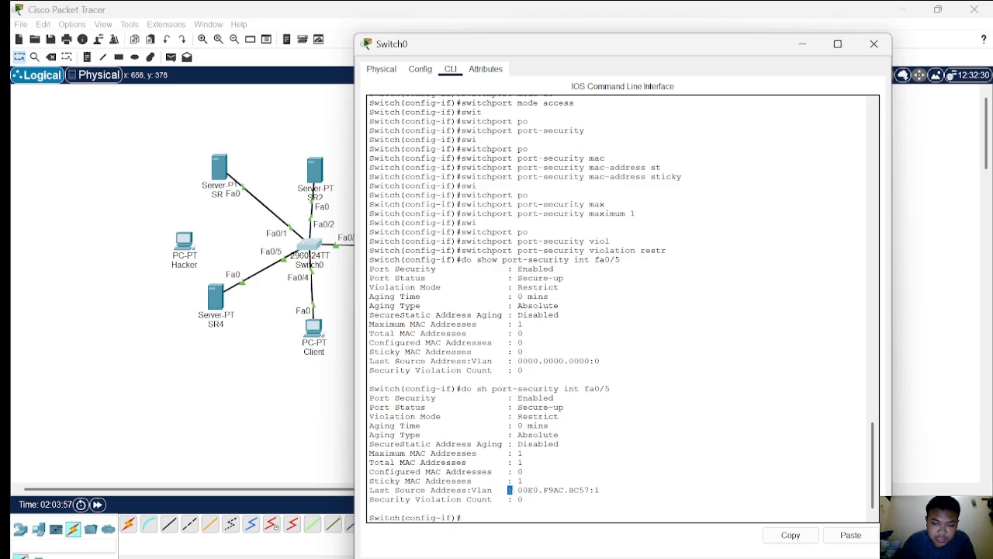
pyautogui.moveTo(510, 489); pyautogui.dragTo(599, 490)
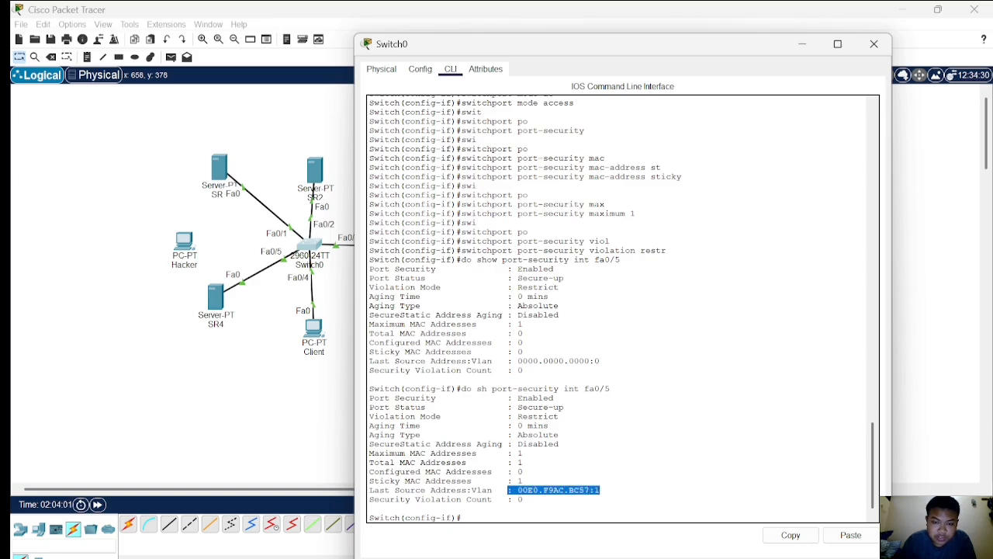
# Close the switch window, move the Fa0/5 cable from server SR4 to the Hacker PC, and fast-forward time.
pyautogui.click(271, 439)
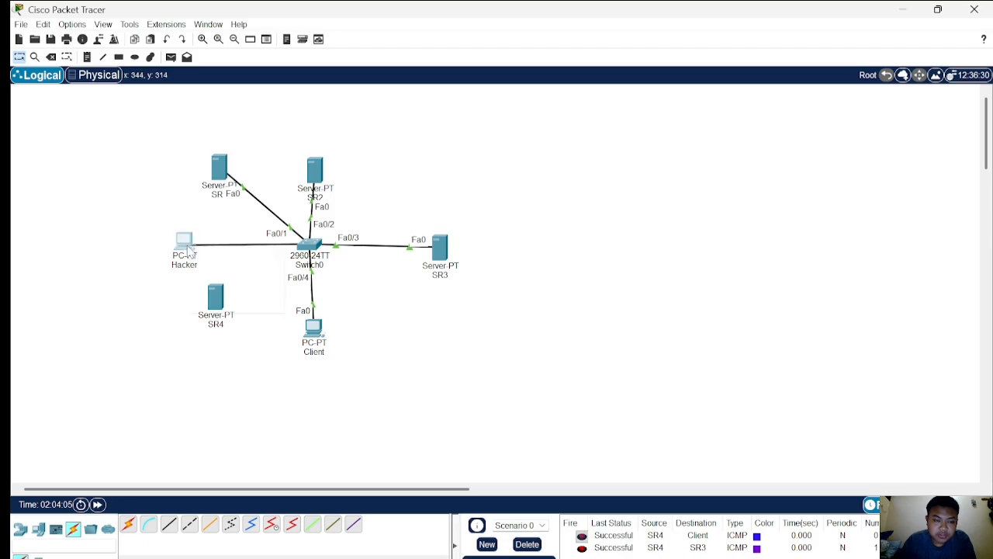
pyautogui.click(184, 243)
pyautogui.click(240, 302)
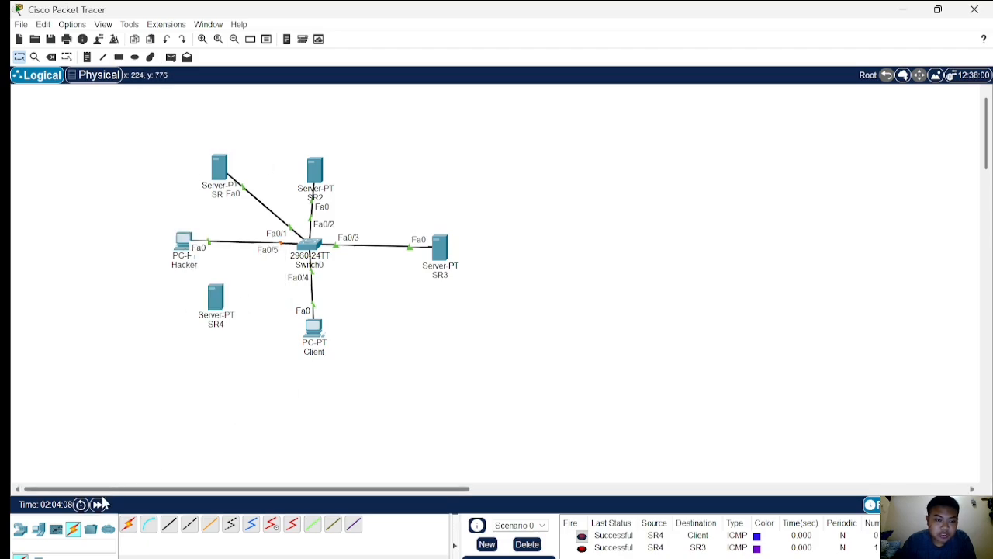
pyautogui.click(97, 504)
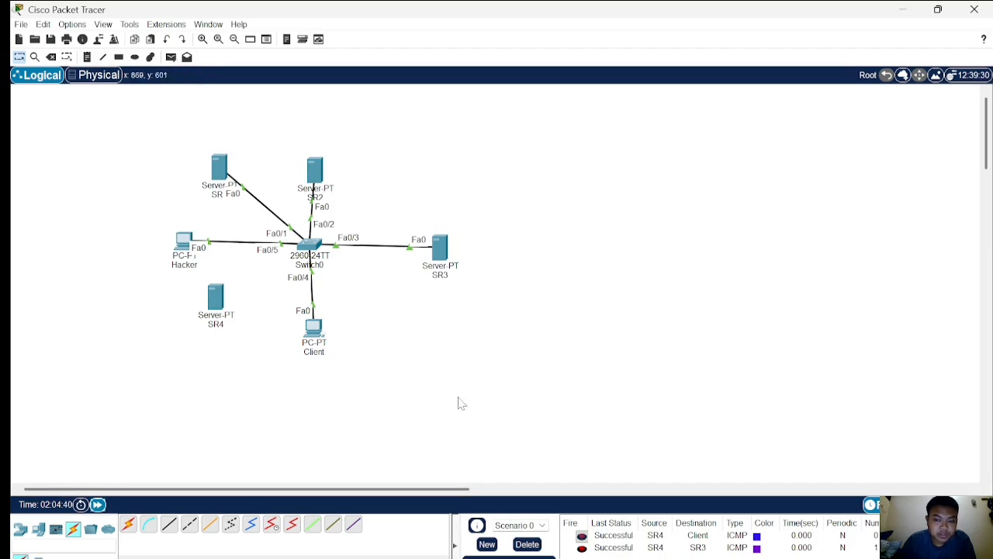
# Delete the existing PDUs and send simple PDUs from the Hacker PC to the Client and to SR3.
pyautogui.click(527, 544)
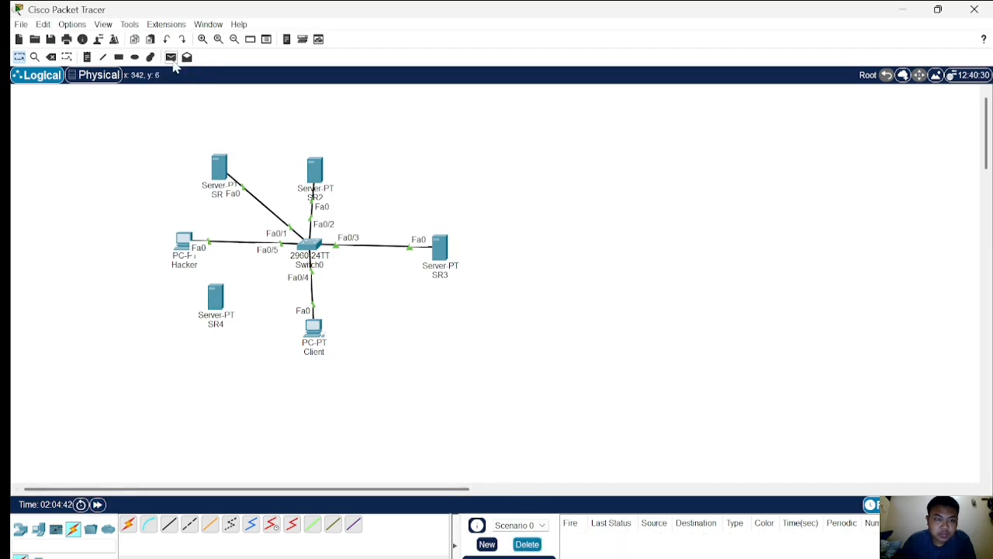
pyautogui.click(170, 57)
pyautogui.click(186, 242)
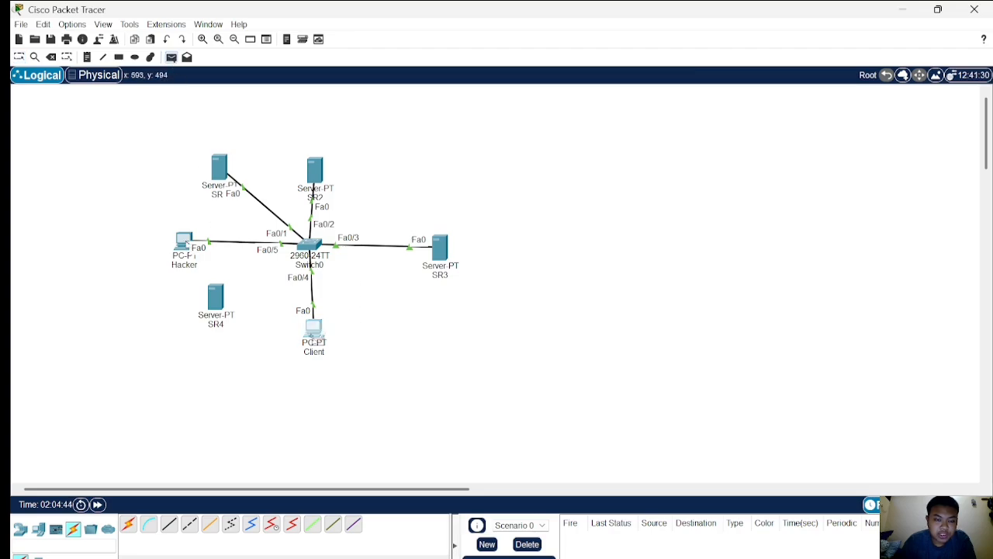
pyautogui.click(315, 329)
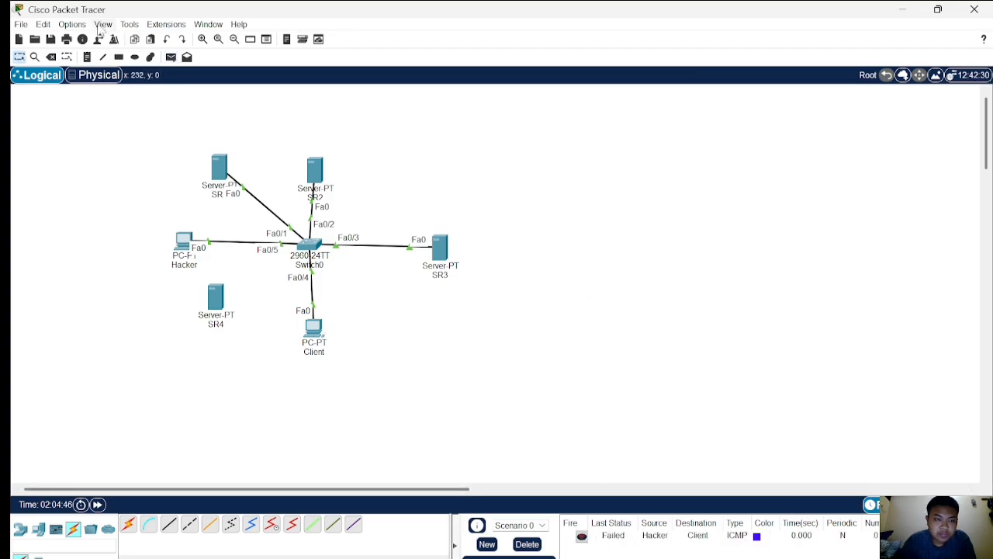
pyautogui.click(170, 57)
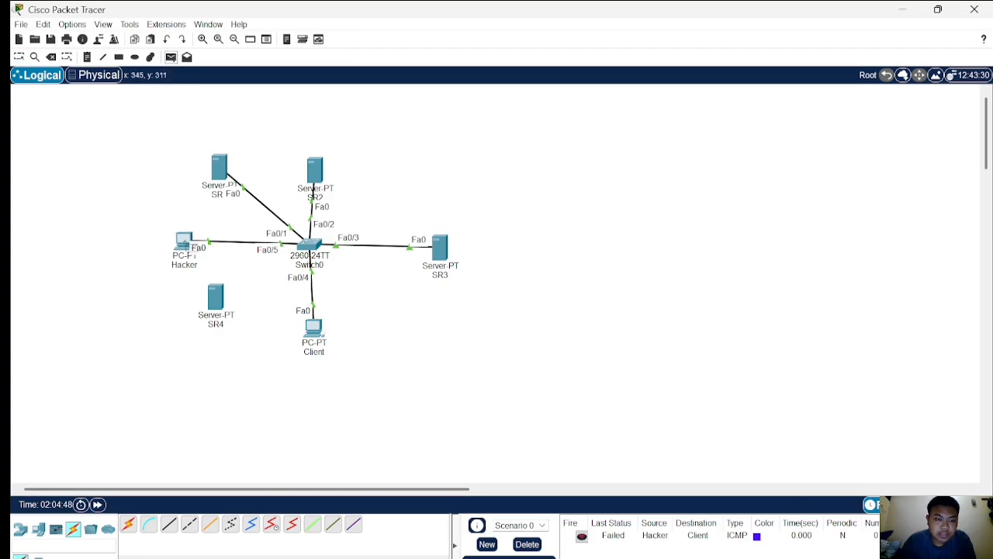
pyautogui.click(441, 248)
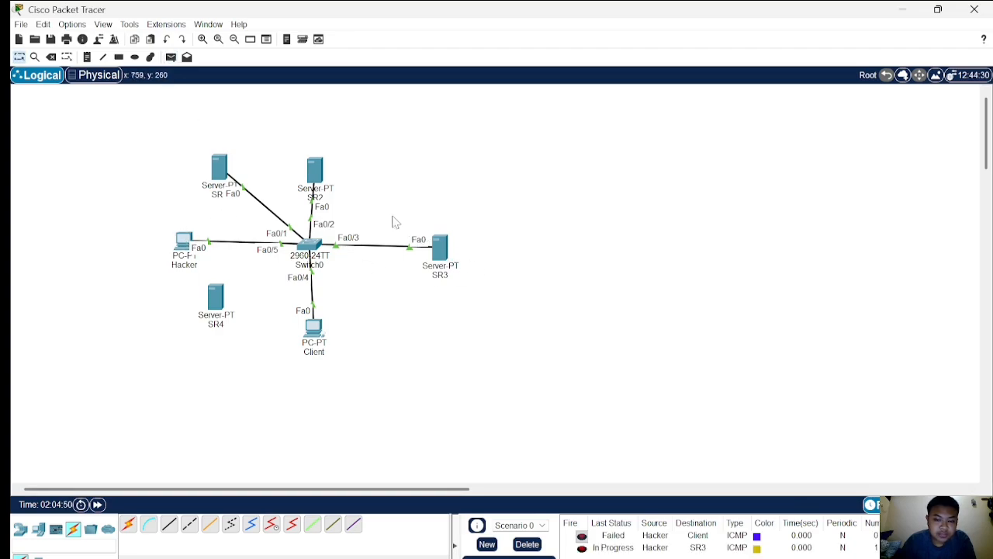
# Send further simple PDUs from the Hacker PC to SR2, to SR and to the Client.
pyautogui.click(174, 58)
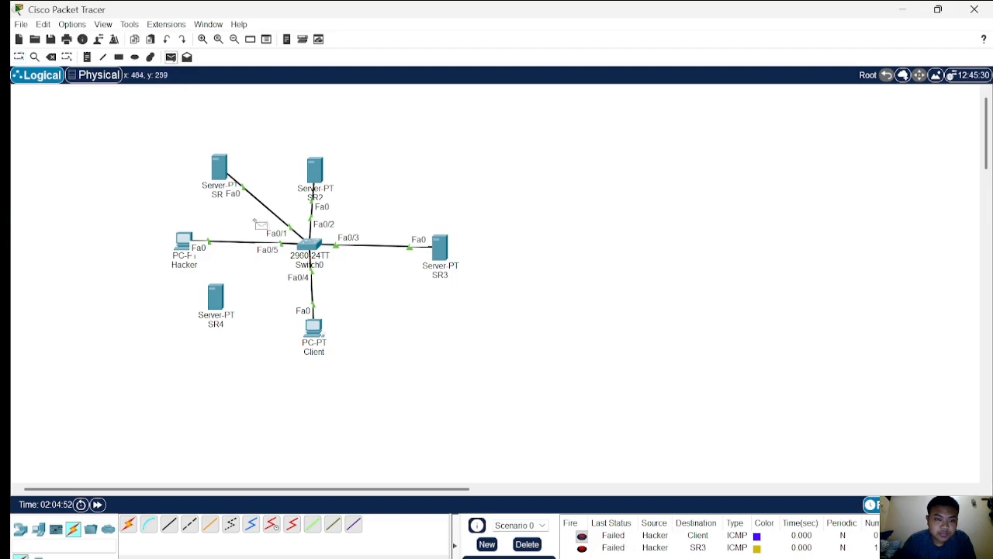
pyautogui.click(183, 239)
pyautogui.click(319, 174)
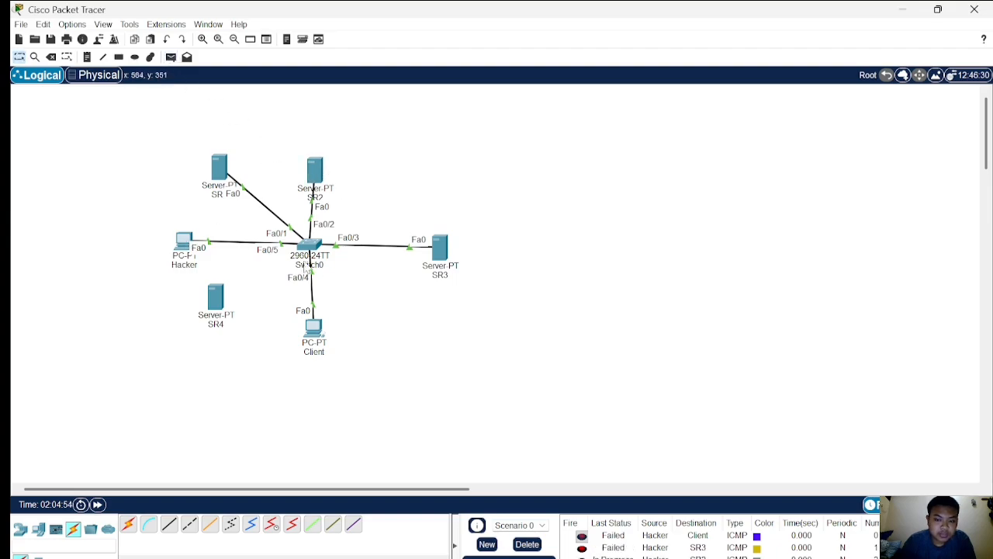
pyautogui.click(172, 58)
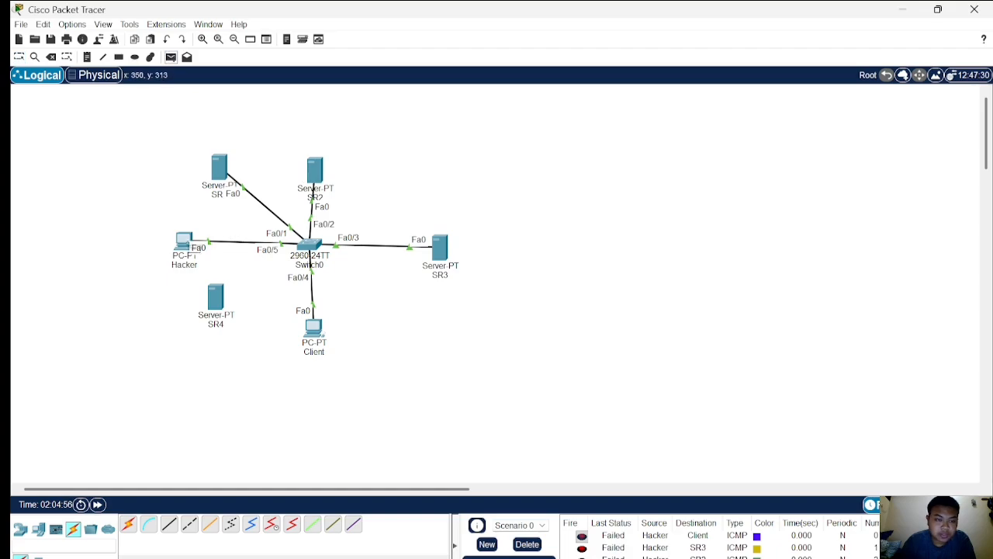
pyautogui.click(224, 171)
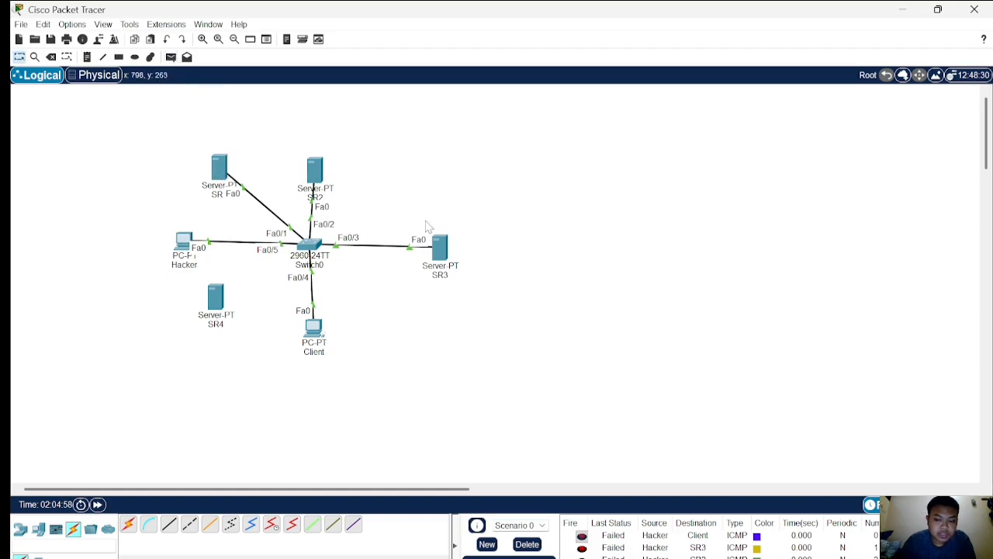
pyautogui.scroll(-1, 667, 532)
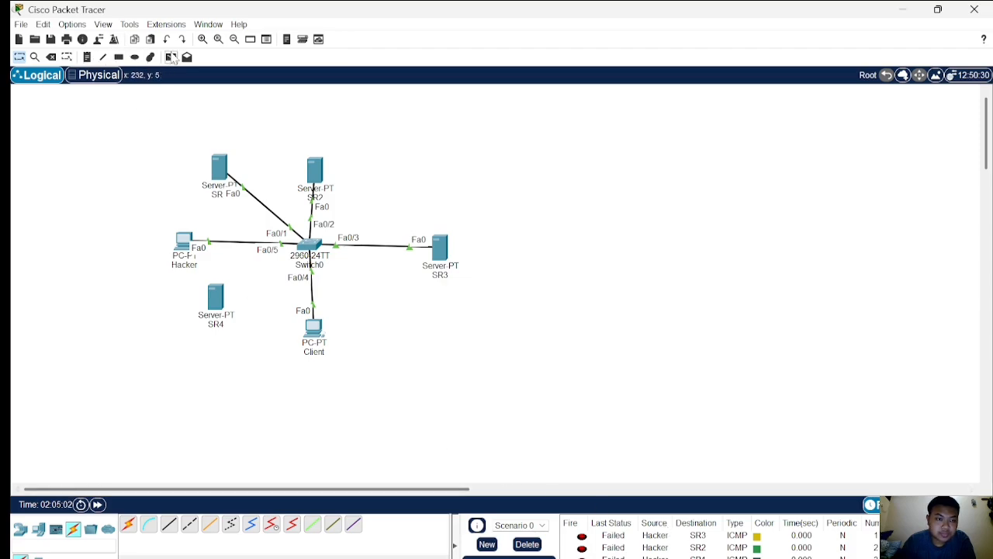
pyautogui.click(171, 57)
pyautogui.click(184, 241)
pyautogui.click(314, 330)
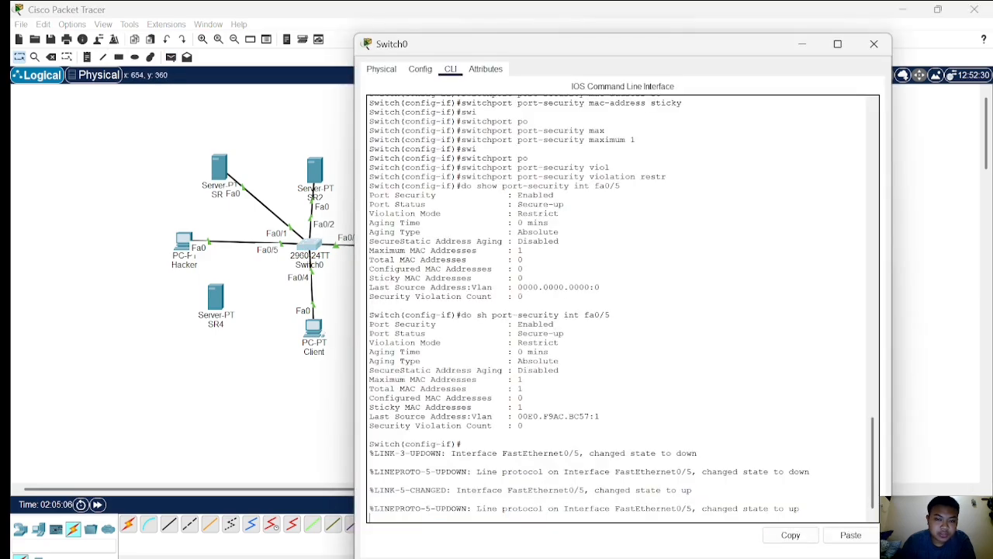
# Open the switch command line, run do sh port-security int fa0/5, and highlight the violation count line.
pyautogui.click(310, 245)
pyautogui.press('Return')
pyautogui.write('do')
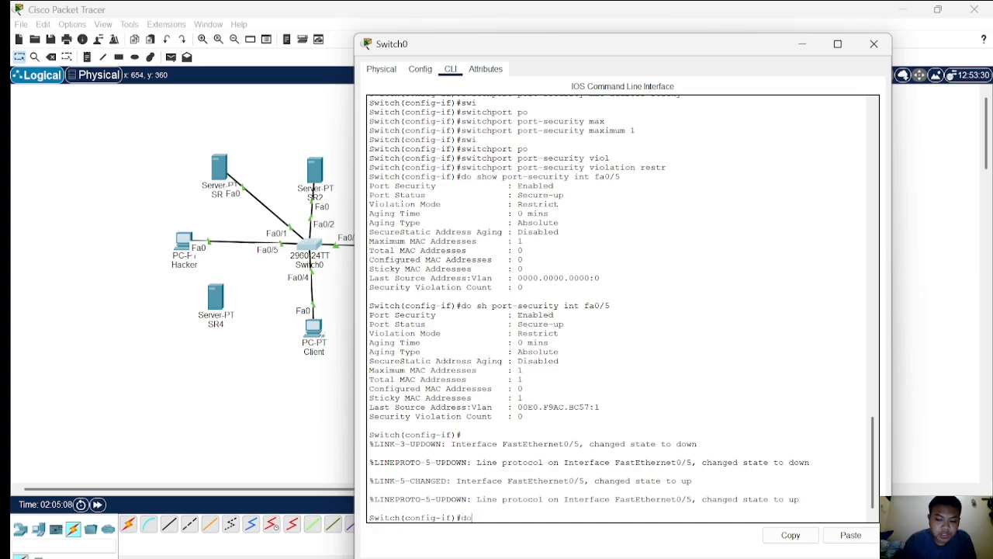
pyautogui.write(' sh port-security')
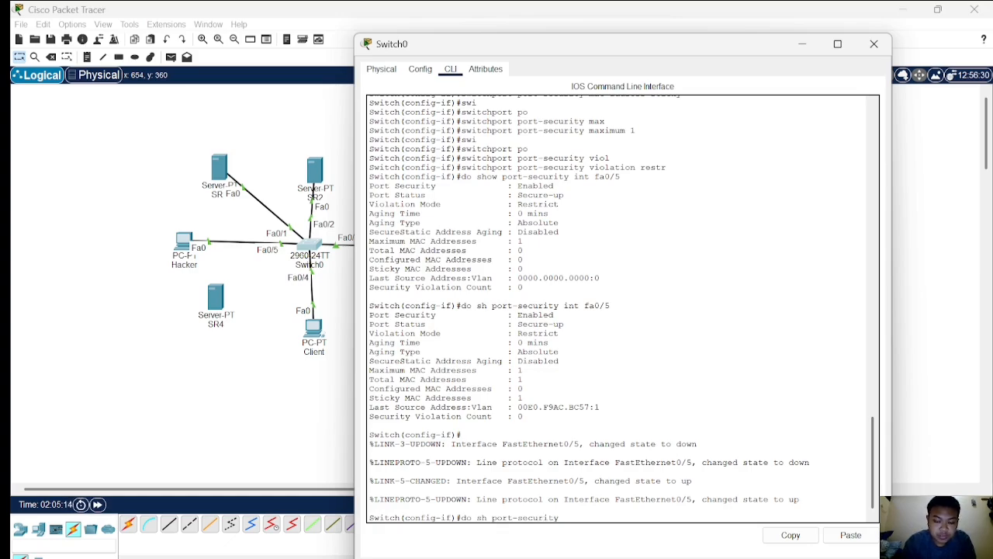
pyautogui.write(' int fa0/5')
pyautogui.press('Return')
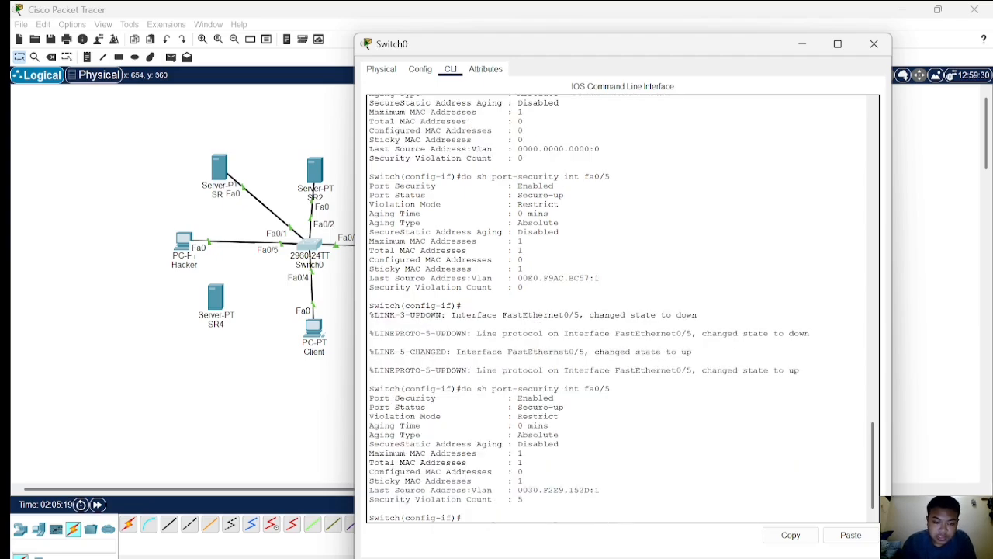
pyautogui.moveTo(369, 498); pyautogui.dragTo(517, 499)
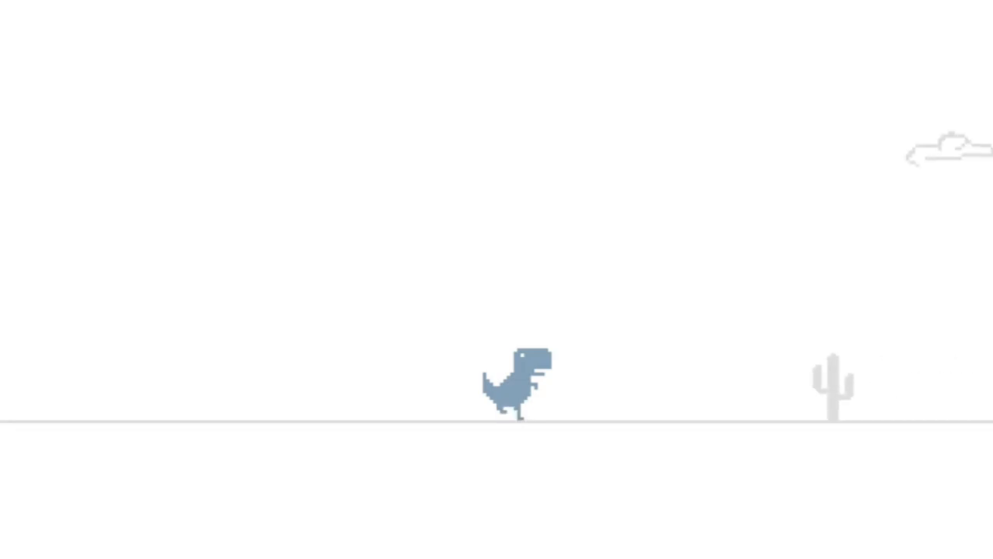
pyautogui.press('space')
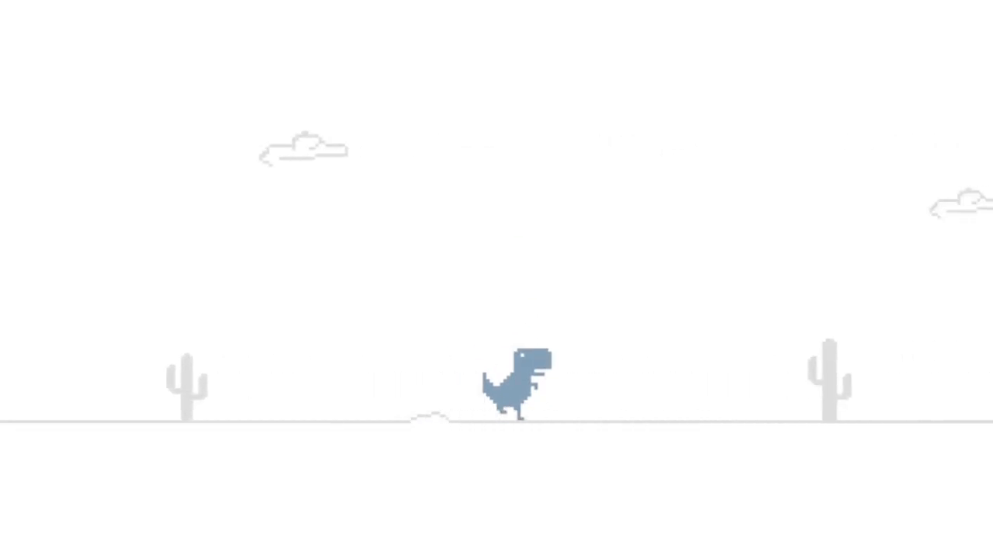
pyautogui.press('space')
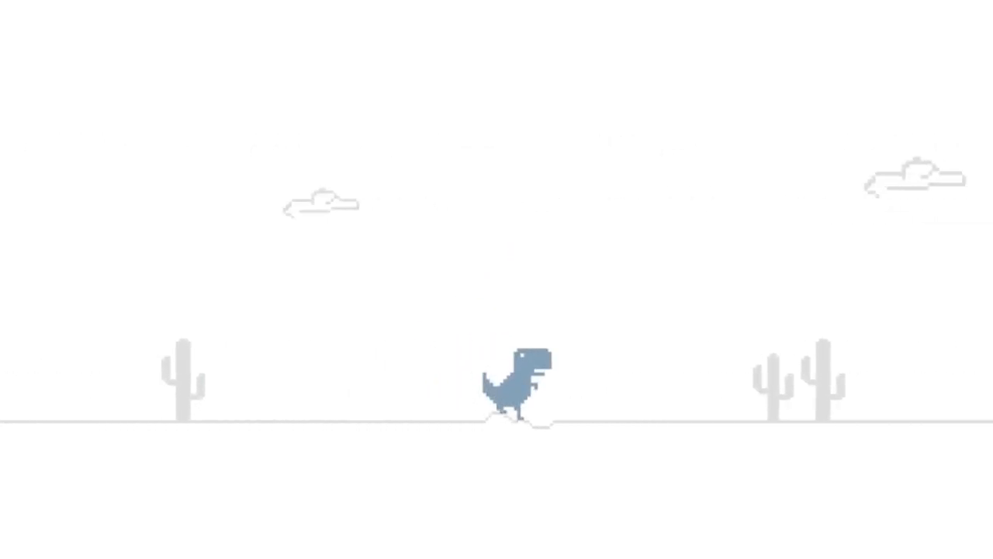